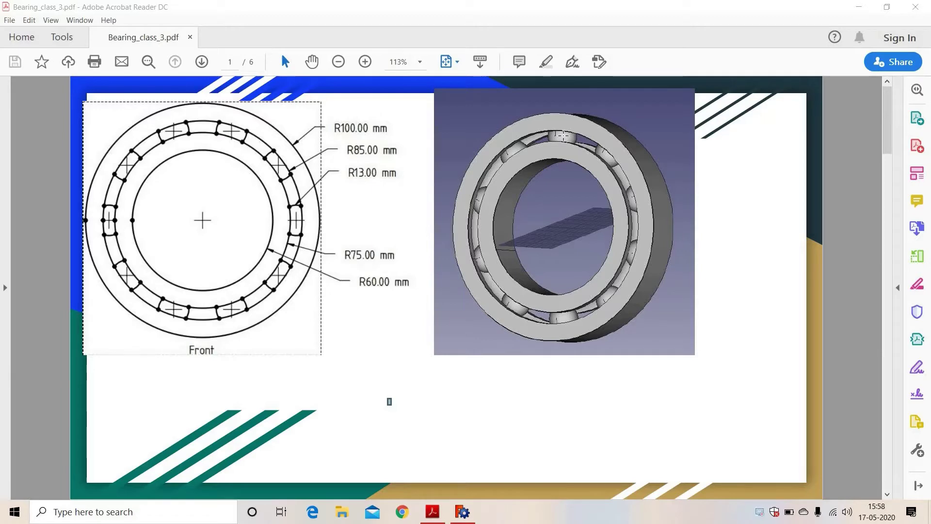
# Show the Creating Outer Ring page of the bearing PDF and create a new document in FreeCAD.
pyautogui.scroll(-2, 564, 224)
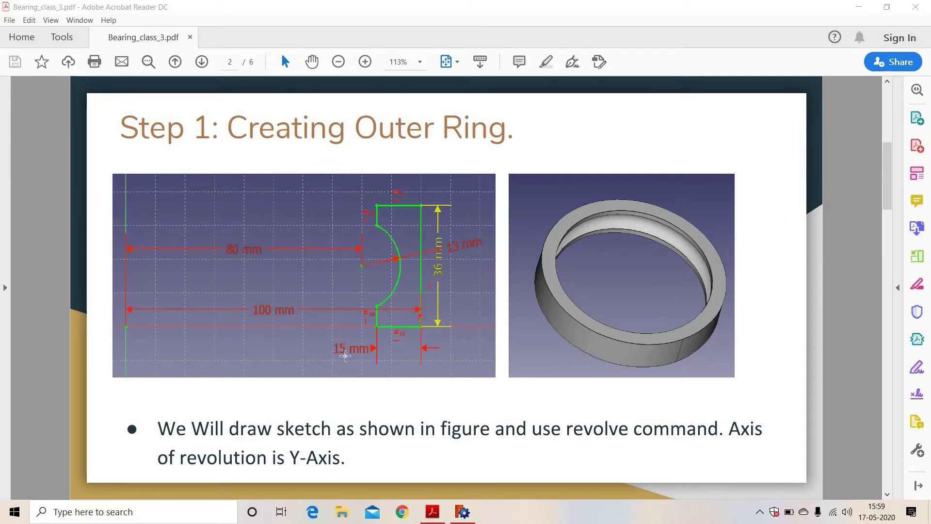
pyautogui.click(462, 512)
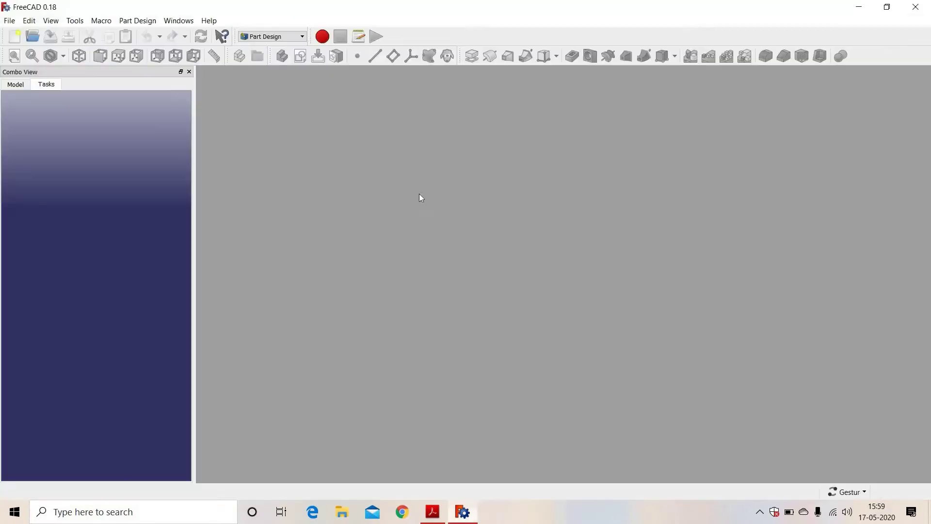
pyautogui.click(9, 22)
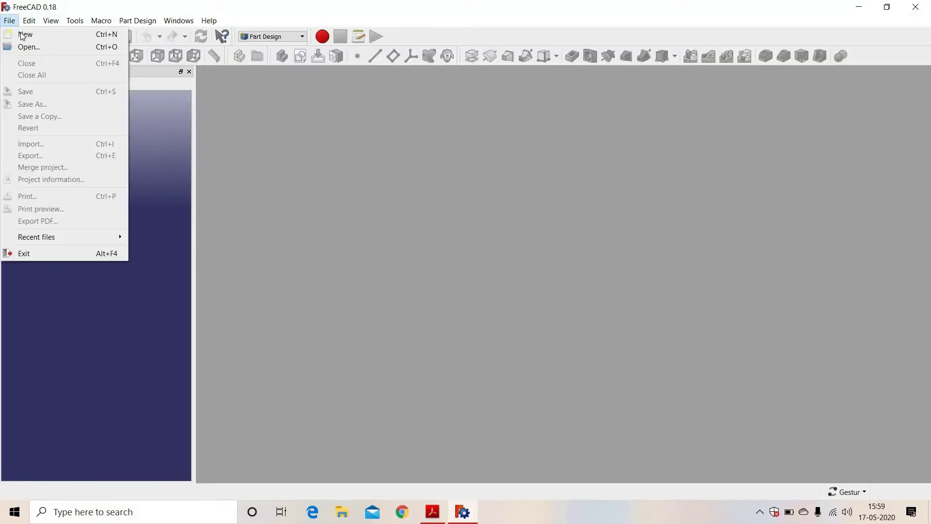
pyautogui.click(27, 34)
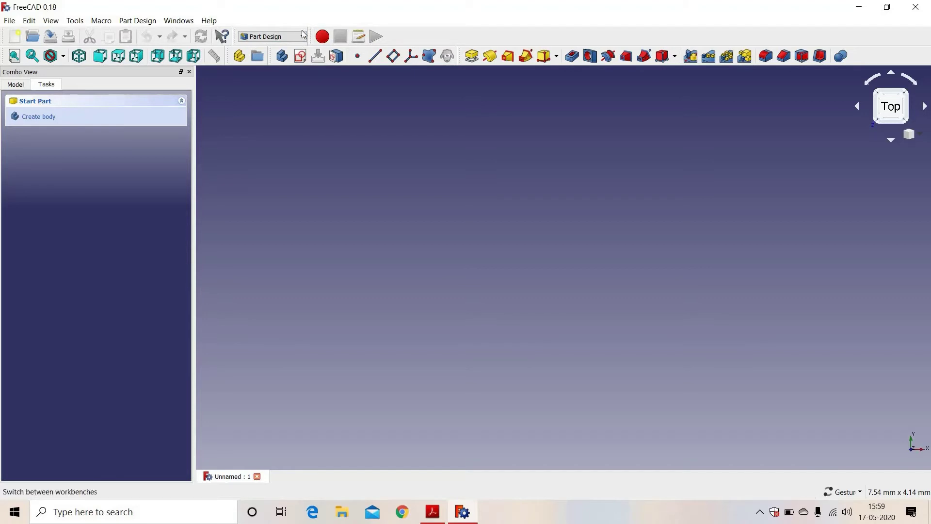
# Create a body and start a new sketch on its XY plane.
pyautogui.click(37, 119)
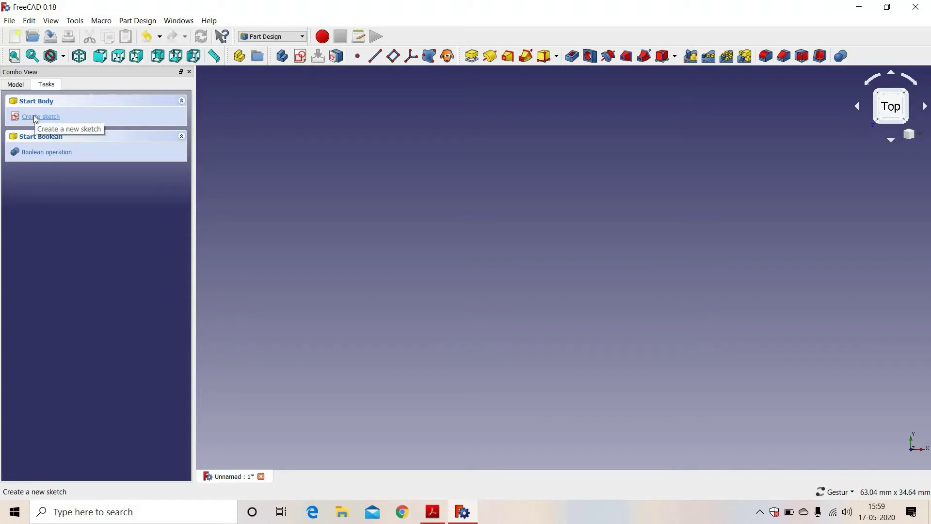
pyautogui.click(35, 119)
pyautogui.click(54, 151)
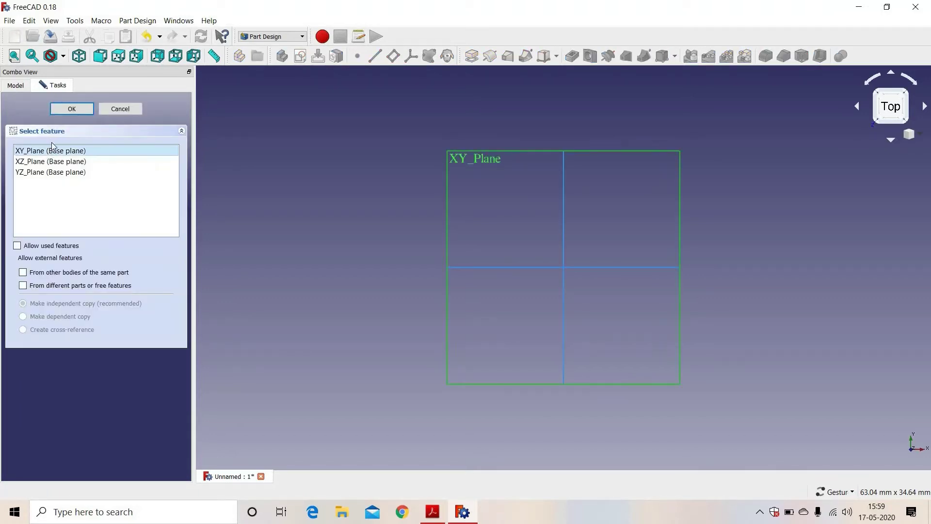
pyautogui.click(73, 109)
# Set the mouse navigation style to CAD.
pyautogui.scroll(-3, 431, 134)
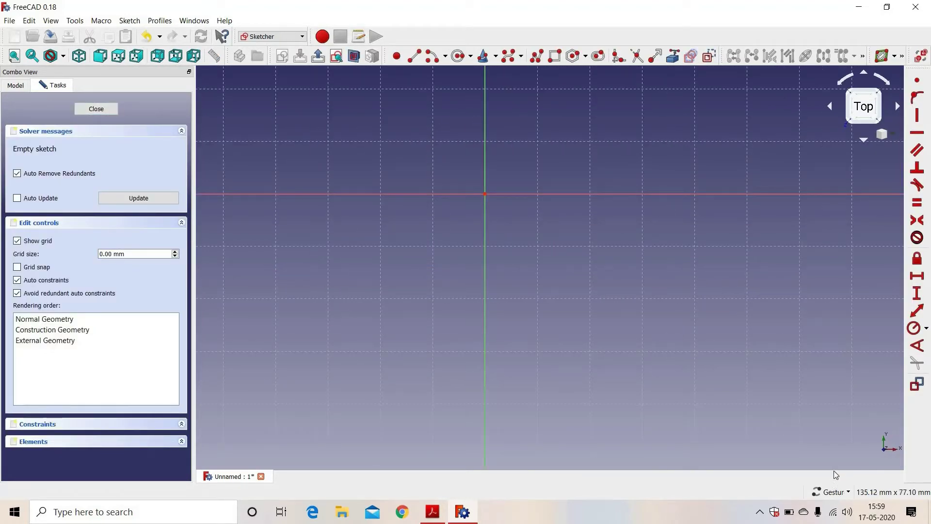
pyautogui.click(832, 492)
pyautogui.click(839, 401)
pyautogui.moveTo(583, 164); pyautogui.dragTo(533, 285, button='middle')
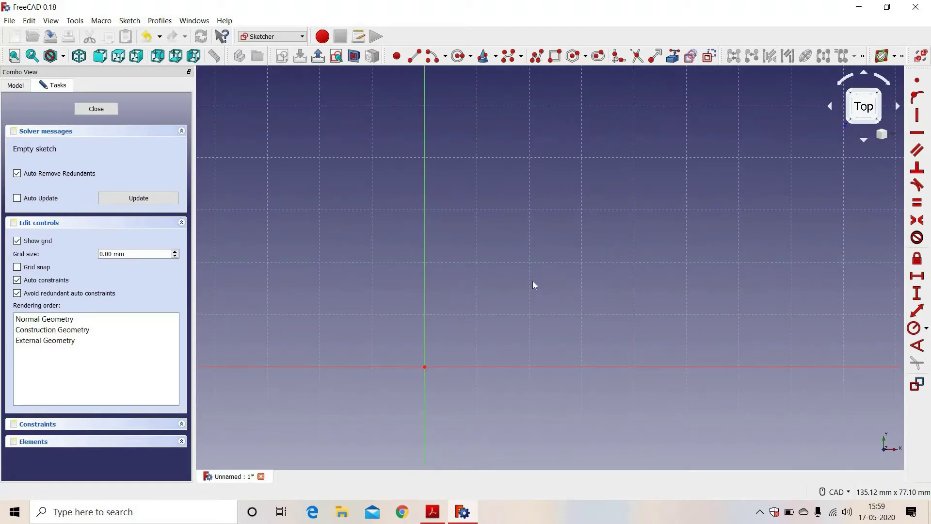
# Draw an open five-segment polyline, about 28 mm wide and 34 mm high, with a gap in the side facing the vertical axis.
pyautogui.click(539, 59)
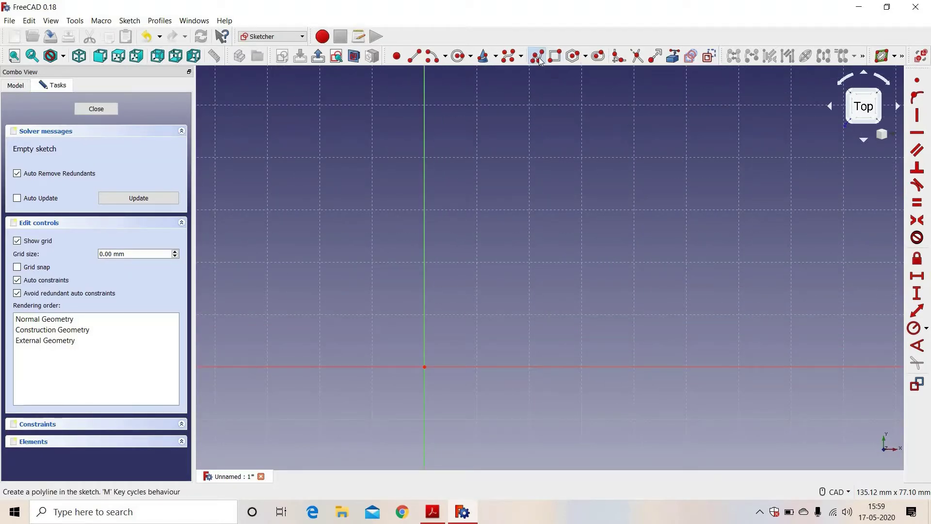
pyautogui.click(621, 157)
pyautogui.click(618, 110)
pyautogui.doubleClick(765, 109)
pyautogui.click(768, 286)
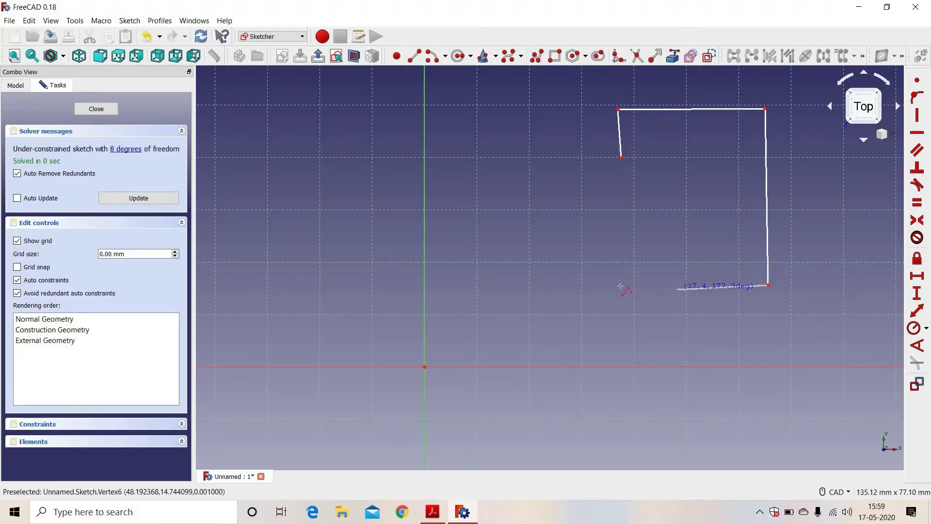
pyautogui.click(618, 286)
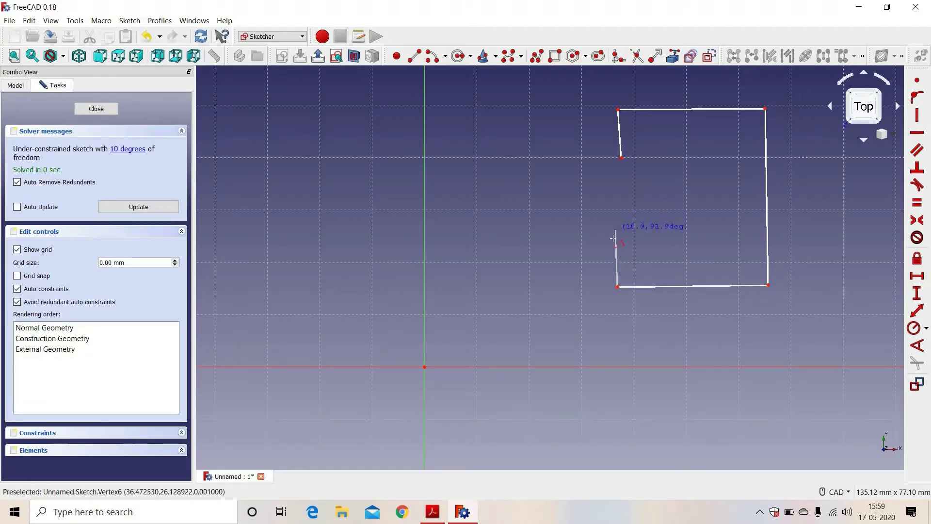
pyautogui.click(617, 224)
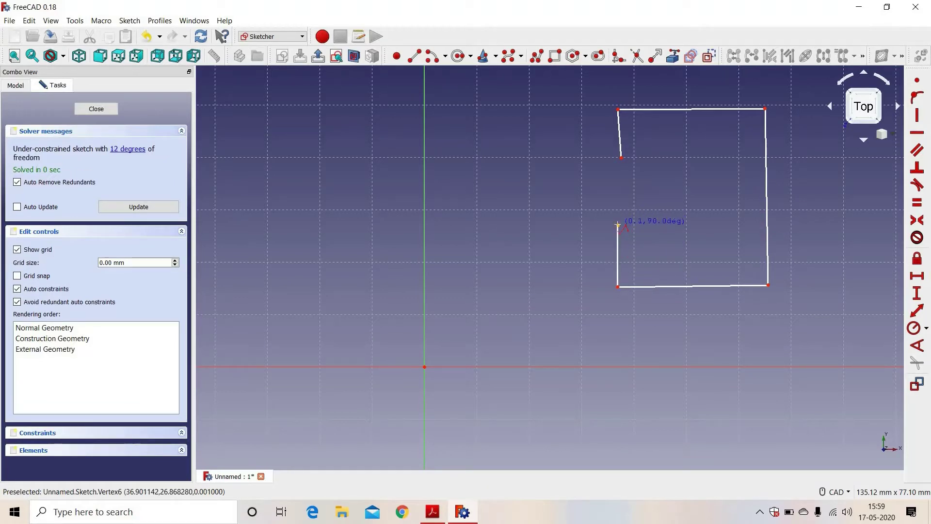
pyautogui.press('Escape')
# Constrain the polyline's three upright segments to vertical and its upper and lower edges to horizontal.
pyautogui.click(768, 179)
pyautogui.click(621, 137)
pyautogui.click(618, 254)
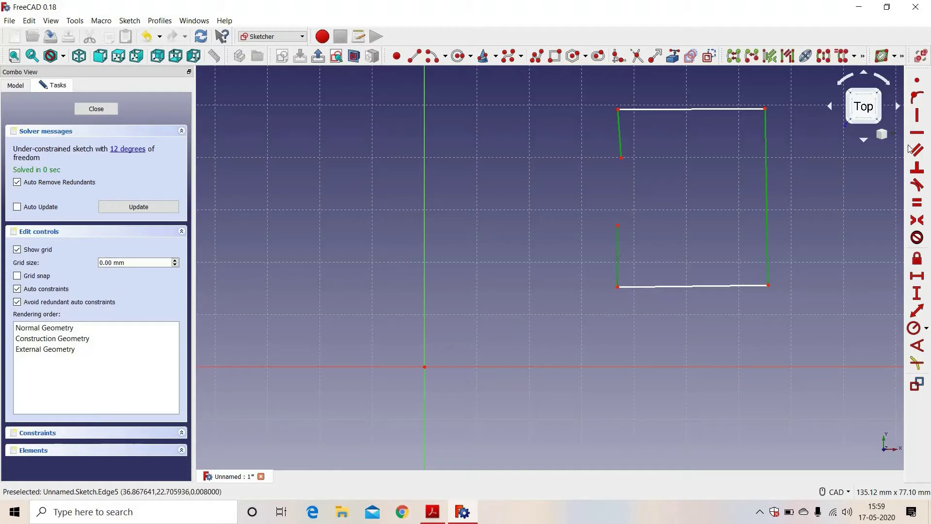
pyautogui.click(916, 117)
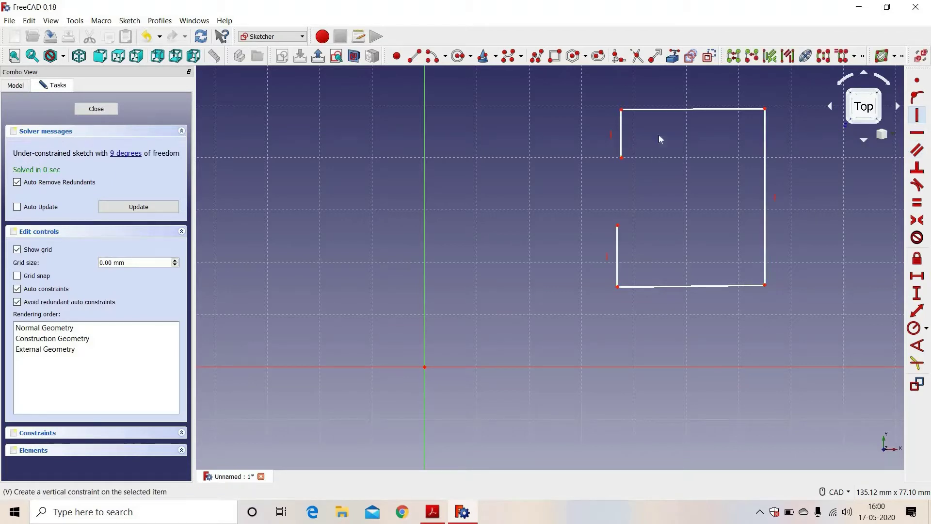
pyautogui.click(679, 110)
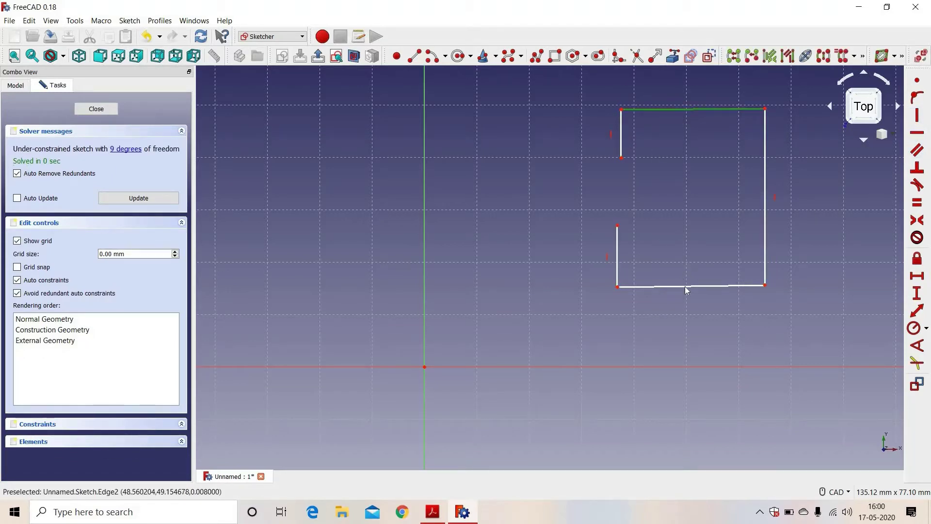
pyautogui.click(686, 287)
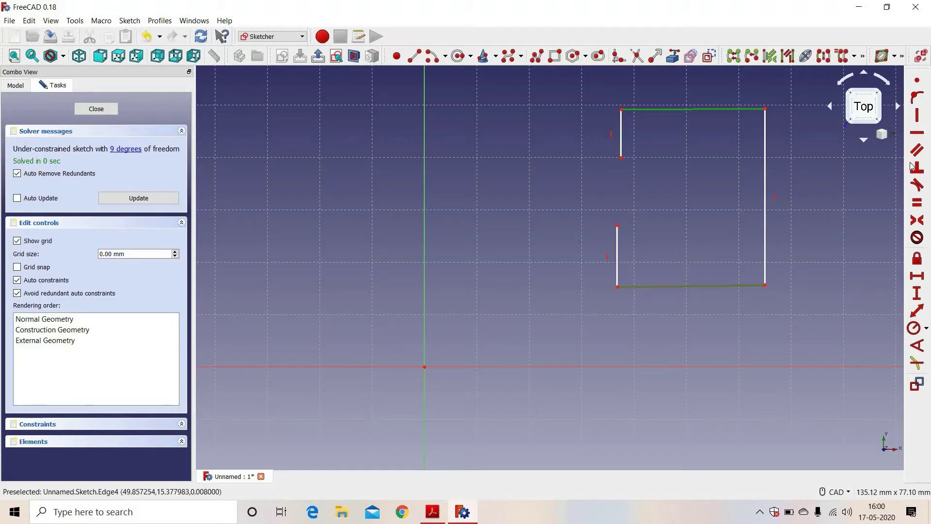
pyautogui.click(916, 135)
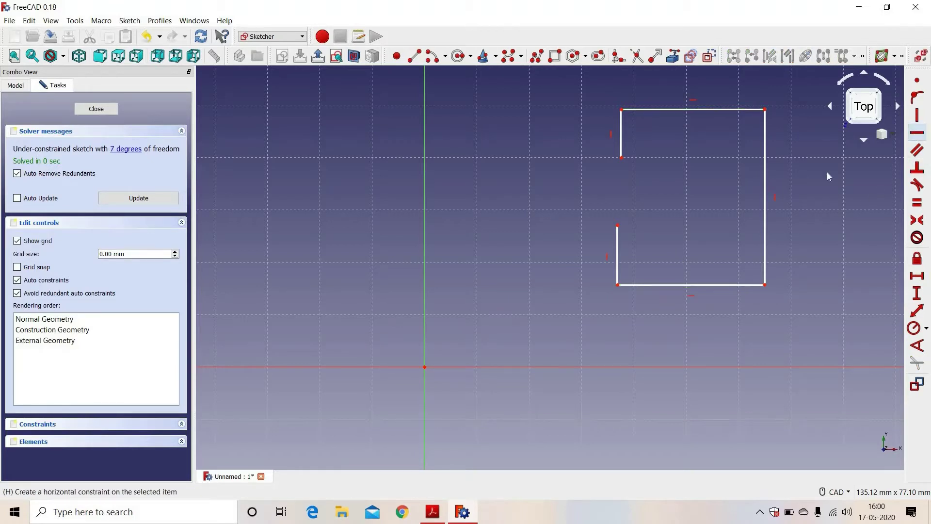
# Make the upper and lower edges equal in length, and likewise the two short upright segments beside the gap.
pyautogui.click(712, 109)
pyautogui.click(715, 285)
pyautogui.click(916, 204)
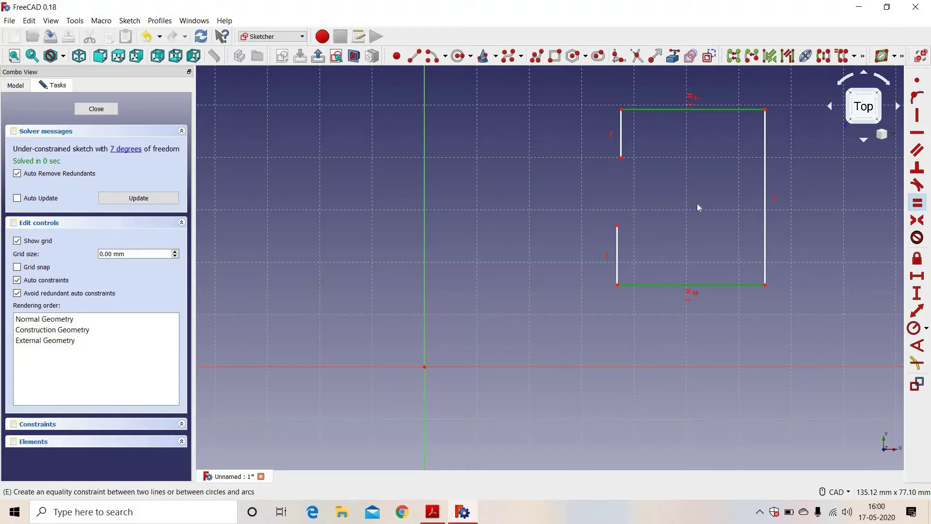
pyautogui.click(619, 142)
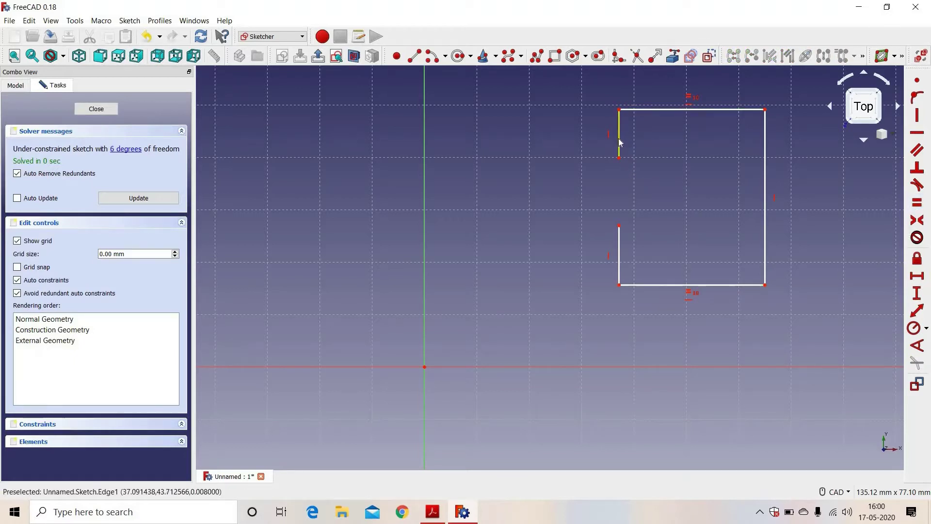
pyautogui.click(619, 251)
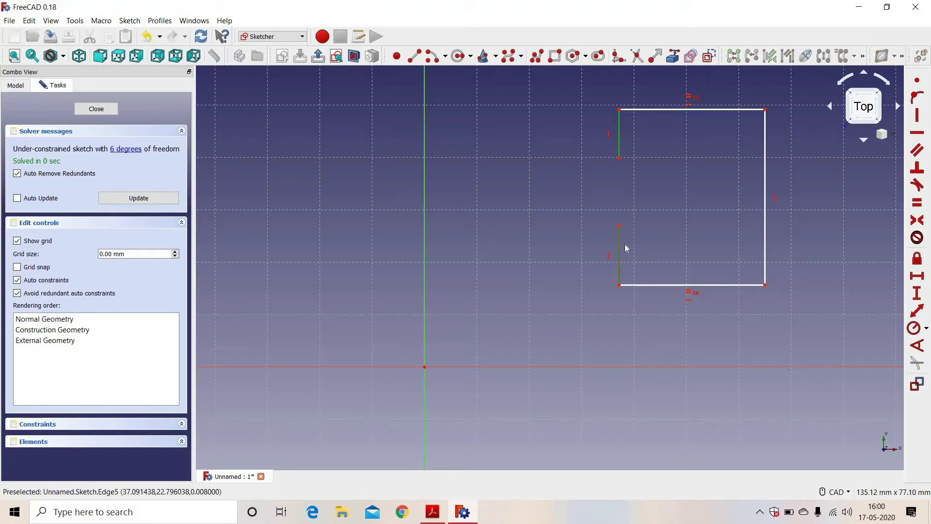
pyautogui.click(912, 204)
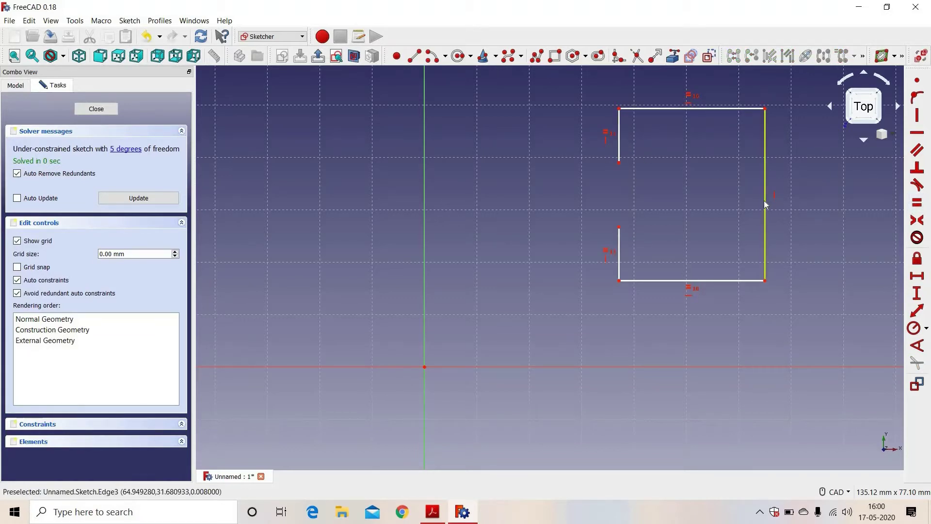
# Set the profile's long upright edge to a vertical distance of 36 mm and place the dimension outside the profile.
pyautogui.click(916, 292)
pyautogui.write('3')
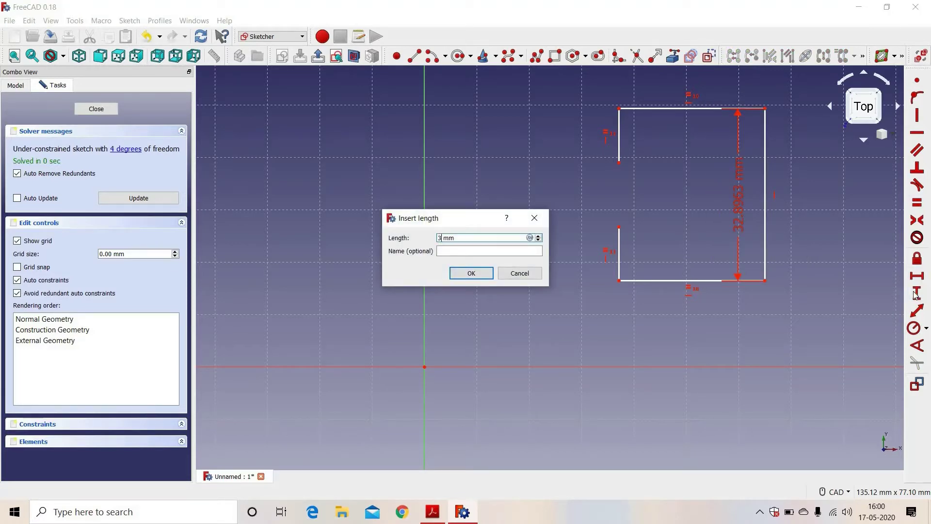
pyautogui.write('6')
pyautogui.press('Return')
pyautogui.moveTo(740, 199); pyautogui.dragTo(821, 202)
# Set the profile's lower edge to a horizontal distance of 15 mm and place the dimension below the profile.
pyautogui.click(735, 289)
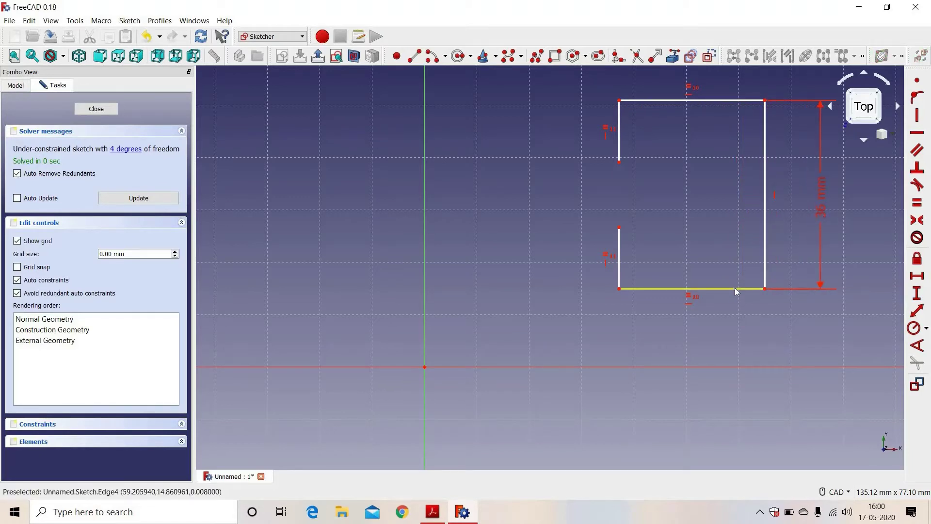
pyautogui.click(917, 281)
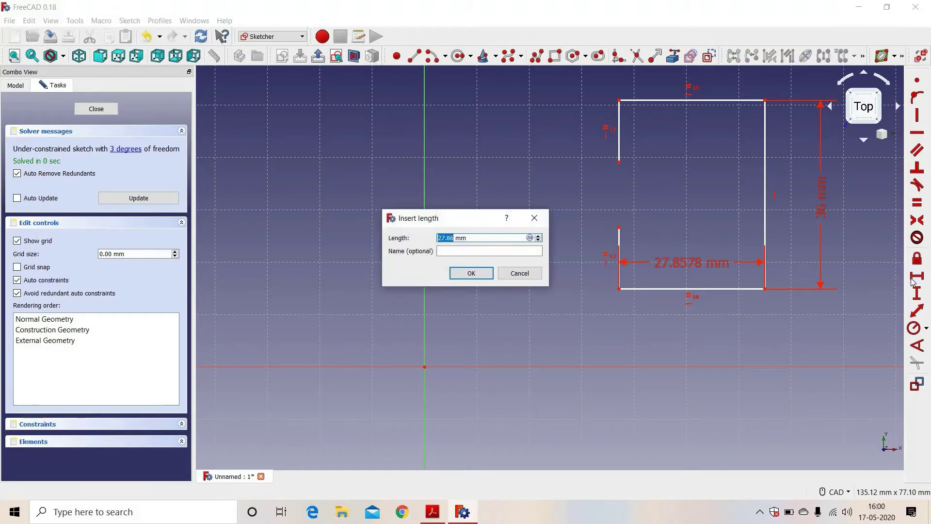
pyautogui.write('15')
pyautogui.press('Return')
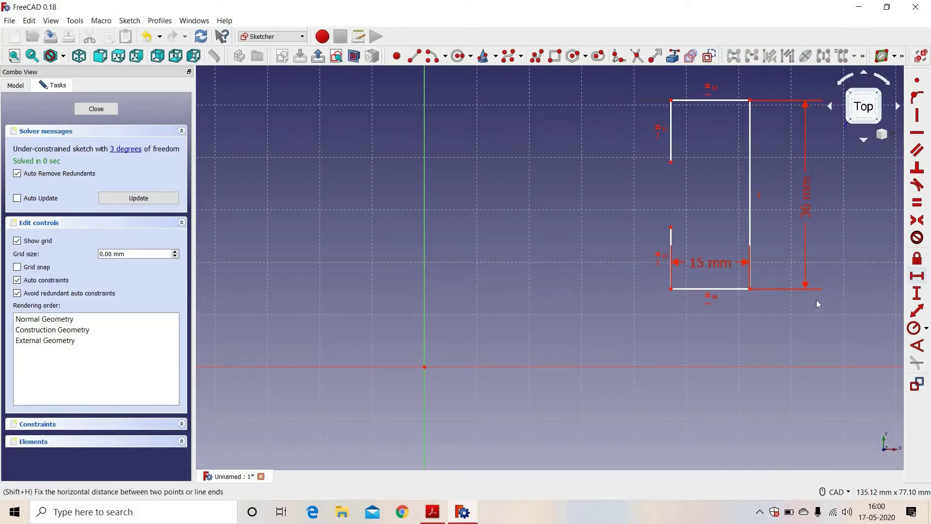
pyautogui.moveTo(726, 266); pyautogui.dragTo(727, 306)
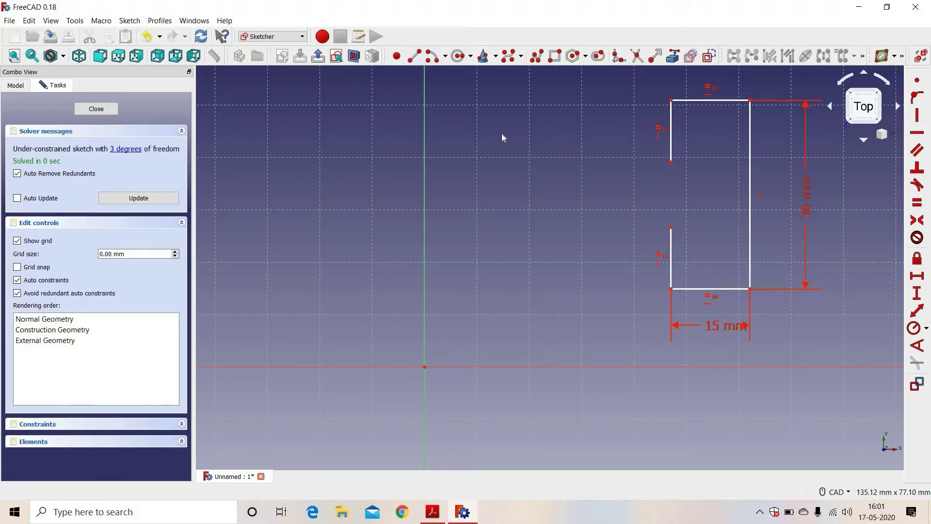
# Draw a center-point arc between the vertical axis and the profile's gap, bulging toward the profile.
pyautogui.click(430, 57)
pyautogui.click(557, 192)
pyautogui.click(605, 143)
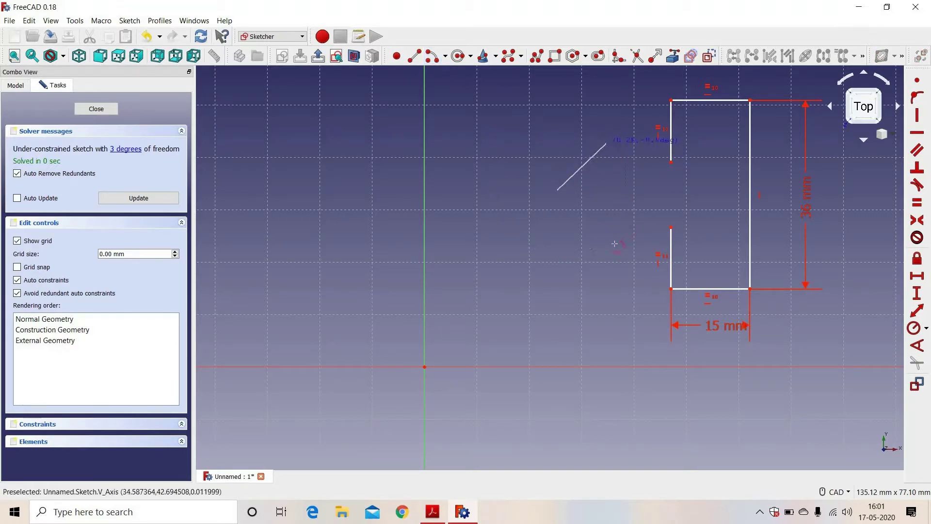
pyautogui.click(615, 247)
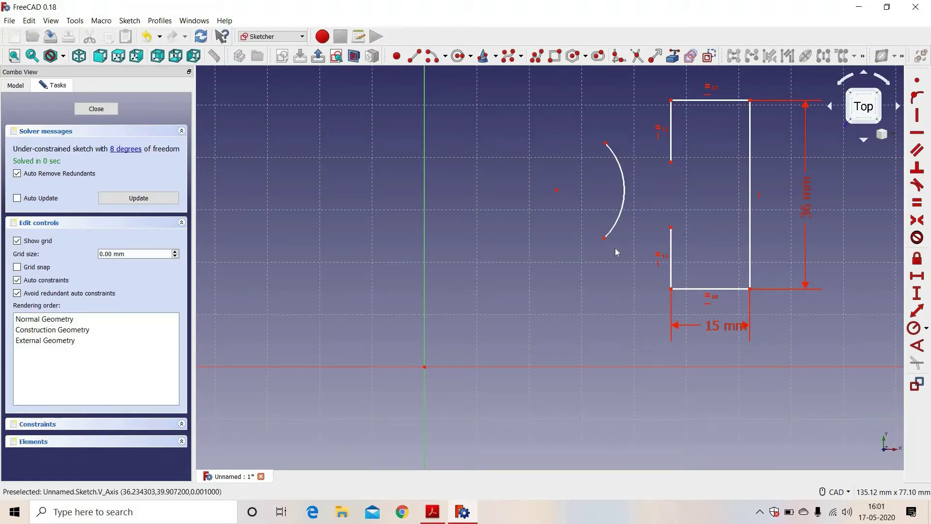
# Make the arc's upper and lower endpoints coincident with the free ends of the two short upright segments.
pyautogui.click(606, 144)
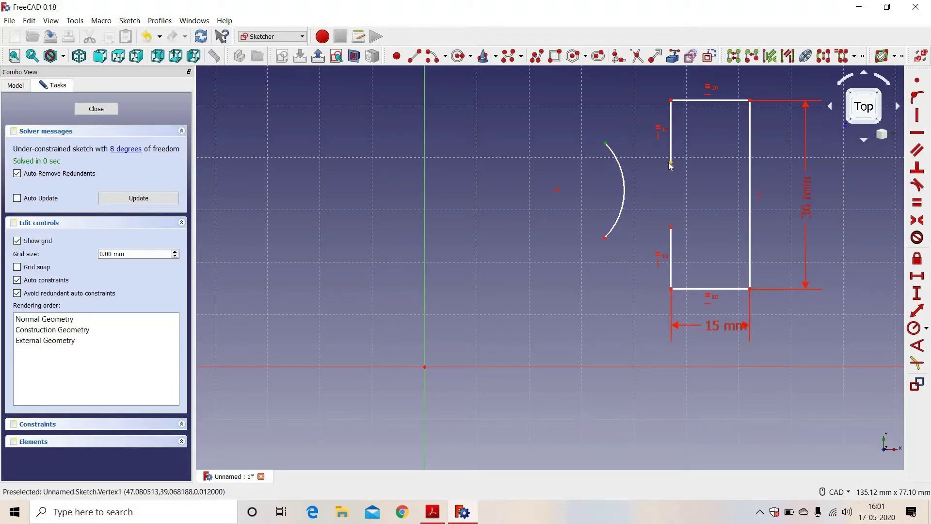
pyautogui.click(671, 163)
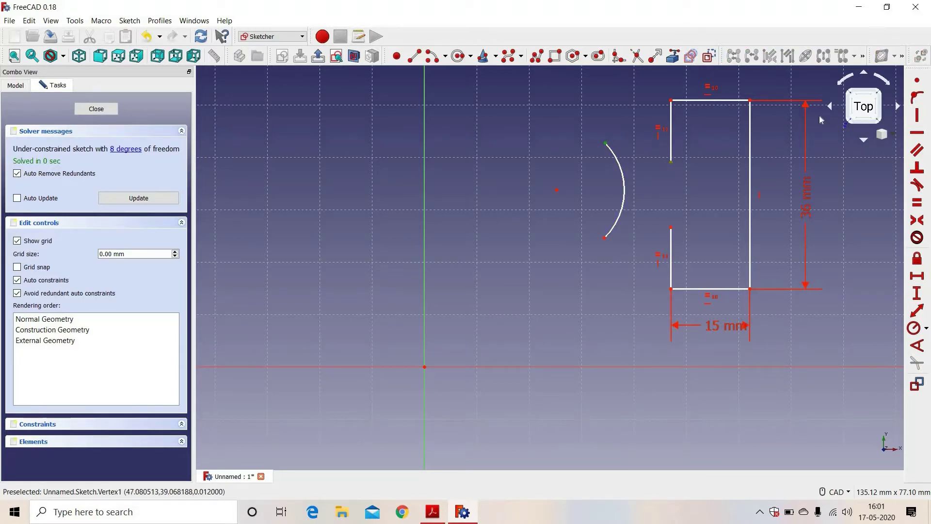
pyautogui.click(917, 80)
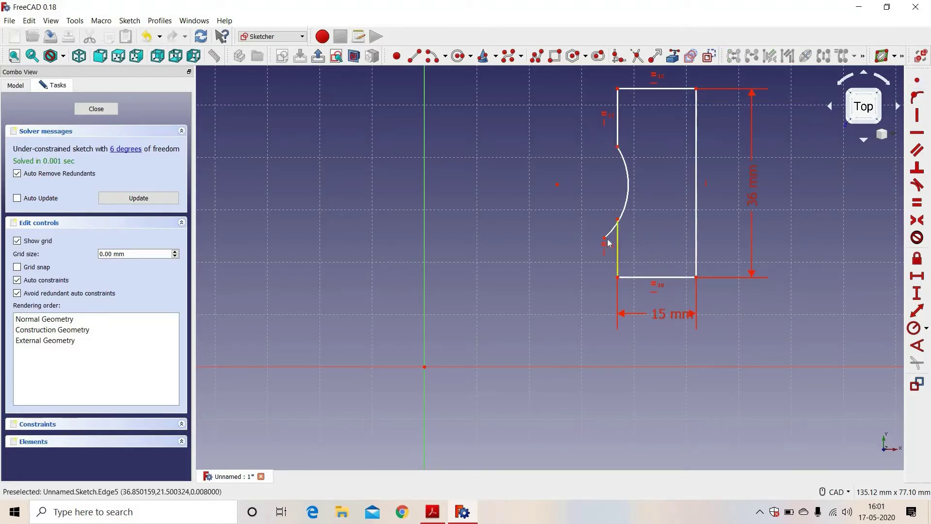
pyautogui.click(604, 238)
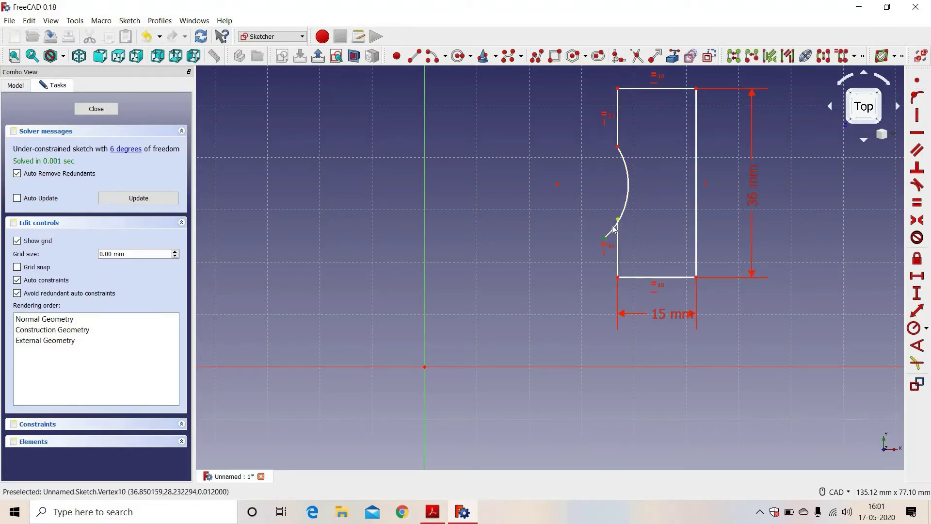
pyautogui.click(915, 81)
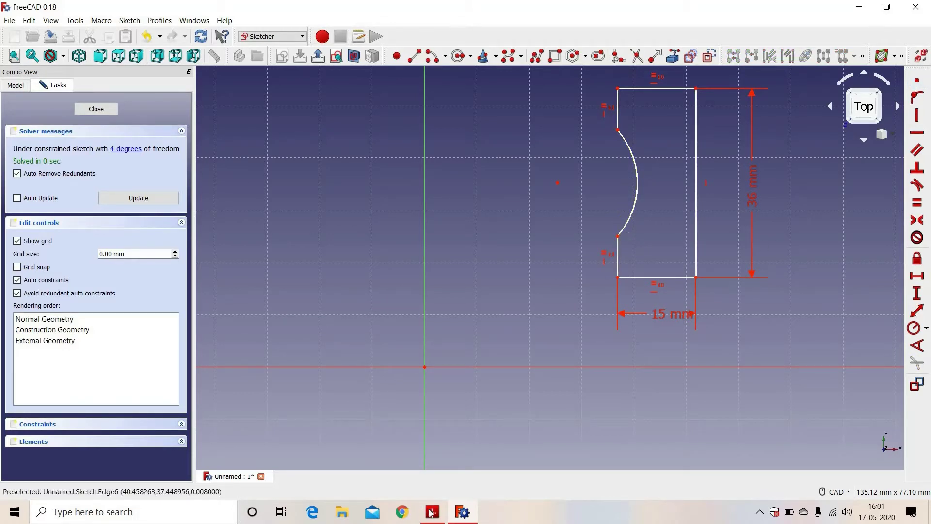
# Constrain the arc's radius to 13 mm.
pyautogui.click(637, 191)
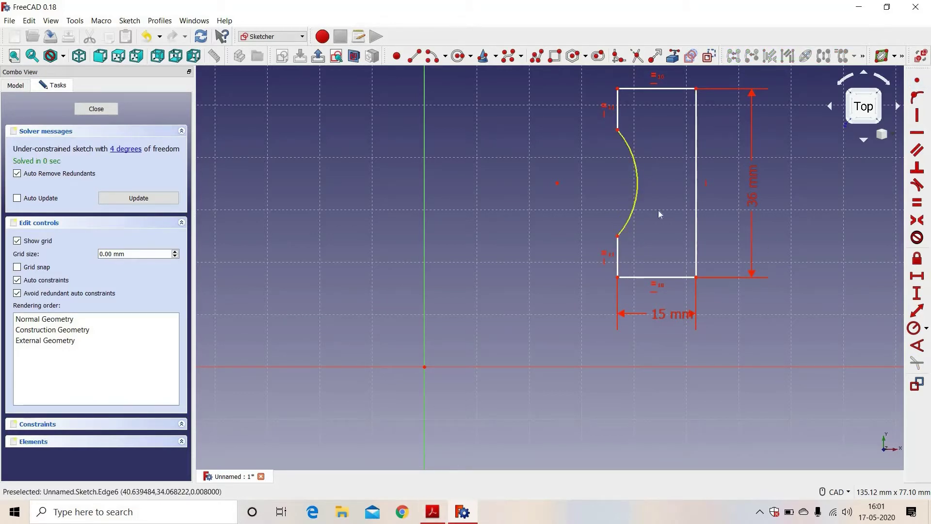
pyautogui.click(914, 329)
pyautogui.write('13')
pyautogui.press('Return')
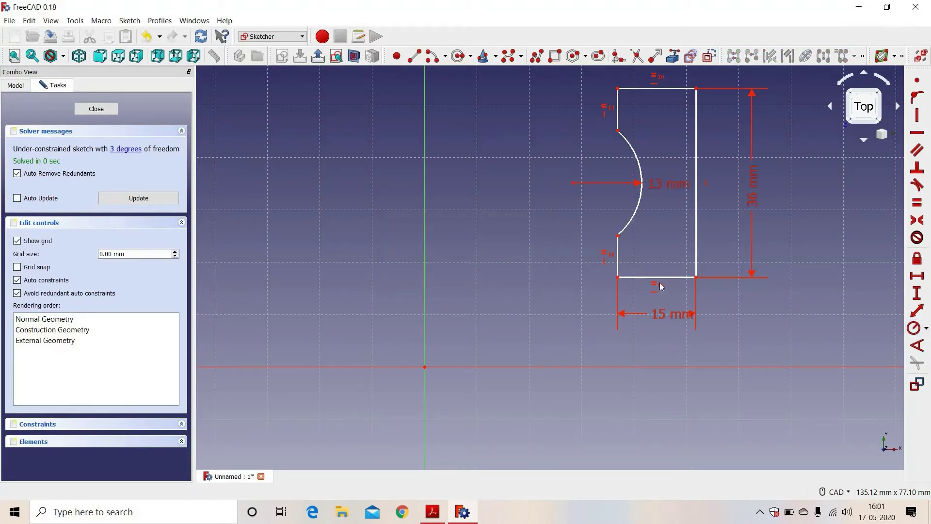
# Constrain the horizontal distance from the origin to the profile's lower outer corner to 100 mm.
pyautogui.click(696, 278)
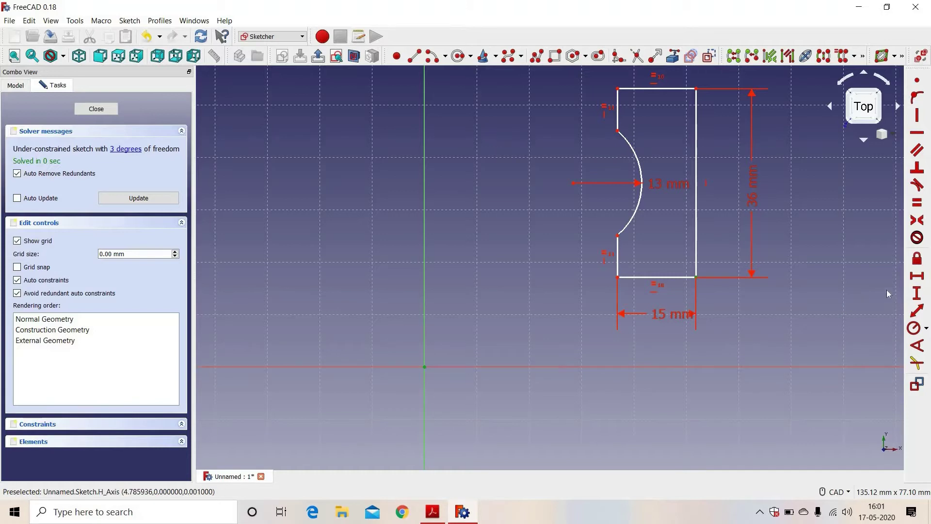
pyautogui.click(917, 277)
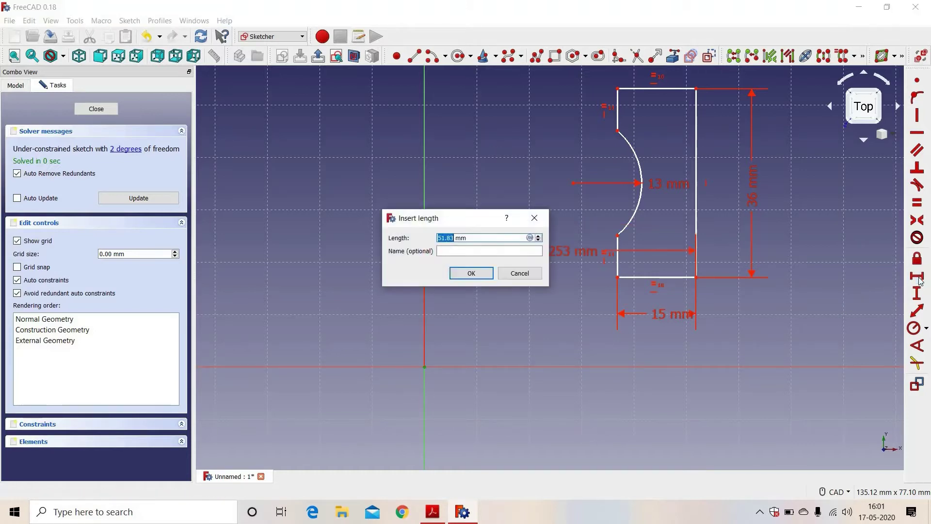
pyautogui.write('100')
pyautogui.press('Return')
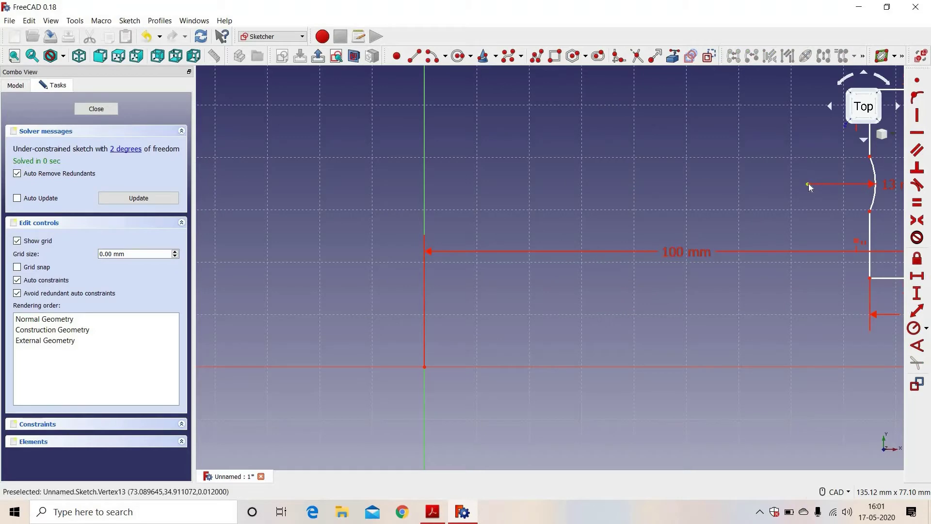
# Constrain the horizontal distance from the origin to the arc's center to 80 mm.
pyautogui.scroll(-4, 808, 185)
pyautogui.moveTo(785, 177); pyautogui.dragTo(625, 273, button='middle')
pyautogui.scroll(2, 628, 279)
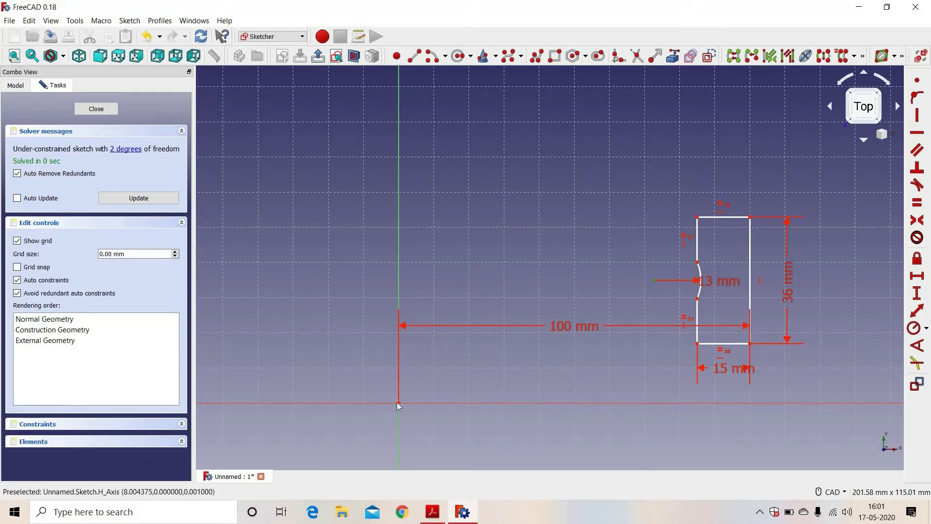
pyautogui.click(918, 279)
pyautogui.write('8')
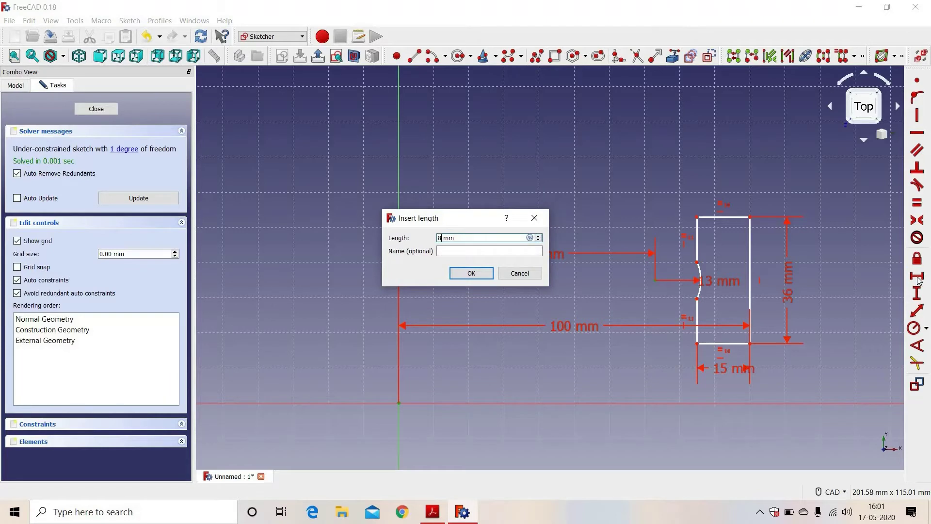
pyautogui.write('0')
pyautogui.press('Return')
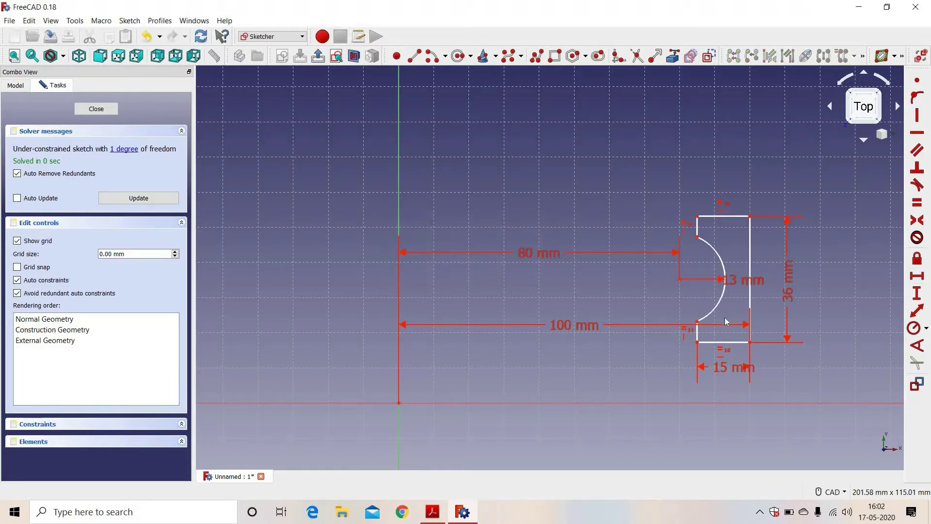
# Fix the profile's lower outer corner onto the horizontal axis and close the fully constrained sketch.
pyautogui.click(750, 343)
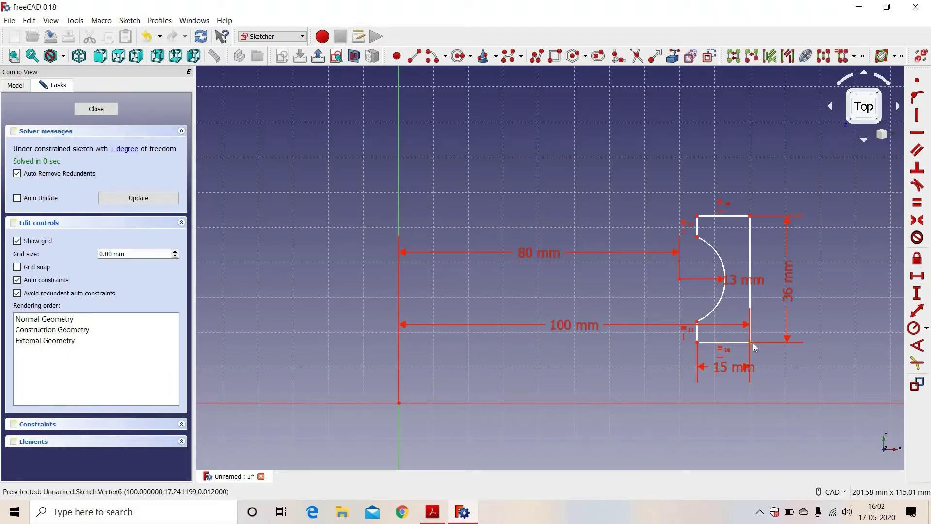
pyautogui.click(773, 403)
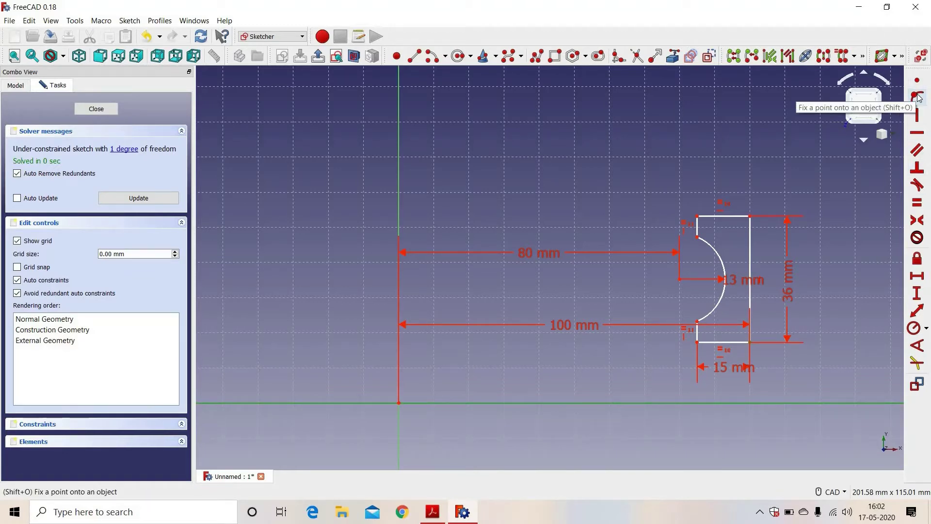
pyautogui.click(918, 98)
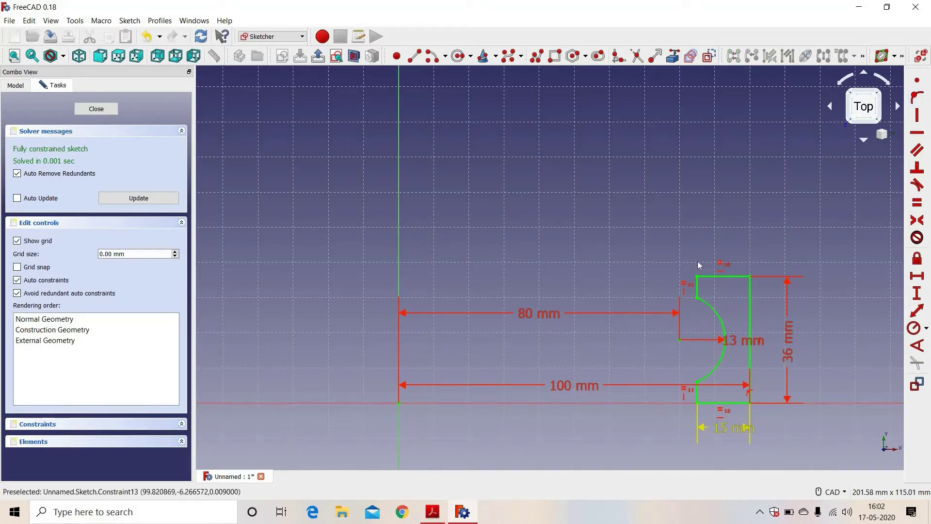
pyautogui.click(96, 109)
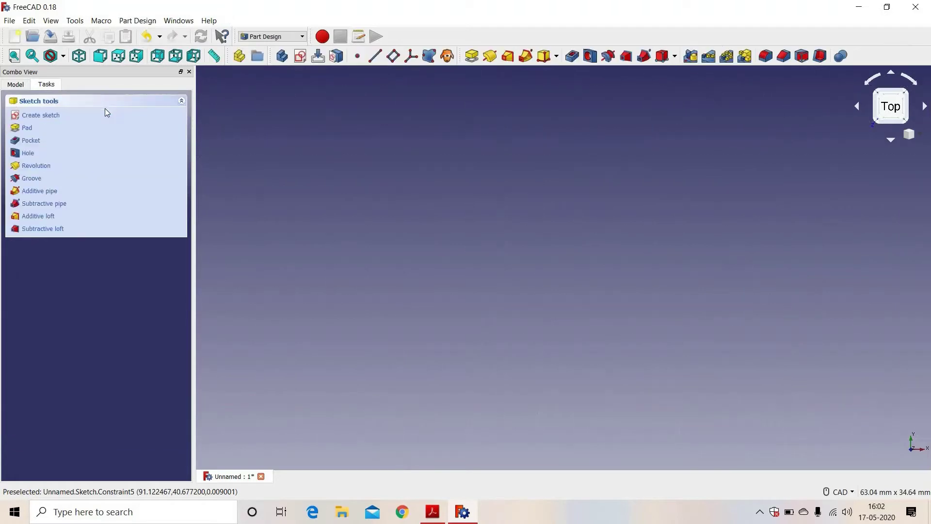
# Revolve the outer ring profile 360° about the vertical sketch axis and view the ring at an angle.
pyautogui.click(14, 56)
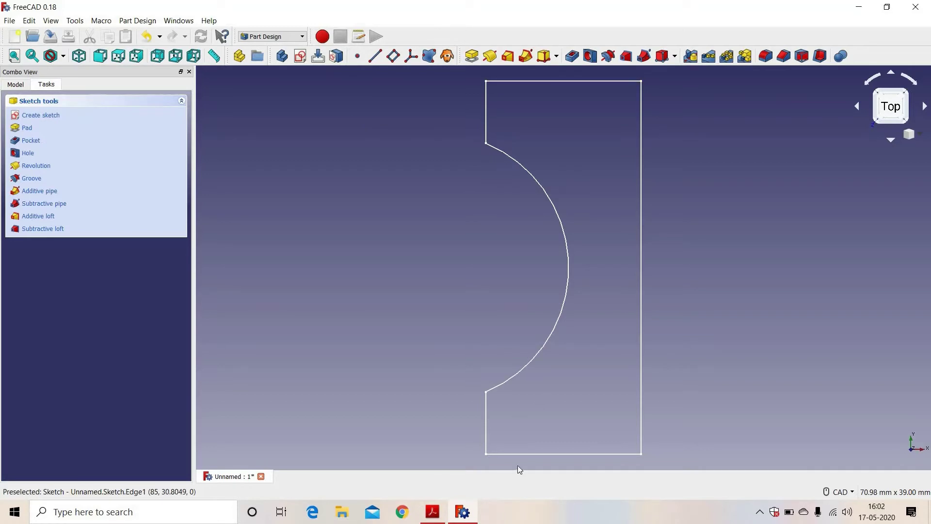
pyautogui.click(489, 56)
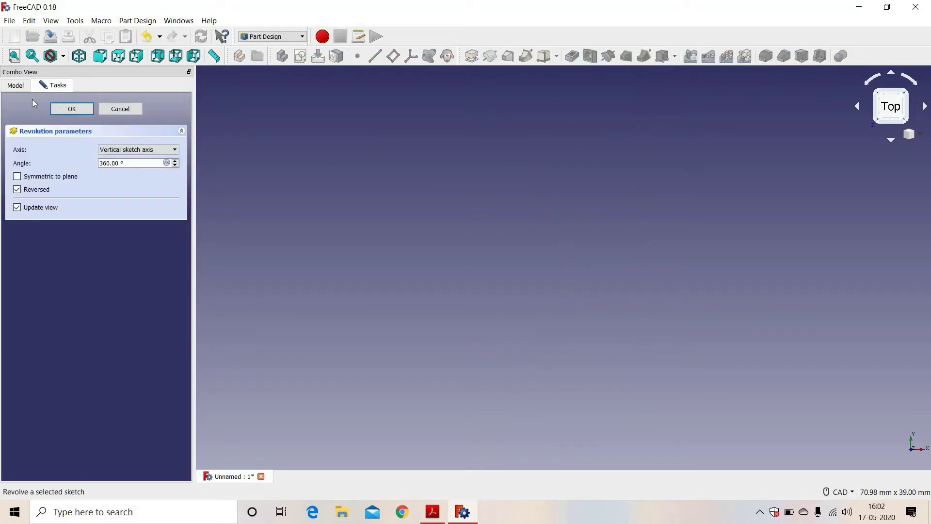
pyautogui.click(14, 56)
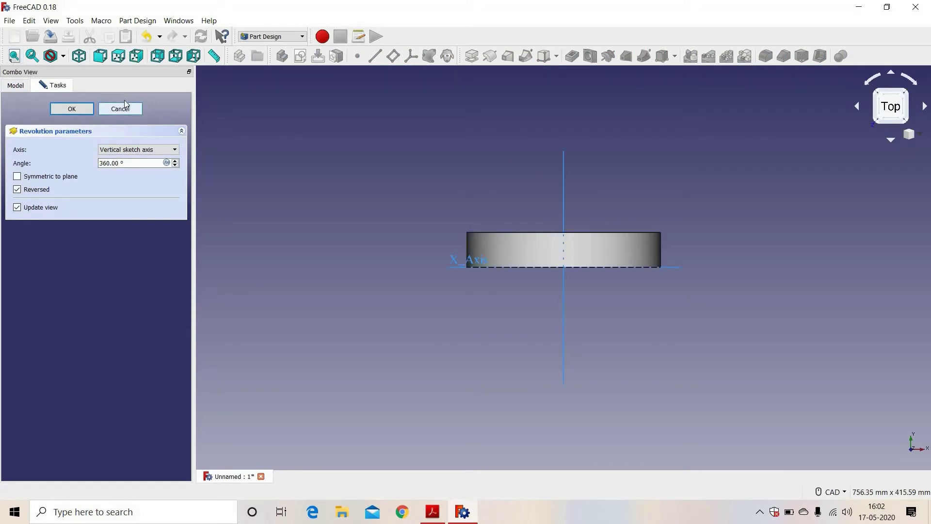
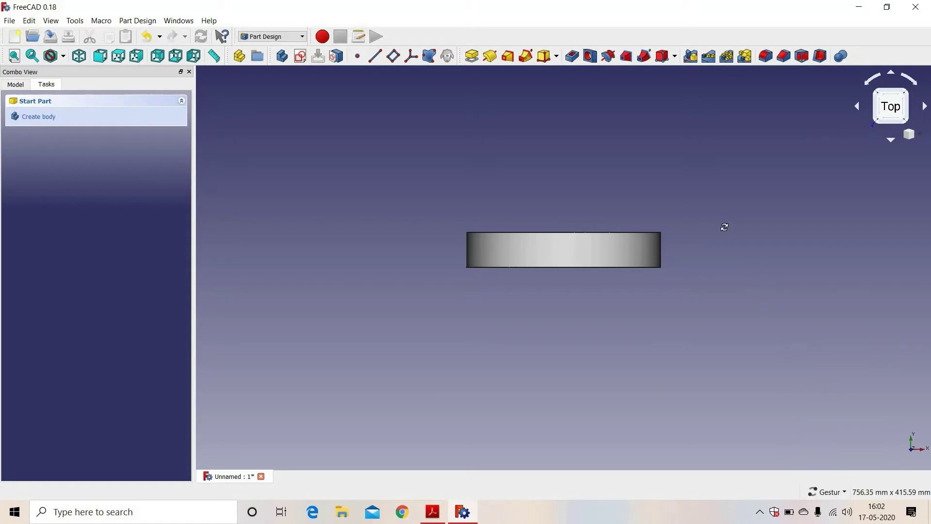
pyautogui.moveTo(713, 265); pyautogui.dragTo(671, 239)
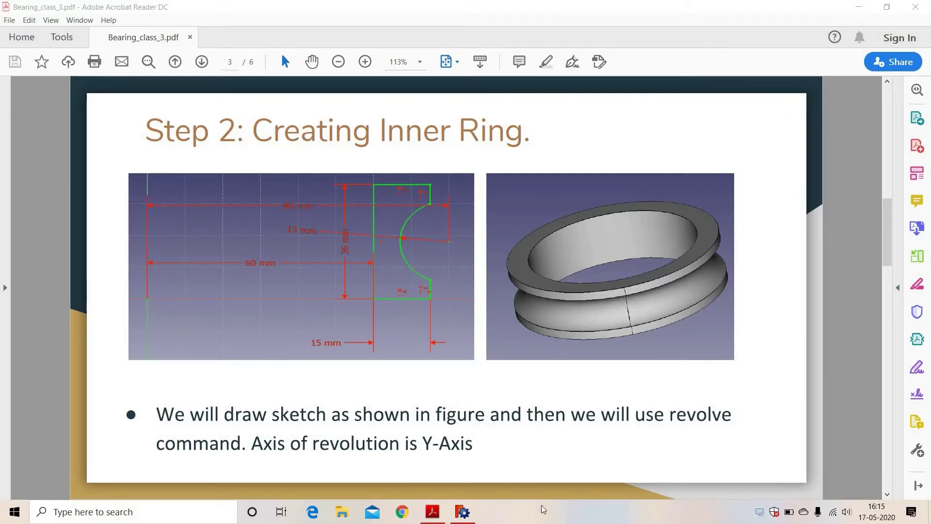
# Switch from the PDF back to FreeCAD, create a new body, and start a sketch on its XY plane.
pyautogui.click(464, 513)
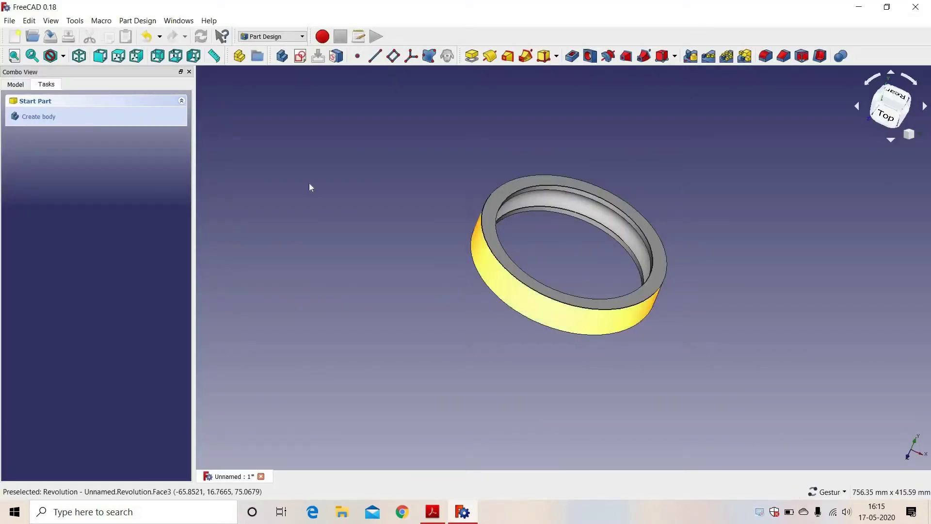
pyautogui.click(43, 117)
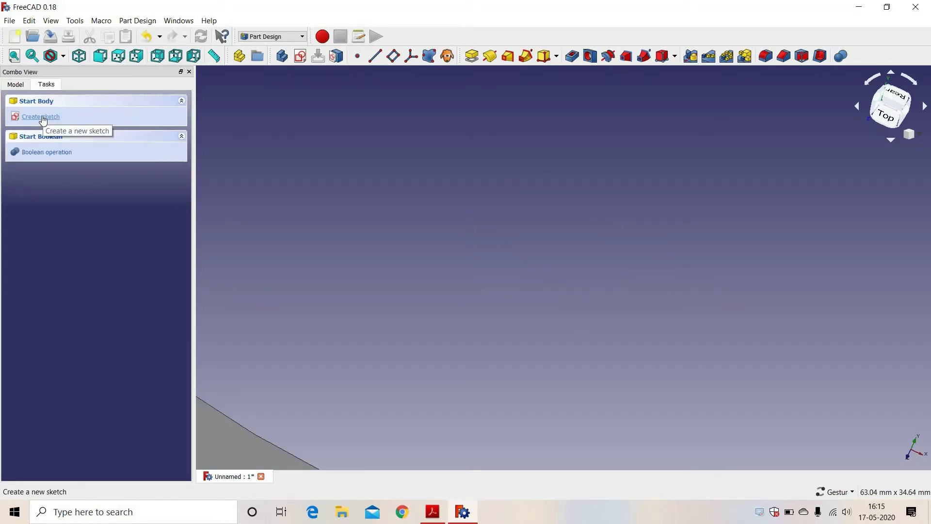
pyautogui.click(43, 117)
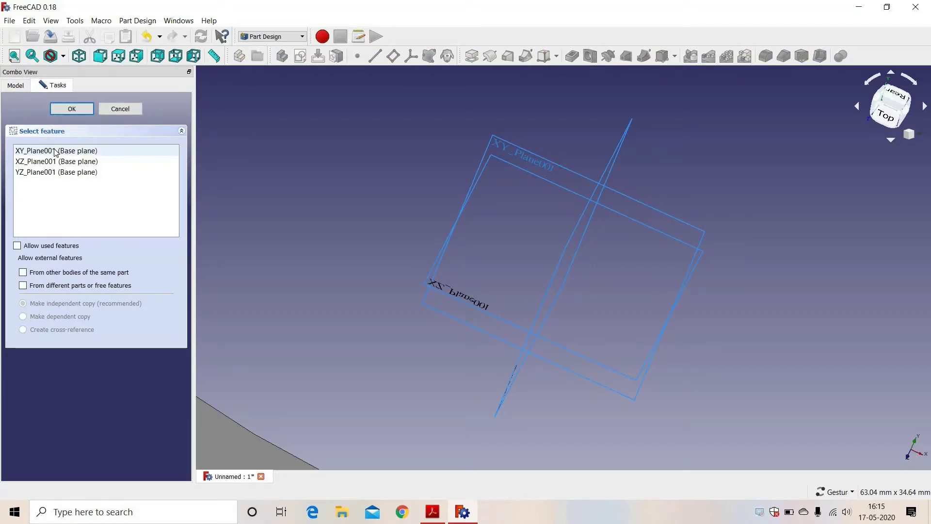
pyautogui.click(55, 151)
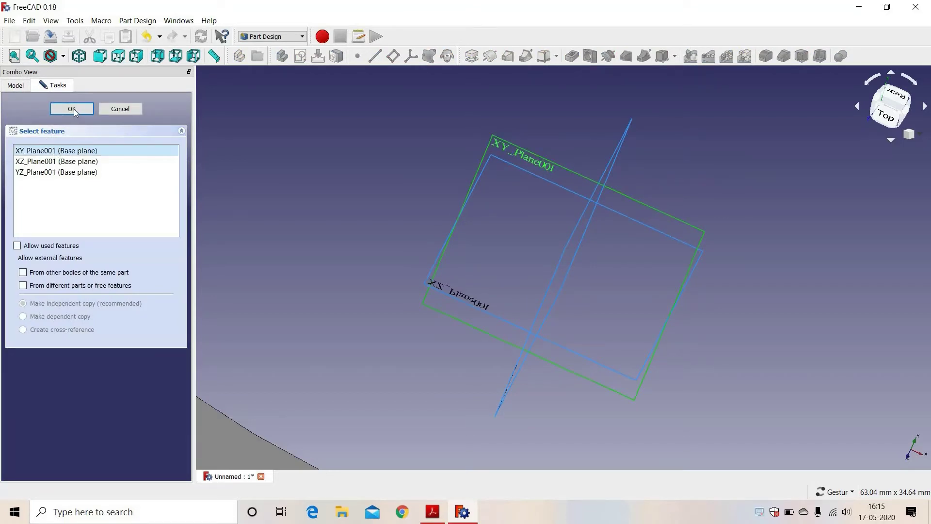
pyautogui.click(72, 109)
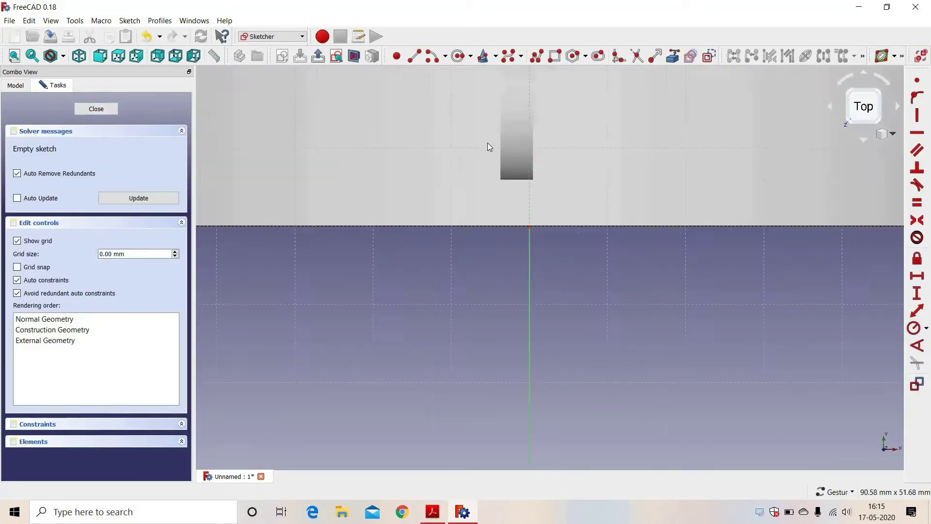
# Change the mouse navigation style to CAD and bring the whole outer ring into view.
pyautogui.scroll(2, 436, 189)
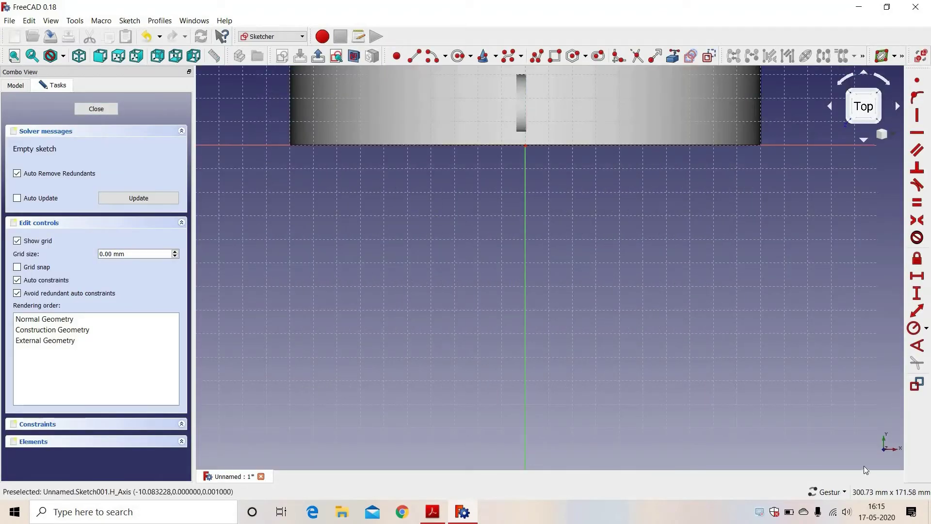
pyautogui.click(830, 493)
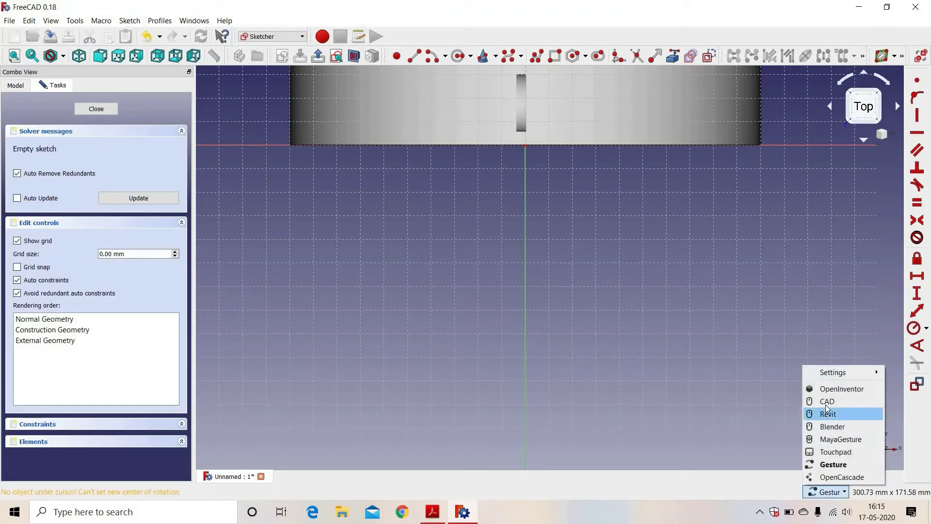
pyautogui.click(828, 412)
pyautogui.moveTo(594, 208)
pyautogui.mouseDown(button='middle')
pyautogui.moveTo(564, 241)
pyautogui.moveTo(607, 185)
pyautogui.mouseUp(button='middle')
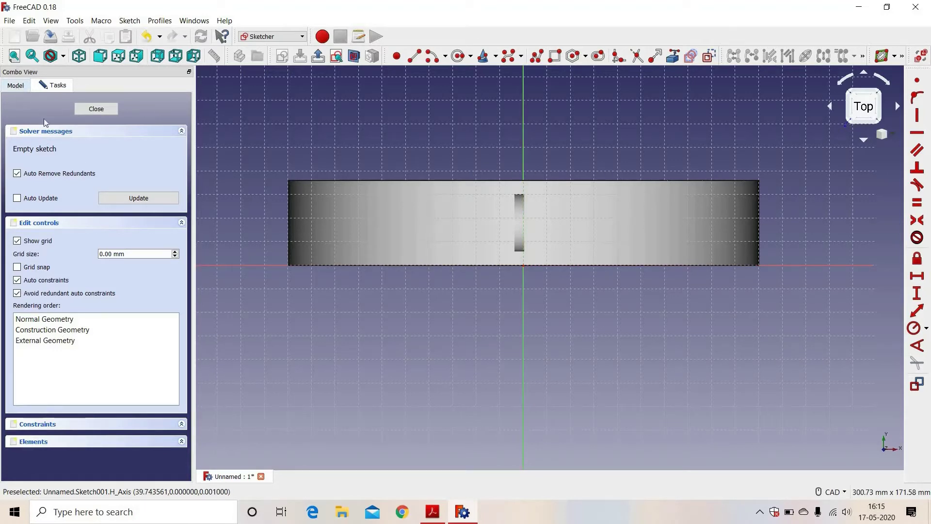
# Hide the outer ring's body so that only the new empty sketch is displayed.
pyautogui.click(16, 85)
pyautogui.click(48, 134)
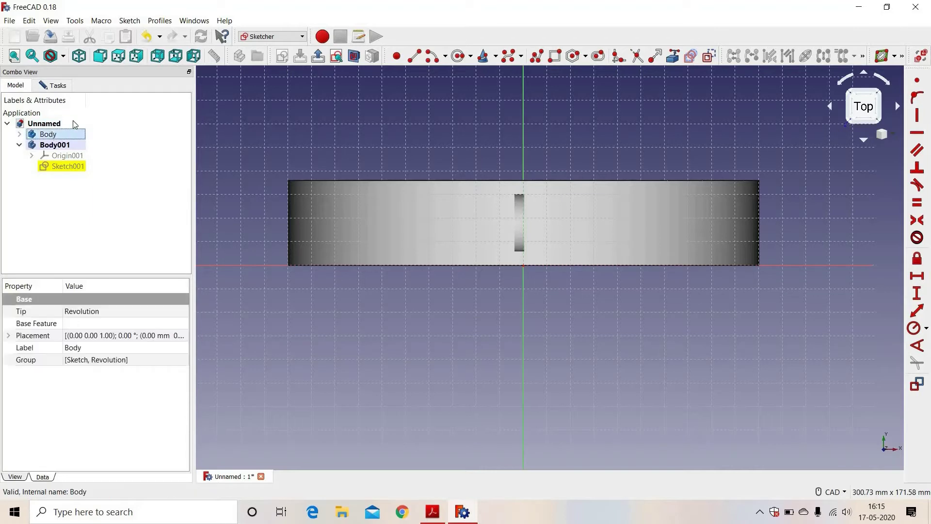
pyautogui.click(50, 21)
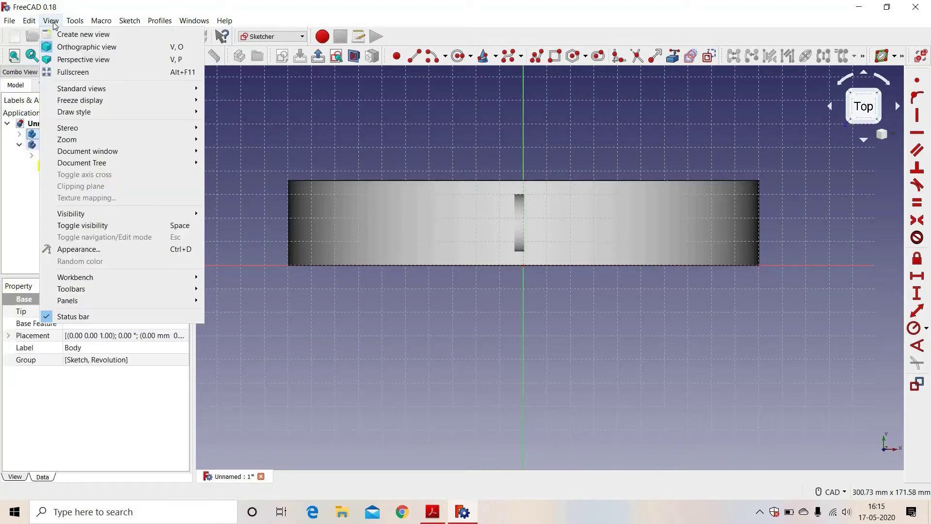
pyautogui.click(76, 226)
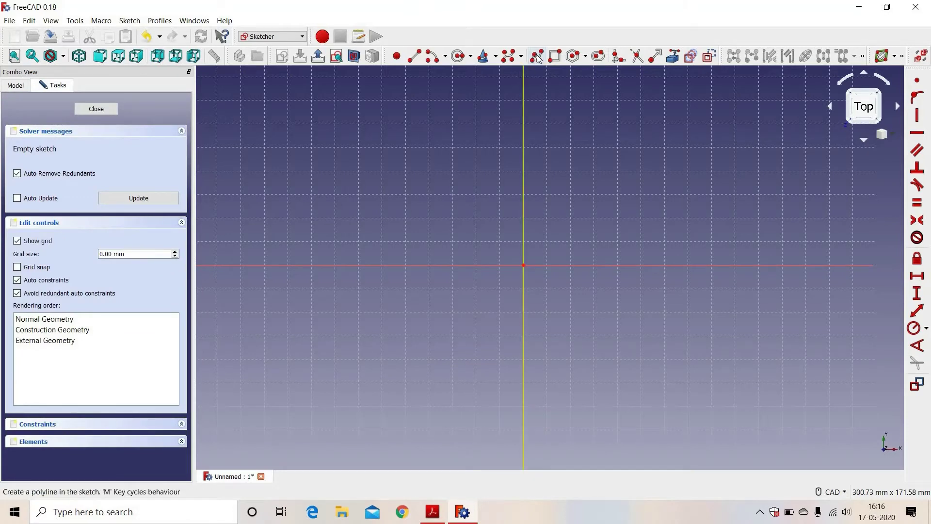
# Draw an open five-segment polyline above the horizontal axis, roughly rectangular, with a gap in the side farther from the vertical axis.
pyautogui.click(537, 58)
pyautogui.click(758, 138)
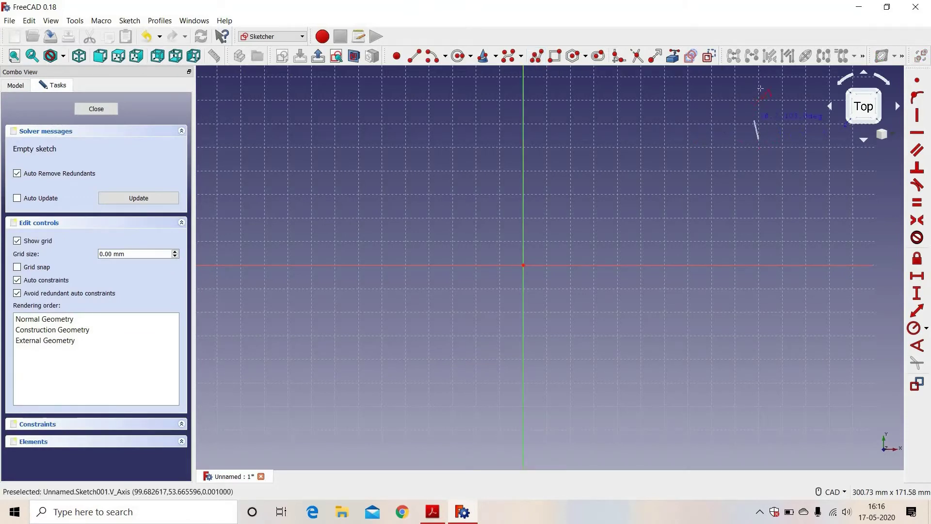
pyautogui.click(761, 89)
pyautogui.click(650, 91)
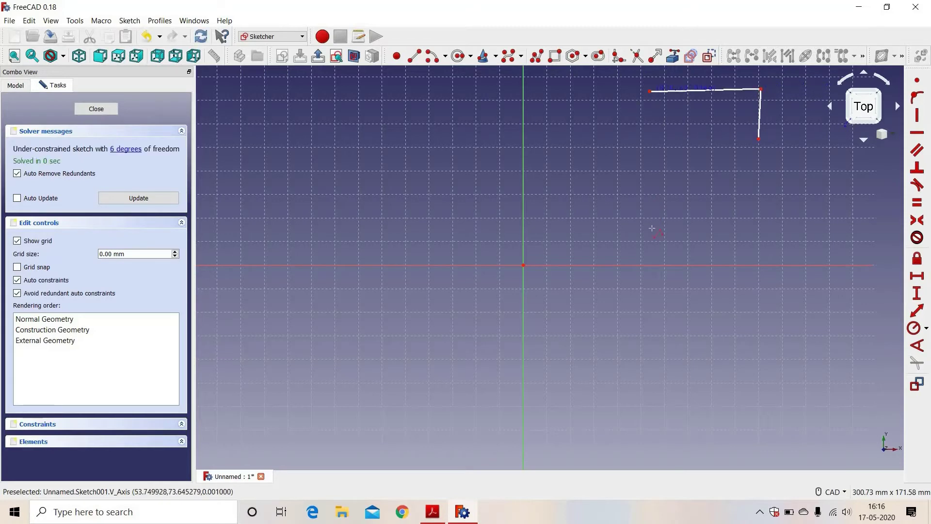
pyautogui.click(652, 228)
pyautogui.click(758, 222)
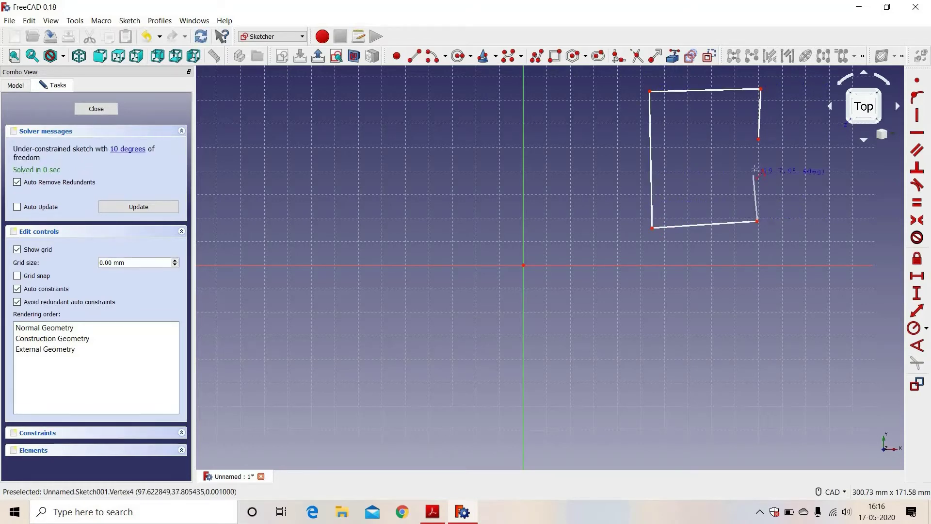
pyautogui.click(755, 170)
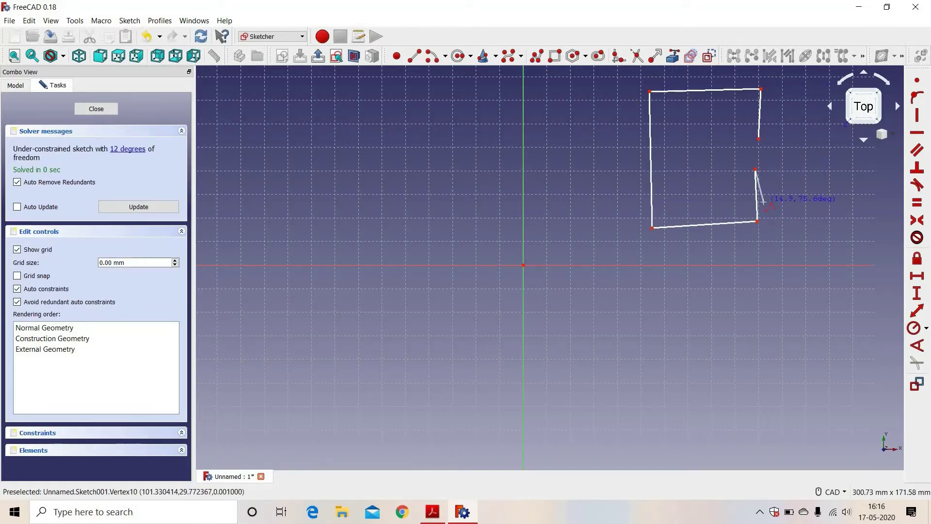
pyautogui.rightClick(742, 187)
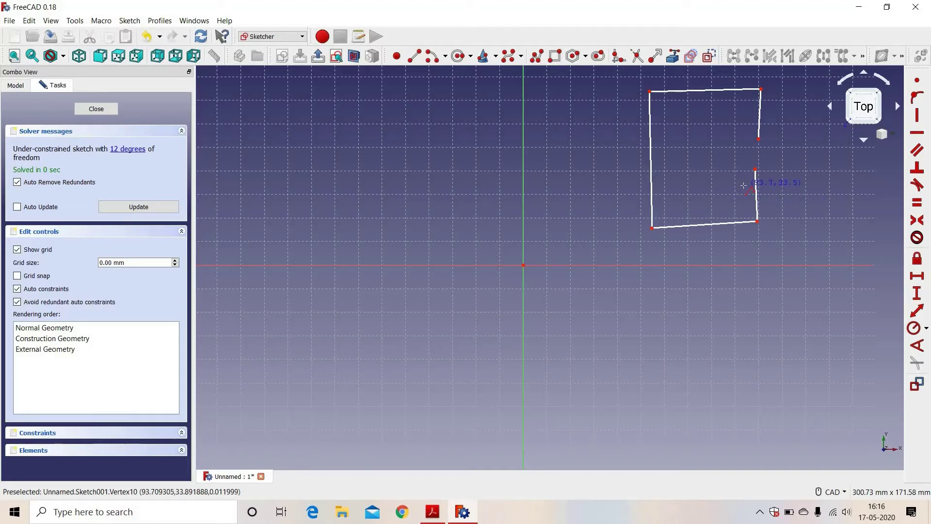
pyautogui.rightClick(745, 189)
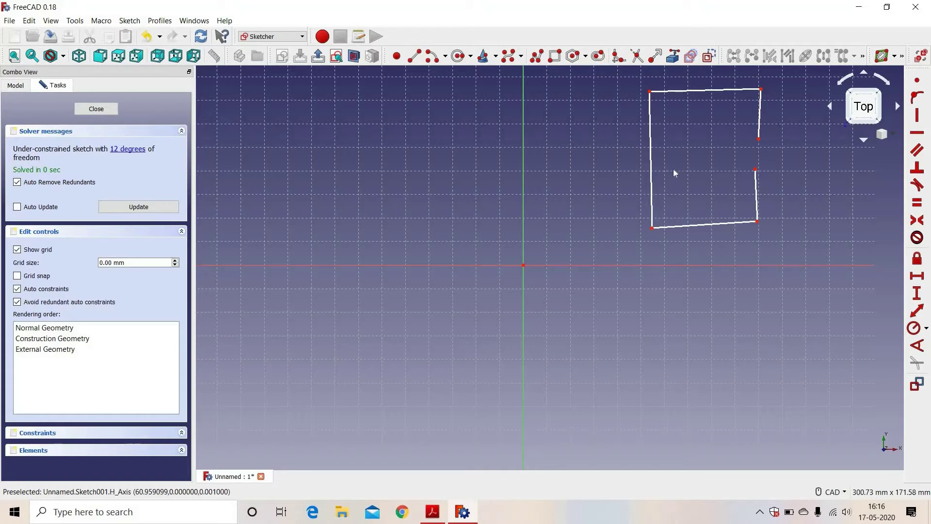
# Apply a vertical constraint to the profile's long inner edge and the two short segments beside the gap.
pyautogui.click(652, 175)
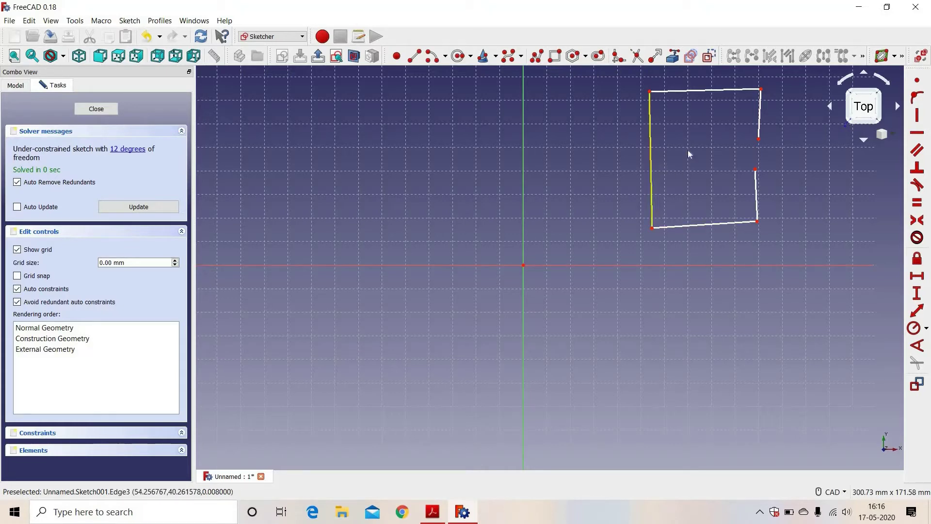
pyautogui.click(759, 119)
pyautogui.click(757, 197)
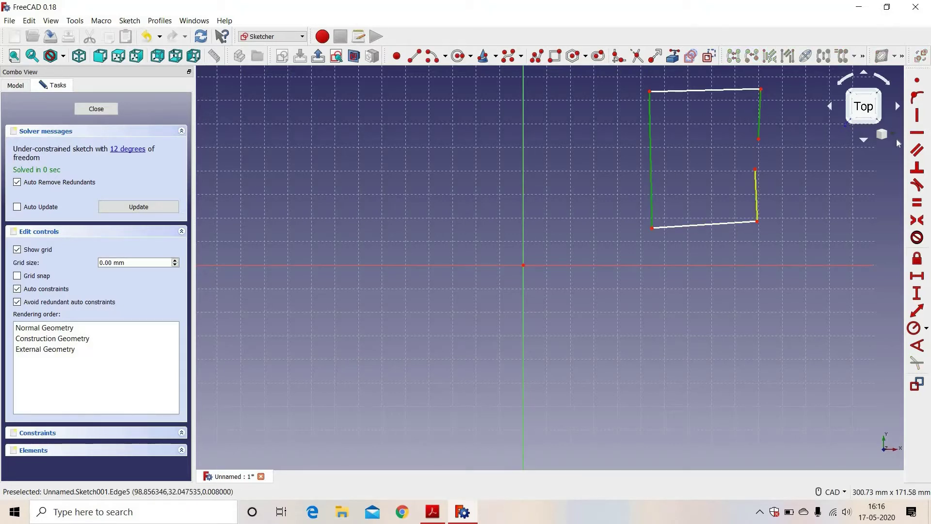
pyautogui.click(918, 120)
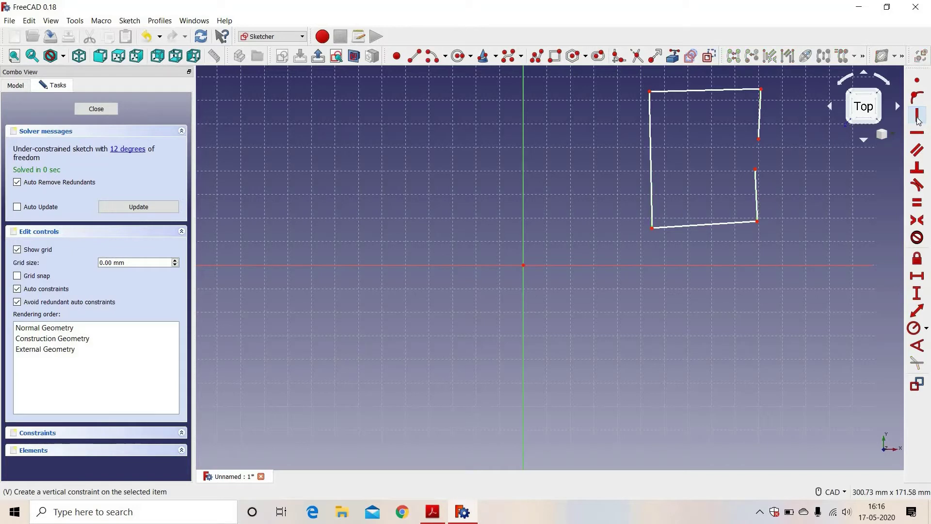
# Constrain the profile's three upright segments to vertical and its upper and lower edges to horizontal.
pyautogui.click(760, 121)
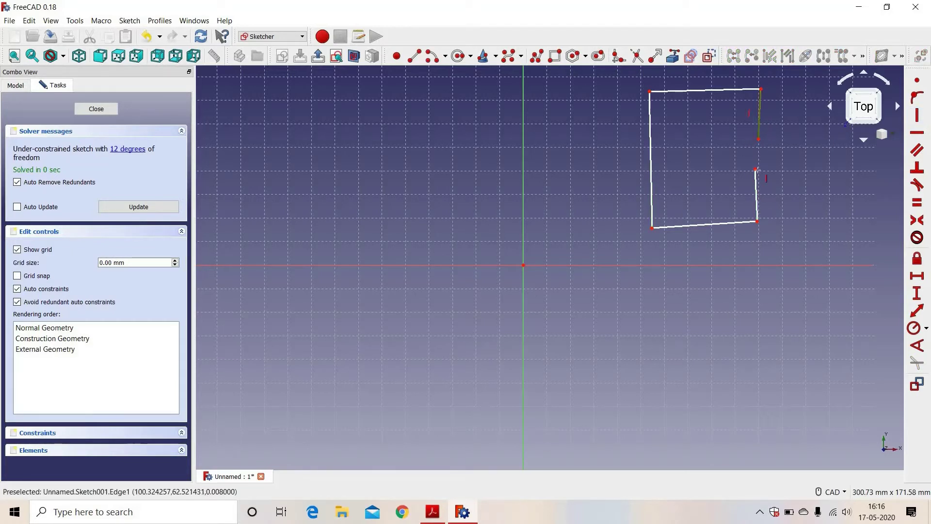
pyautogui.click(756, 180)
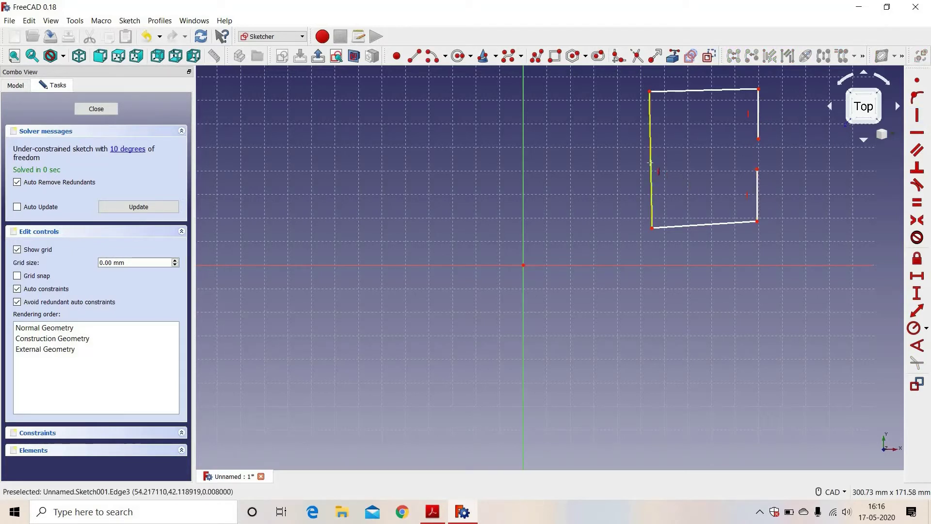
pyautogui.click(651, 160)
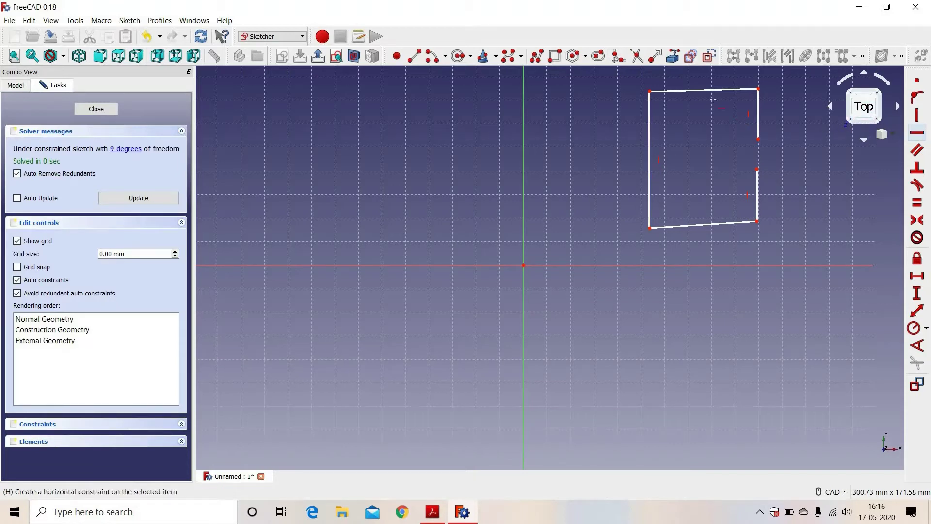
pyautogui.click(916, 132)
pyautogui.click(705, 90)
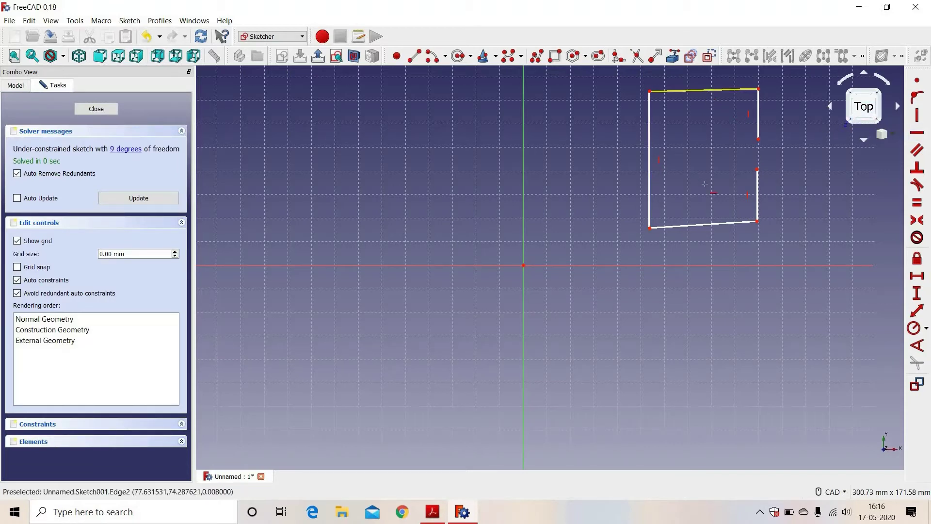
pyautogui.click(716, 225)
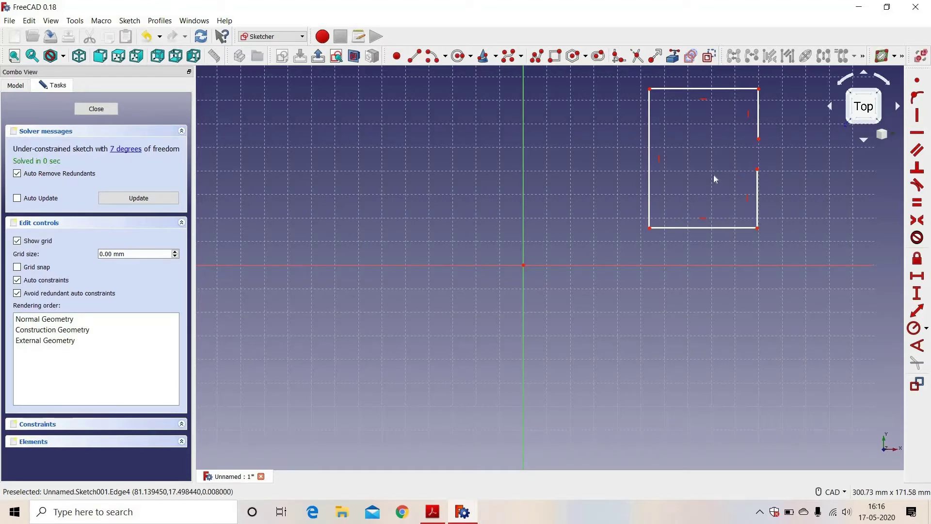
# Dimension the profile's long inner edge to 36 mm vertically and its lower edge to 15 mm horizontally.
pyautogui.click(650, 177)
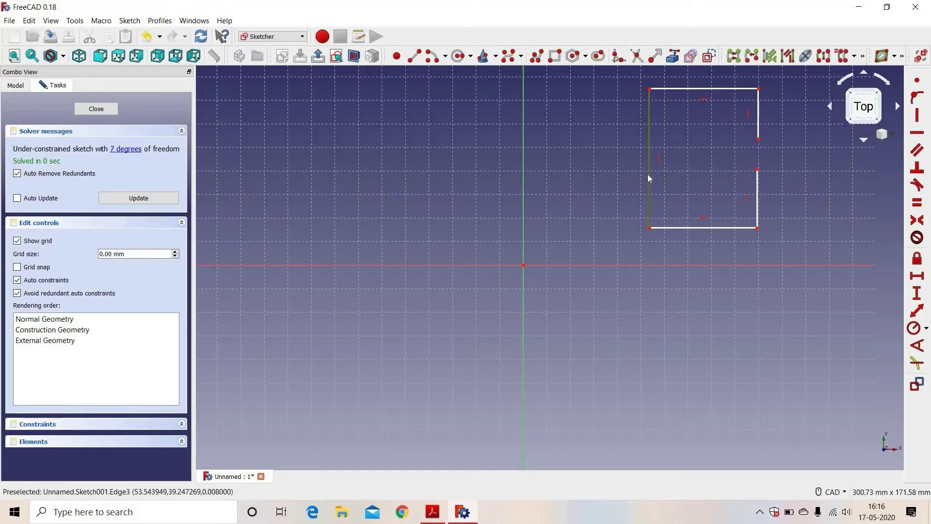
pyautogui.click(916, 294)
pyautogui.write('30')
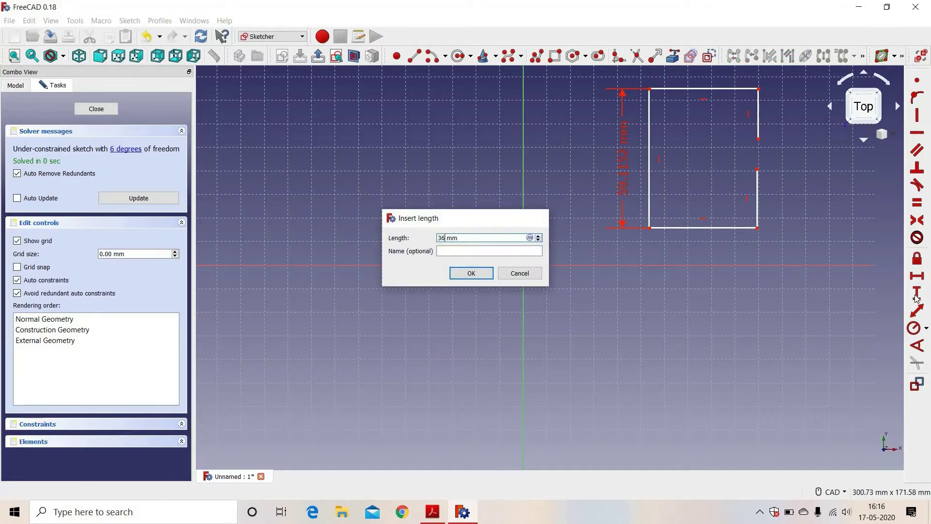
pyautogui.press('Return')
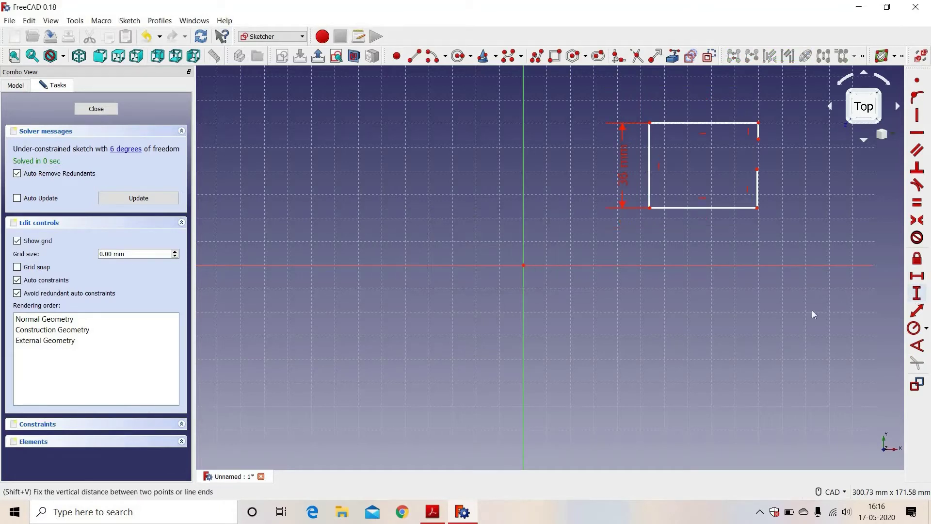
pyautogui.click(707, 208)
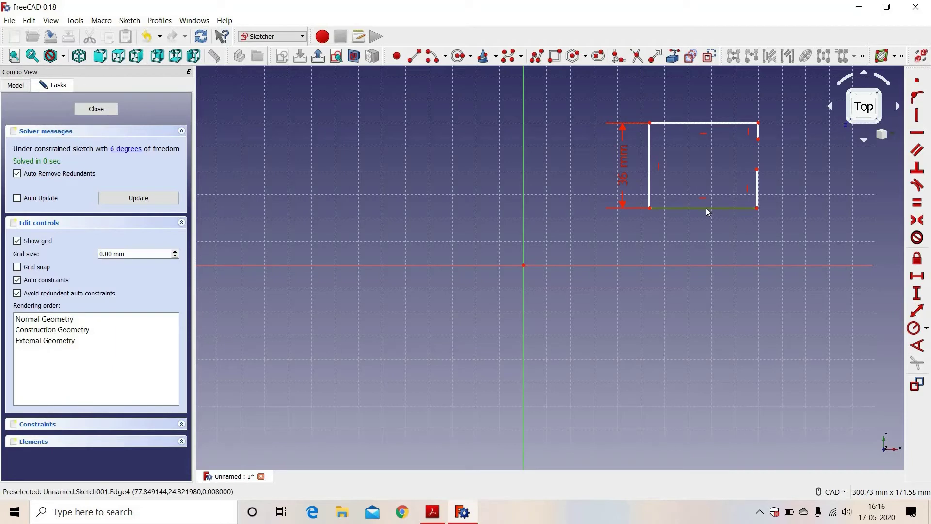
pyautogui.click(916, 277)
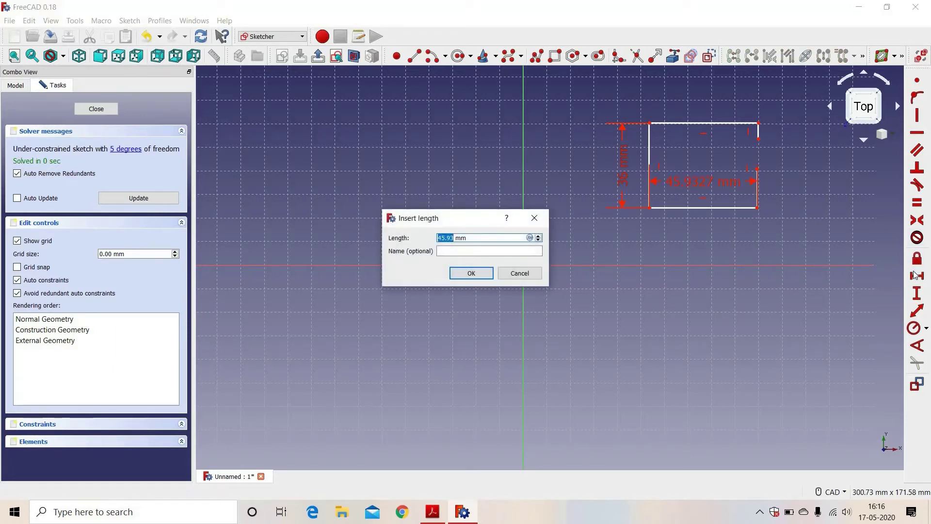
pyautogui.write('15')
pyautogui.press('Return')
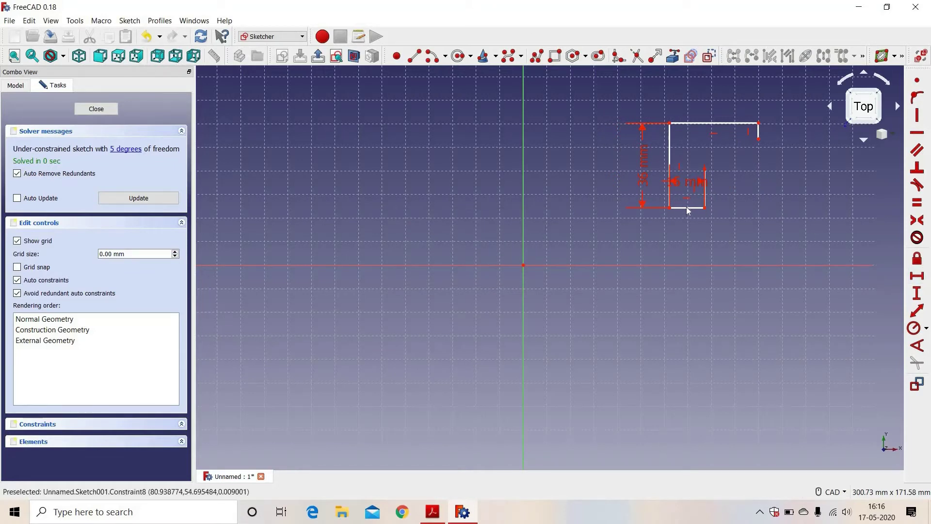
# Make the upper and lower edges equal in length, and the two short segments beside the gap equal to each other.
pyautogui.click(696, 191)
pyautogui.click(715, 124)
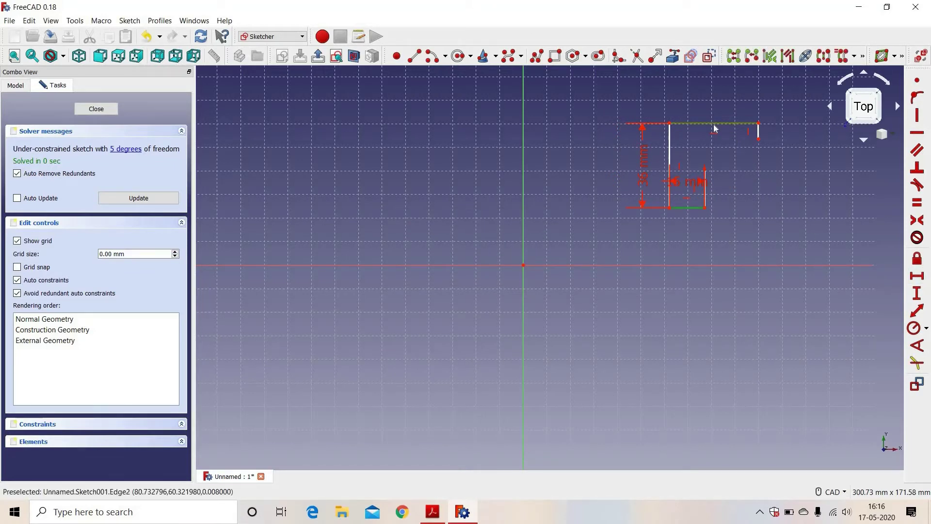
pyautogui.click(917, 203)
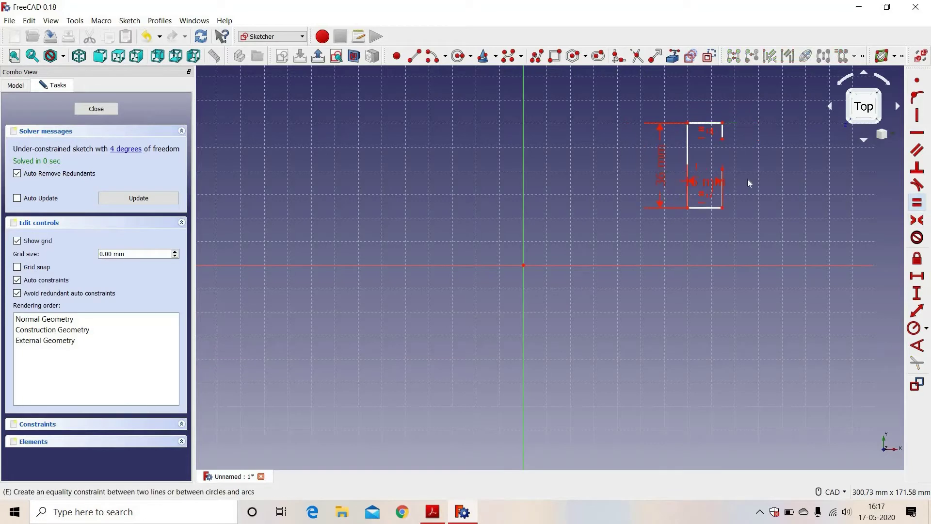
pyautogui.click(723, 184)
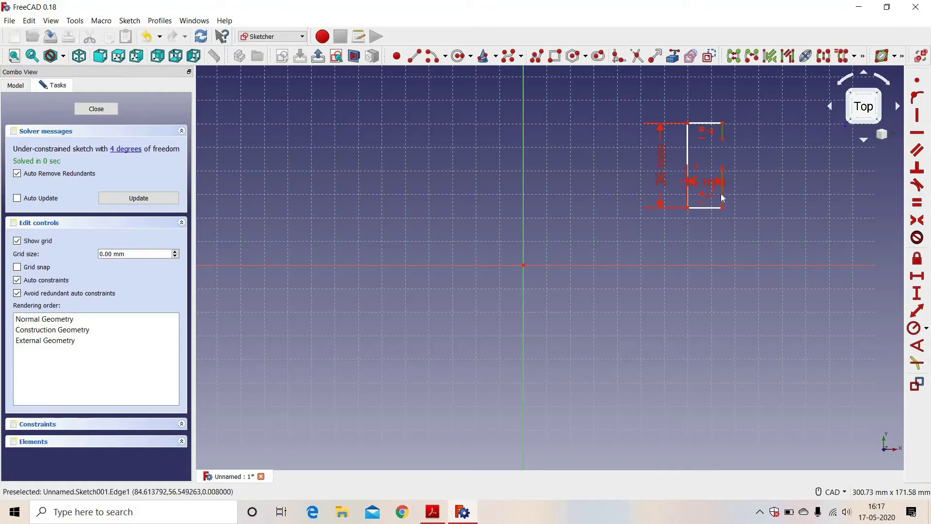
pyautogui.click(915, 203)
# Draw a centre-point arc beside the gap, bulging toward the profile, with its centre farther from the vertical axis.
pyautogui.scroll(4, 781, 146)
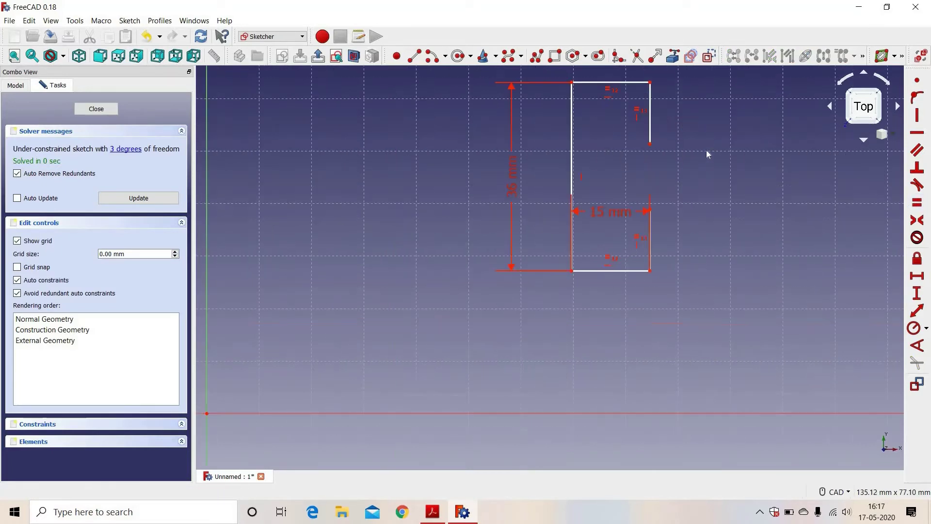
pyautogui.scroll(-2, 708, 153)
pyautogui.scroll(2, 706, 146)
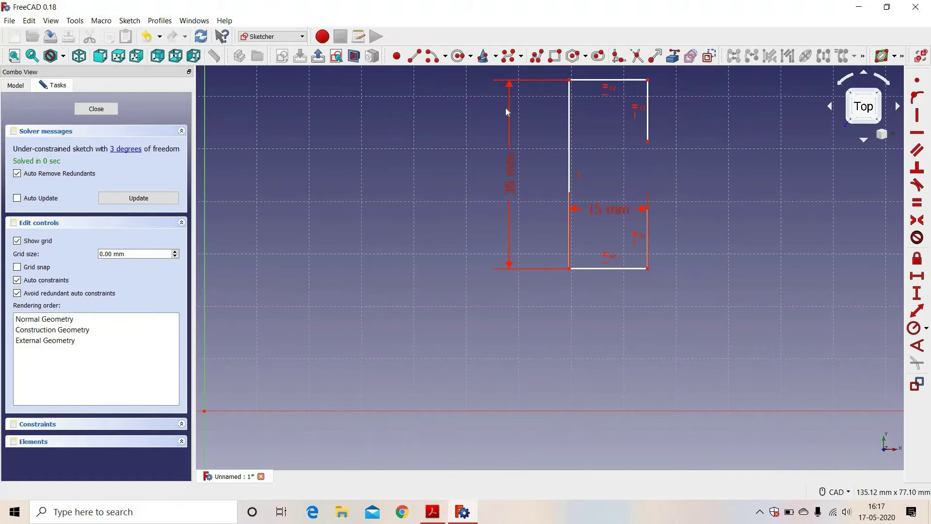
pyautogui.click(432, 57)
pyautogui.click(751, 172)
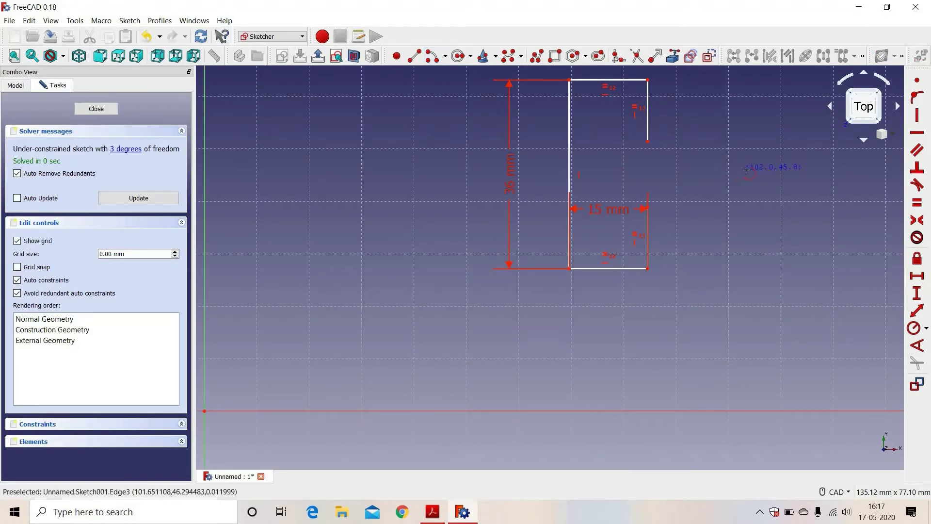
pyautogui.click(704, 127)
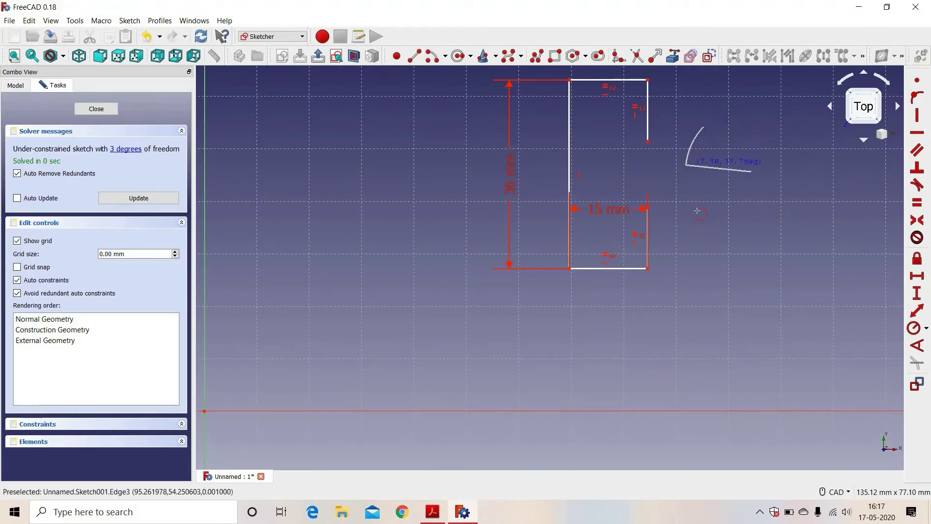
pyautogui.click(721, 228)
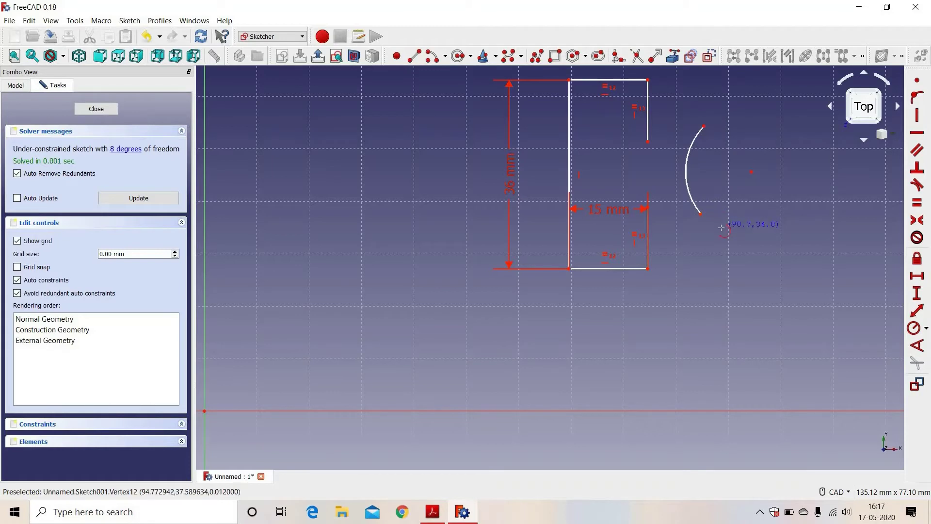
# Close the profile by making both arc endpoints coincident with the free ends of the short segments at the gap.
pyautogui.click(704, 128)
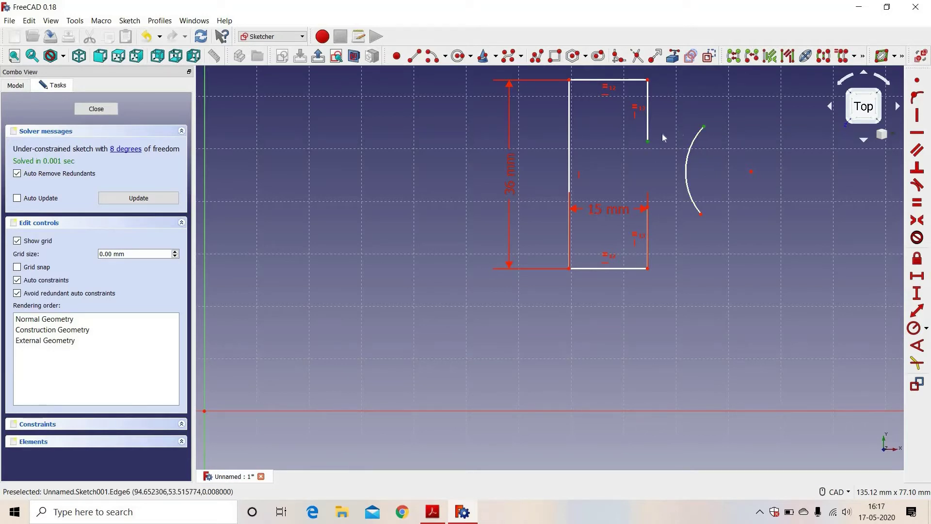
pyautogui.click(916, 80)
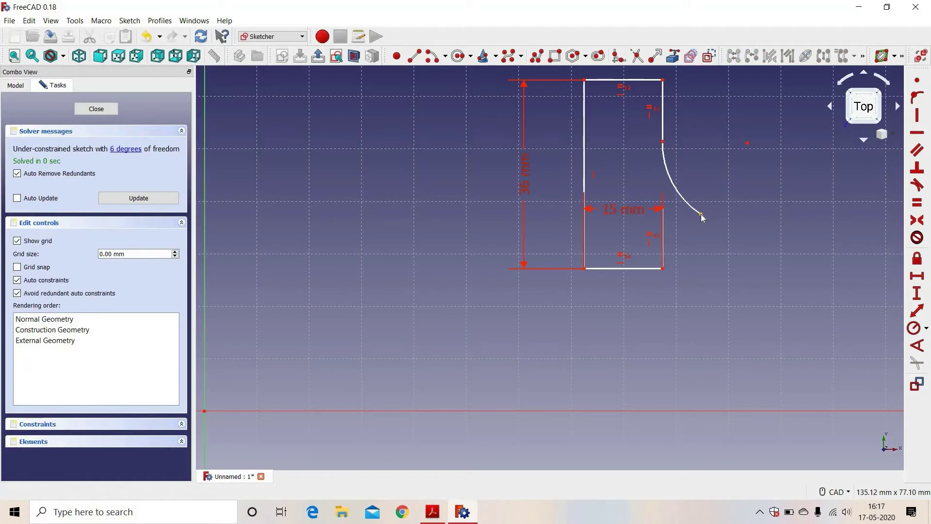
pyautogui.click(664, 209)
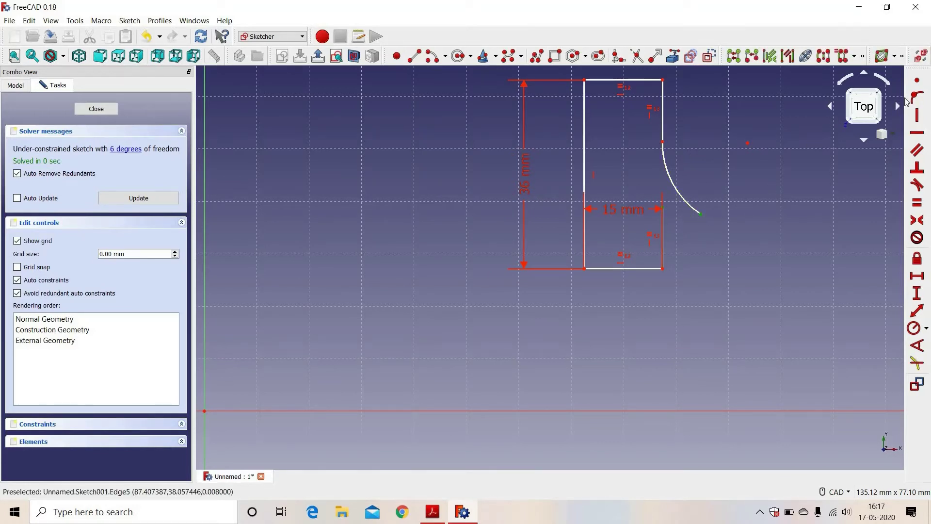
pyautogui.click(918, 81)
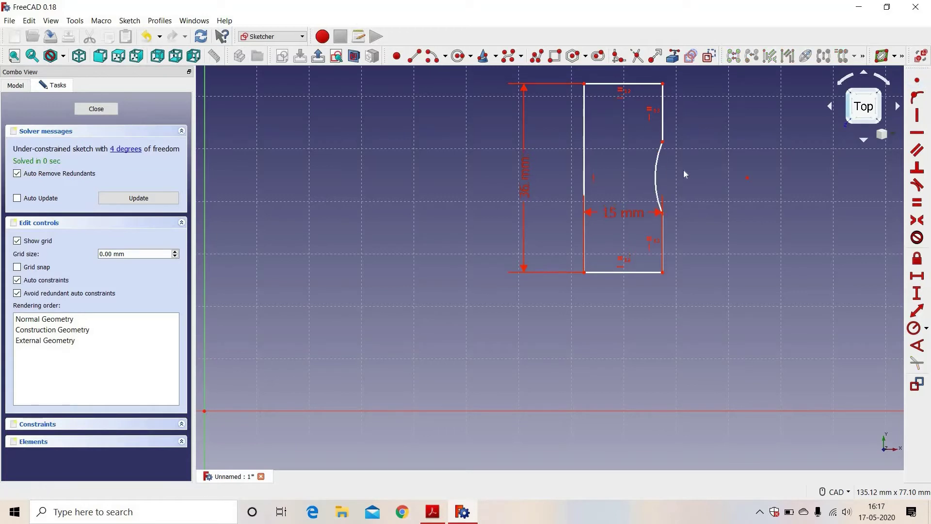
# Set the arc's radius to 13 mm.
pyautogui.click(657, 175)
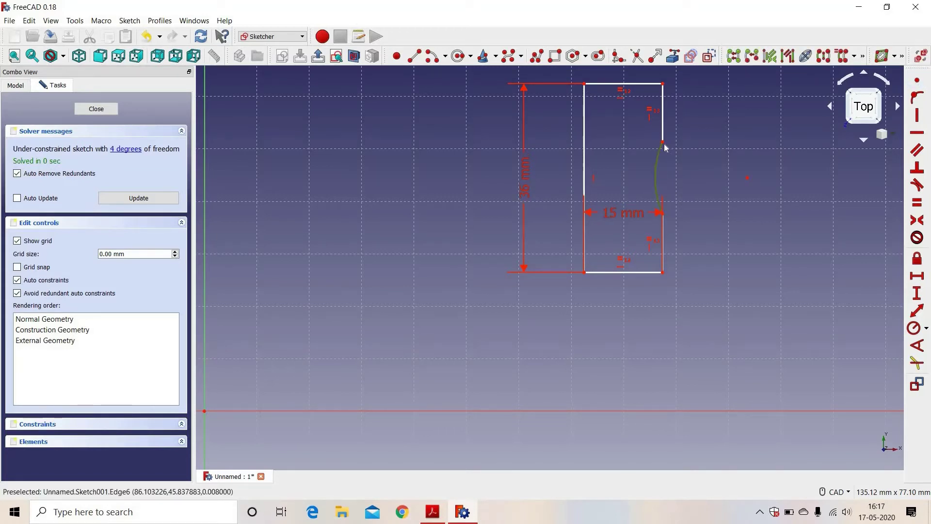
pyautogui.click(914, 327)
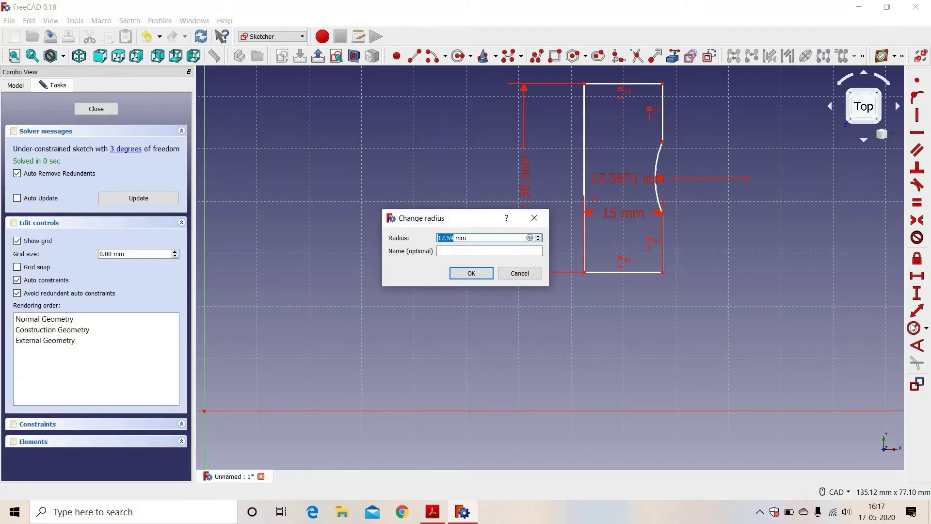
pyautogui.write('13')
pyautogui.press('Return')
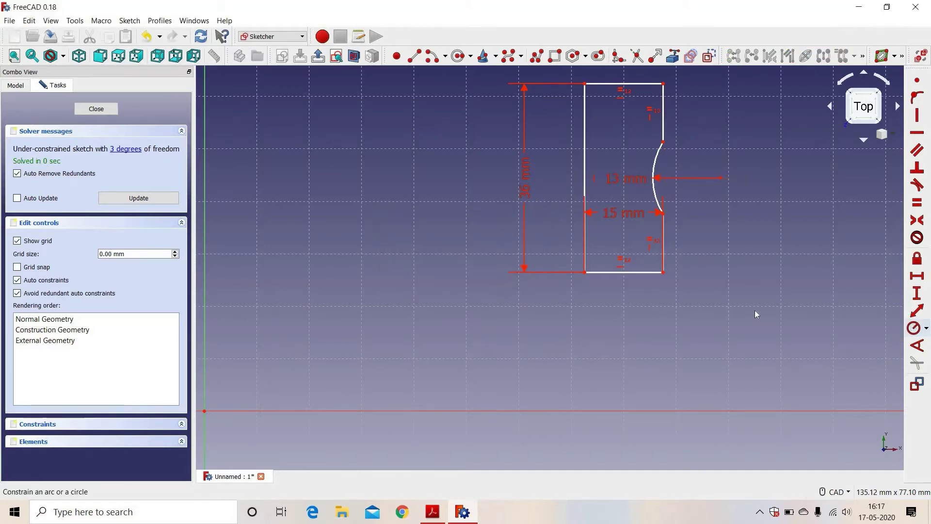
# Set the horizontal distances from the origin to 80 mm for the arc's centre and 60 mm for the long edge's lower corner.
pyautogui.scroll(-2, 753, 316)
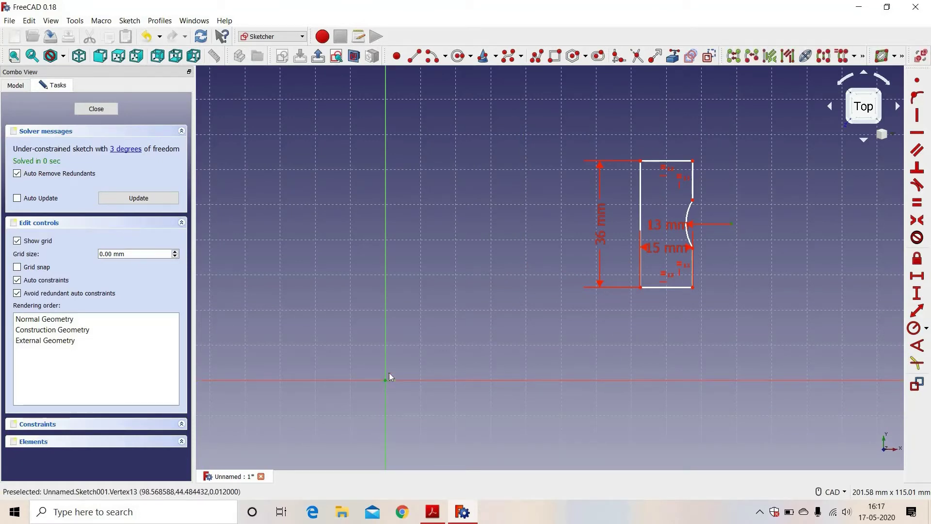
pyautogui.click(916, 276)
pyautogui.write('80')
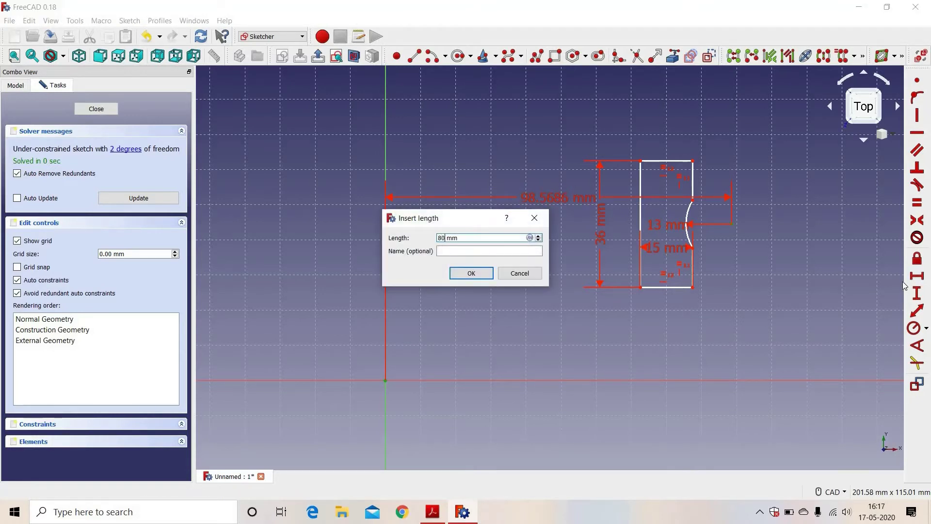
pyautogui.press('Return')
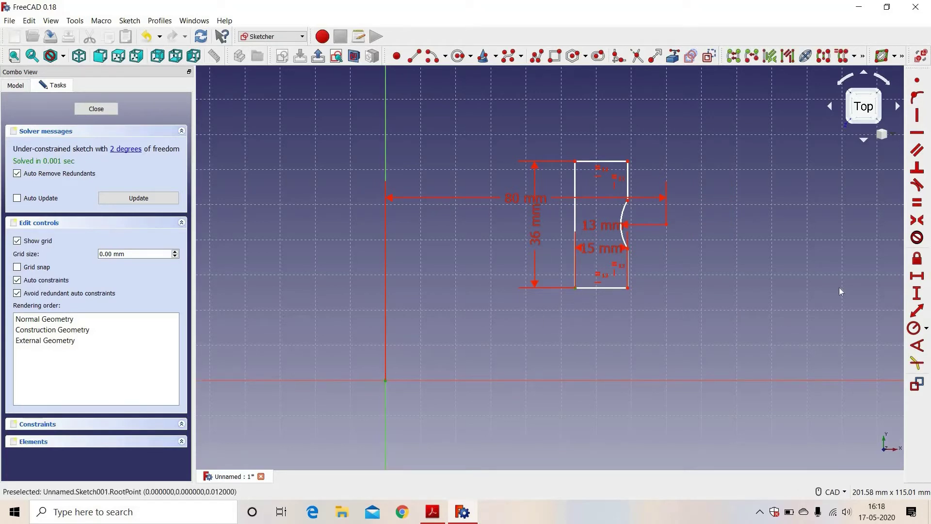
pyautogui.click(915, 276)
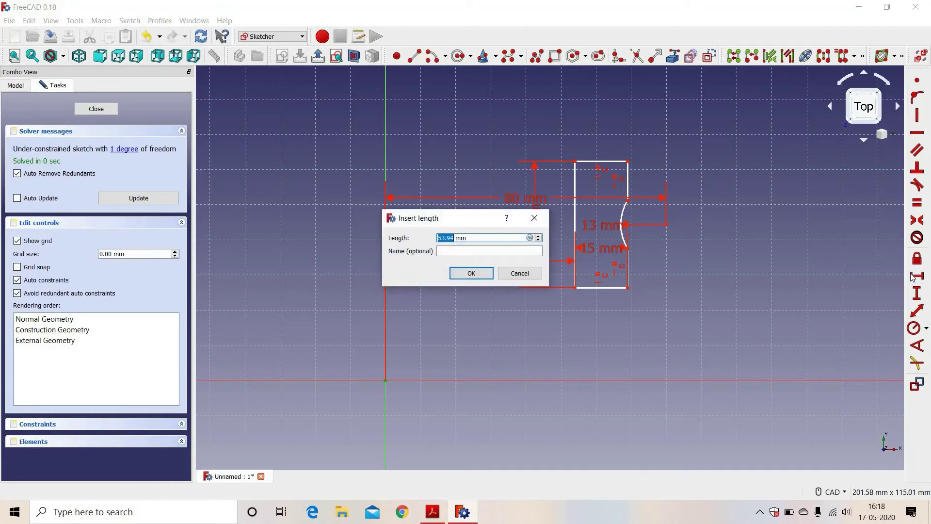
pyautogui.write('60')
pyautogui.press('Return')
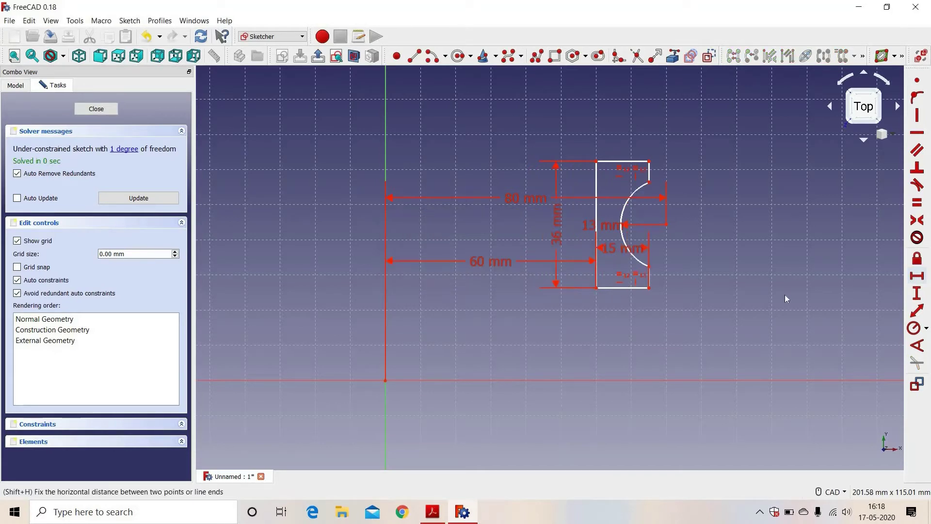
# Constrain the profile's lower outer corner onto the horizontal axis and update the sketch.
pyautogui.click(650, 289)
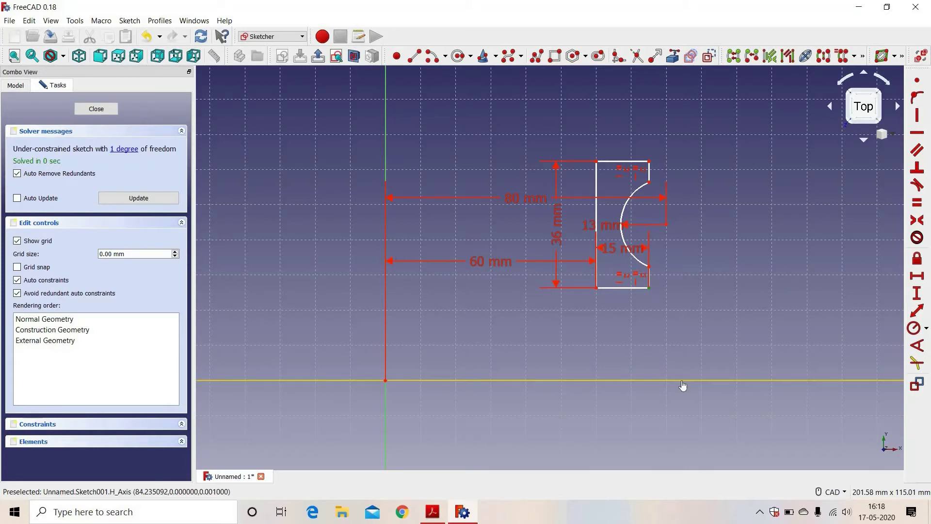
pyautogui.click(682, 382)
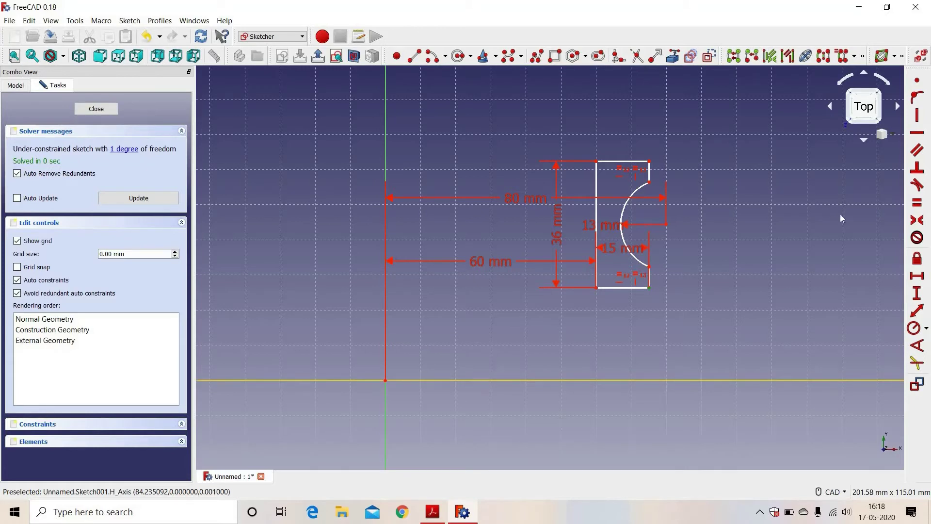
pyautogui.click(918, 99)
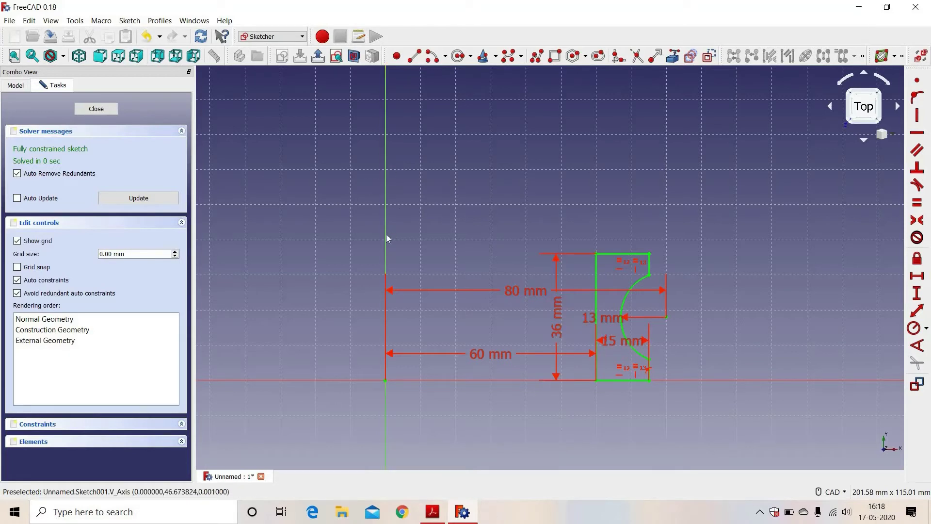
pyautogui.click(162, 197)
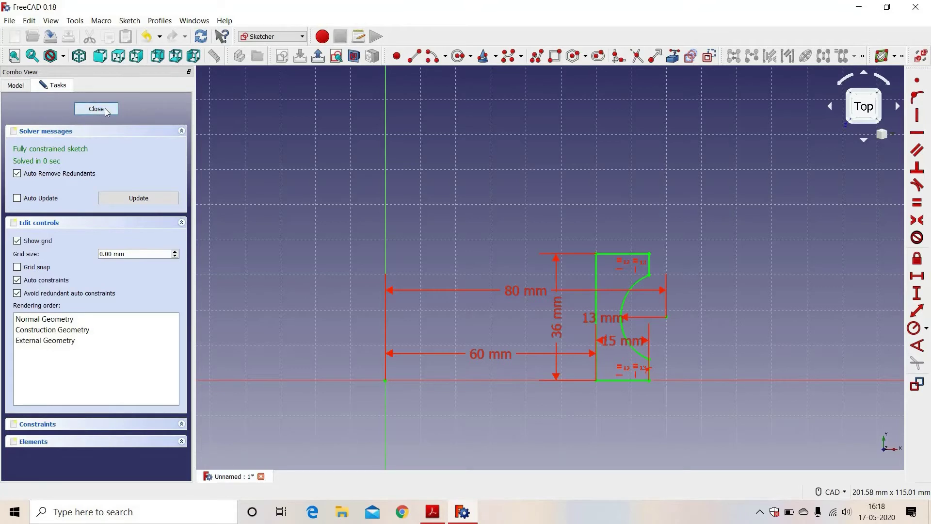
# Finish the inner ring's sketch and revolve it 360° about the vertical sketch axis.
pyautogui.click(96, 109)
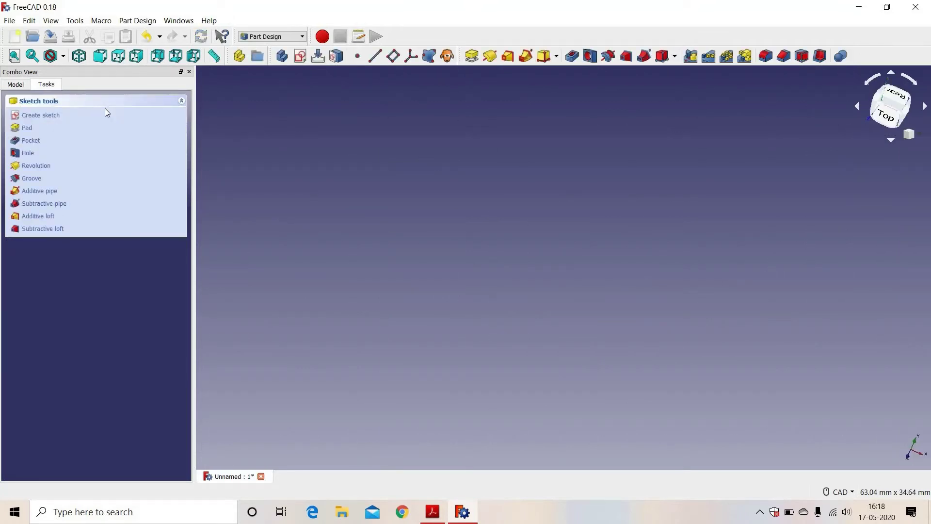
pyautogui.click(14, 56)
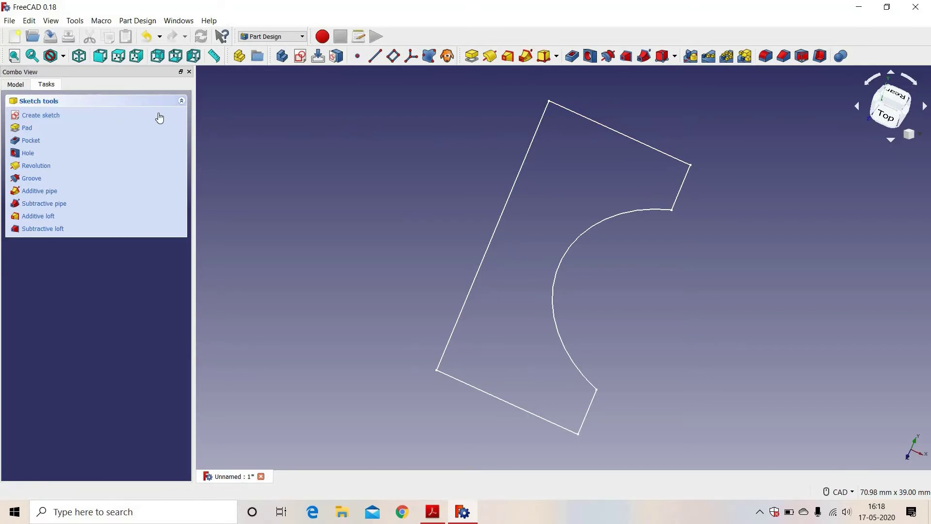
pyautogui.click(490, 55)
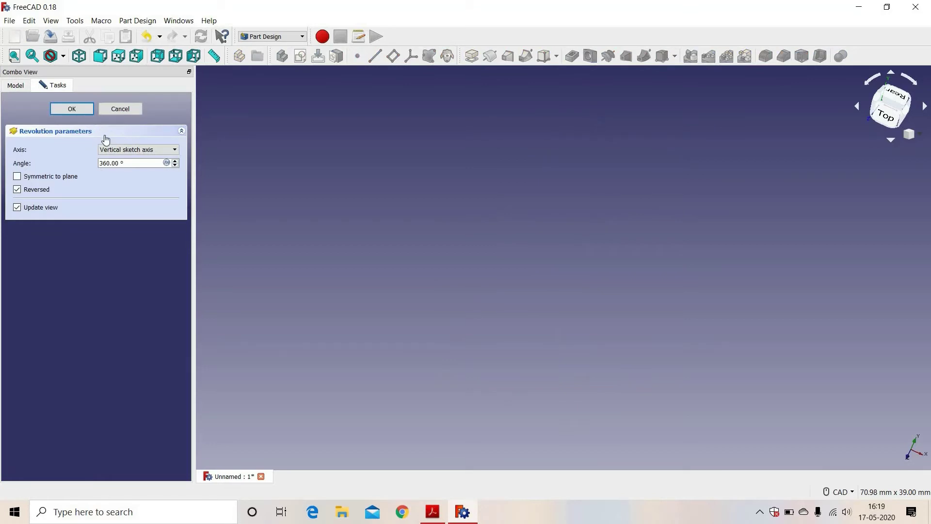
pyautogui.click(14, 57)
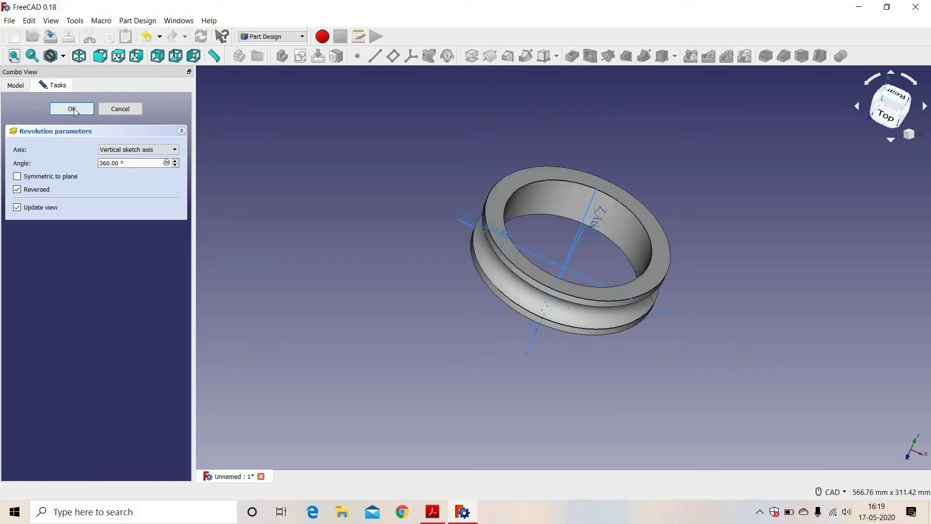
pyautogui.click(73, 110)
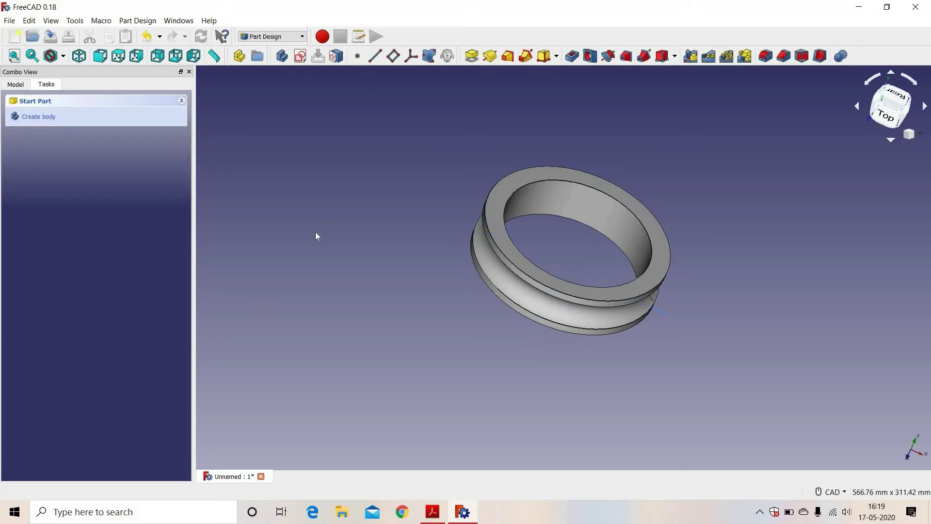
# Switch to Gesture navigation to inspect both rings, and consult the "Creating Ball of Bearing" page of the PDF in Adobe Acrobat Reader.
pyautogui.click(832, 492)
pyautogui.moveTo(662, 279)
pyautogui.mouseDown()
pyautogui.moveTo(653, 177)
pyautogui.moveTo(661, 322)
pyautogui.moveTo(659, 247)
pyautogui.moveTo(669, 291)
pyautogui.mouseUp()
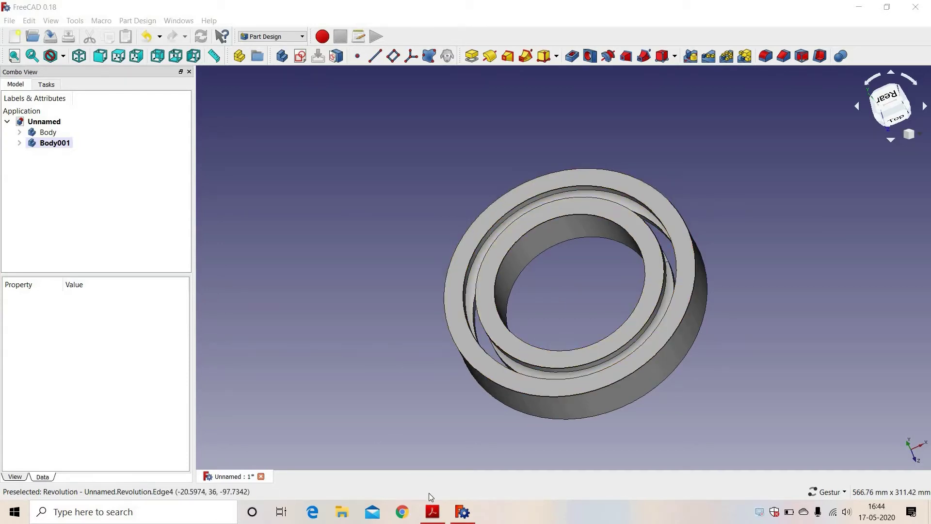
pyautogui.click(433, 513)
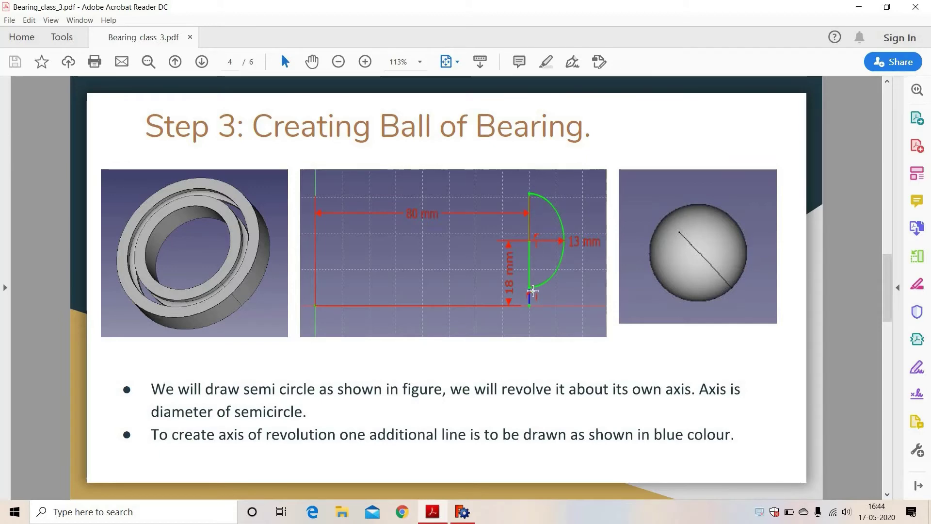
pyautogui.click(462, 512)
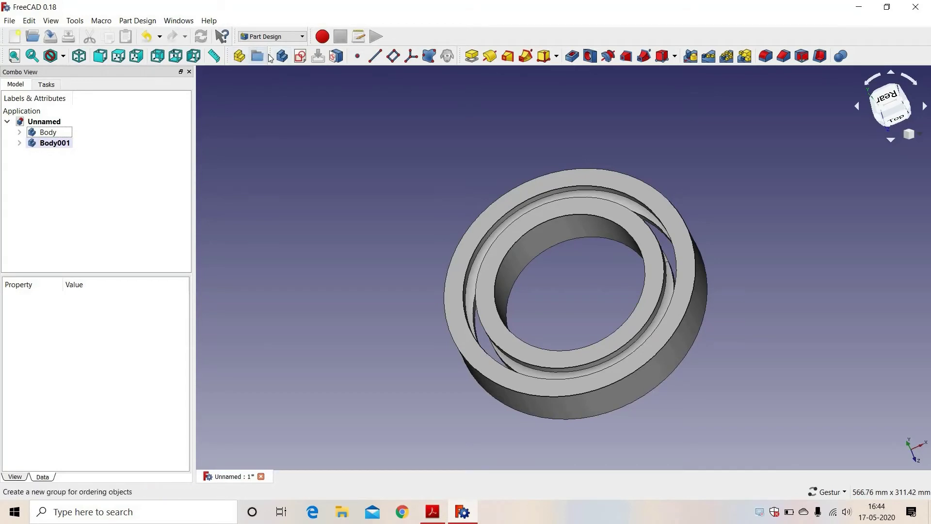
# Create a new body for the ball and start a sketch on its XY plane.
pyautogui.click(47, 85)
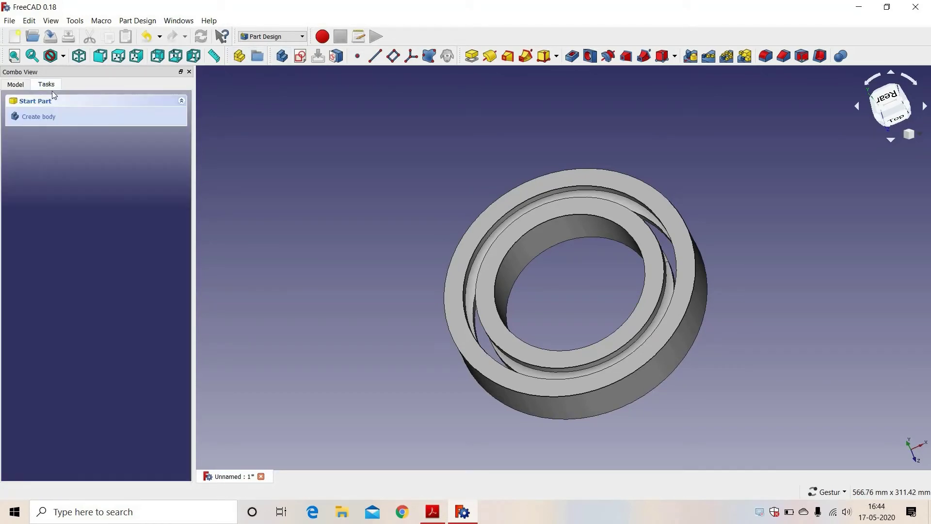
pyautogui.click(46, 119)
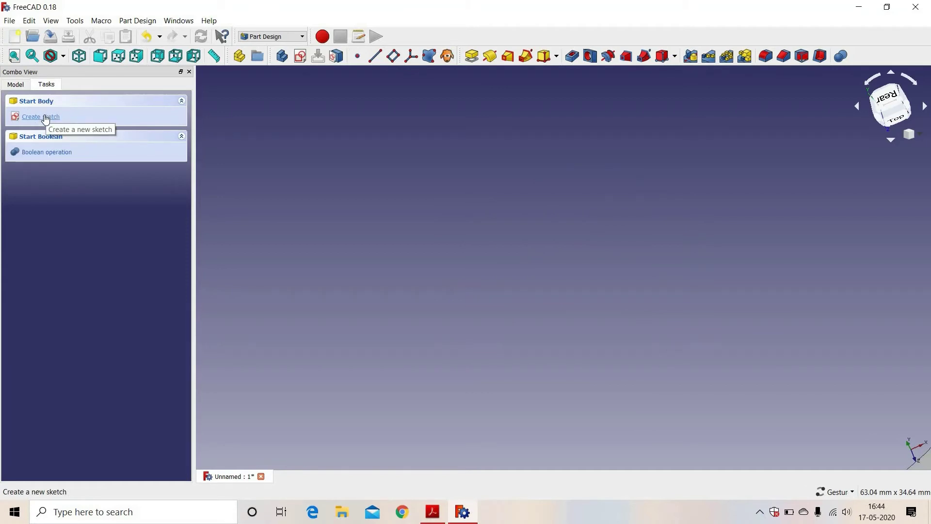
pyautogui.click(46, 117)
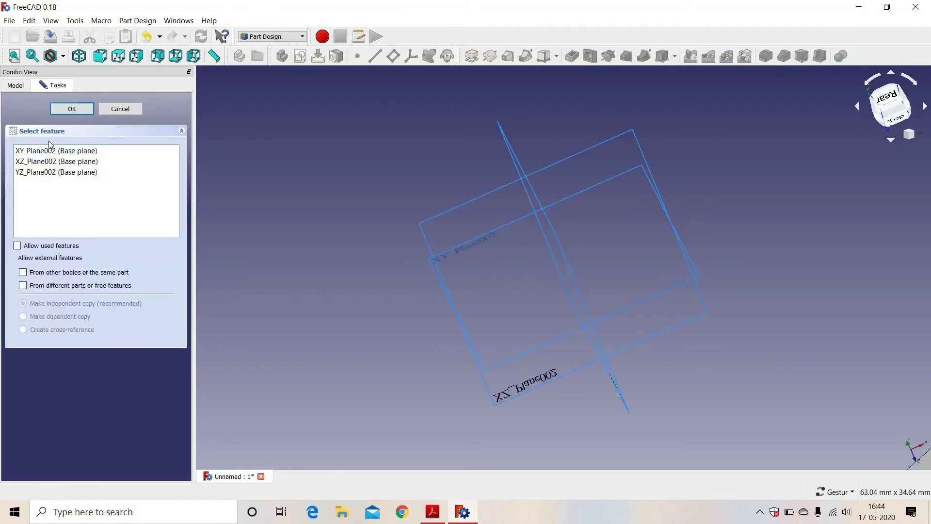
pyautogui.click(53, 150)
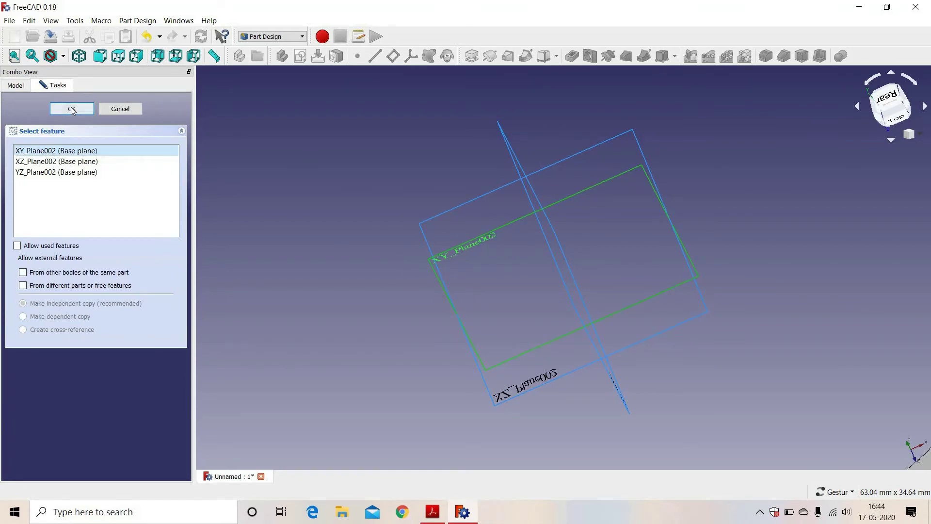
pyautogui.click(72, 109)
pyautogui.scroll(-8, 454, 150)
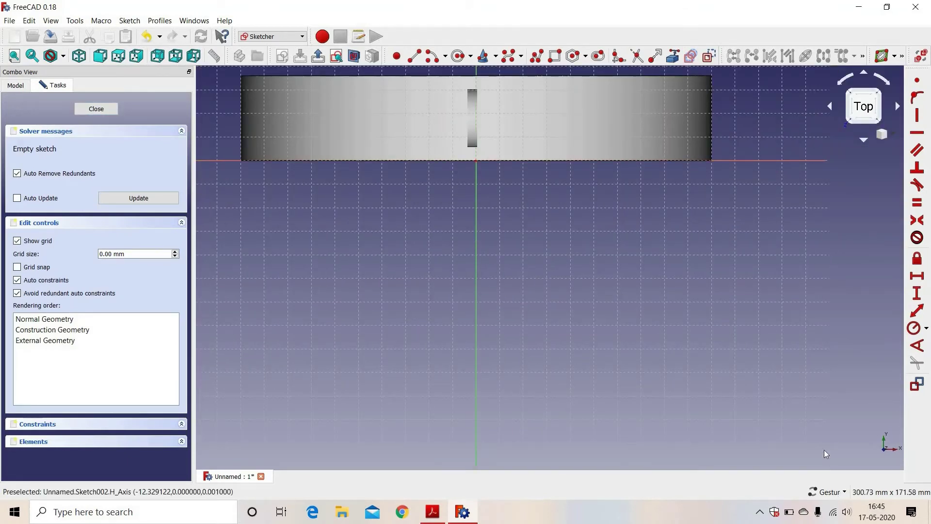
# Change the navigation style to CAD.
pyautogui.click(827, 491)
pyautogui.click(832, 402)
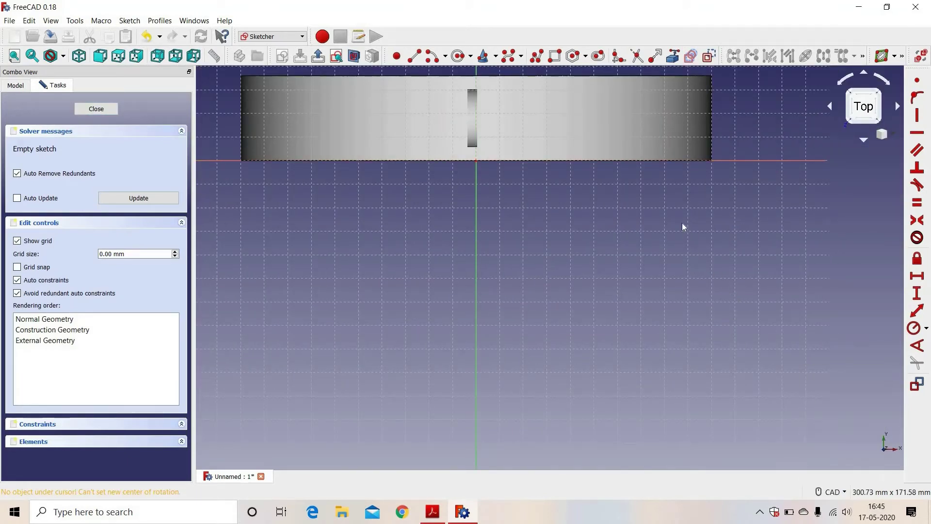
pyautogui.moveTo(496, 73); pyautogui.dragTo(487, 203, button='middle')
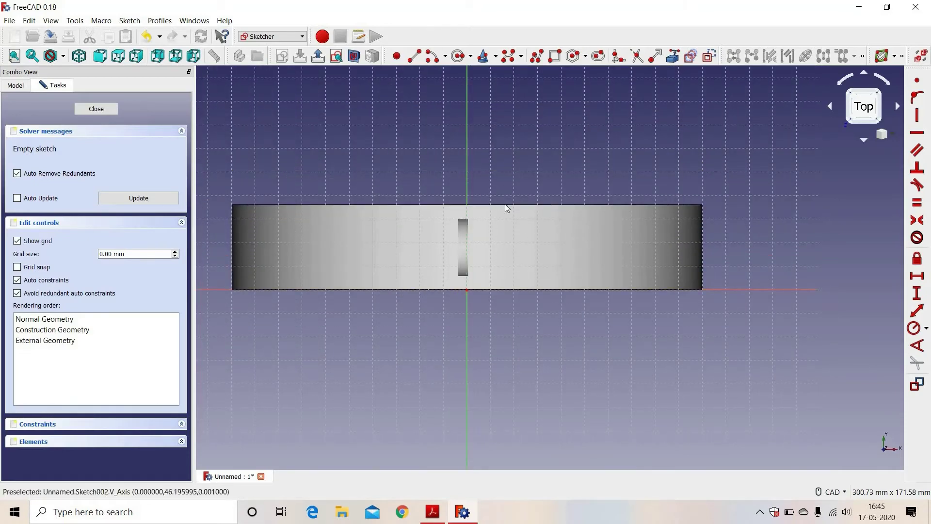
# Hide the two ring bodies, Body and Body001, so that only the ball's sketch remains in view.
pyautogui.click(14, 85)
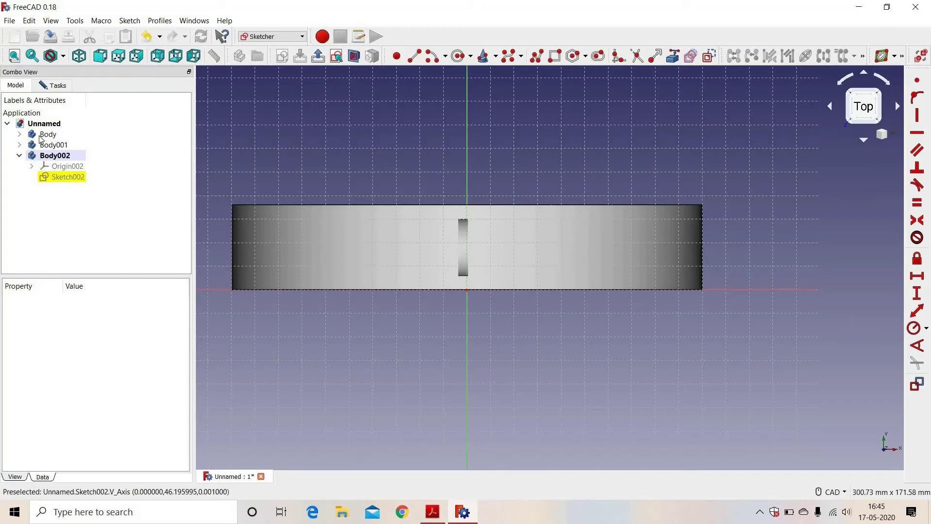
pyautogui.click(44, 136)
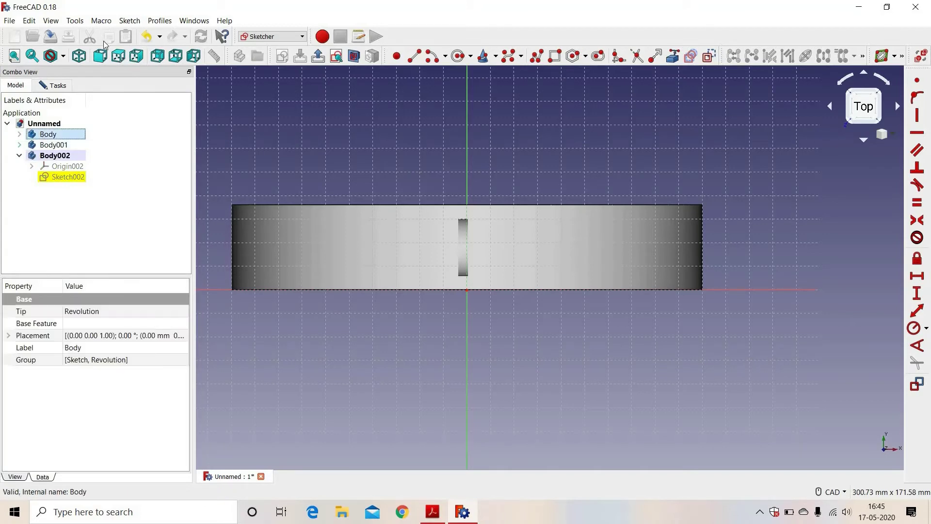
pyautogui.click(51, 21)
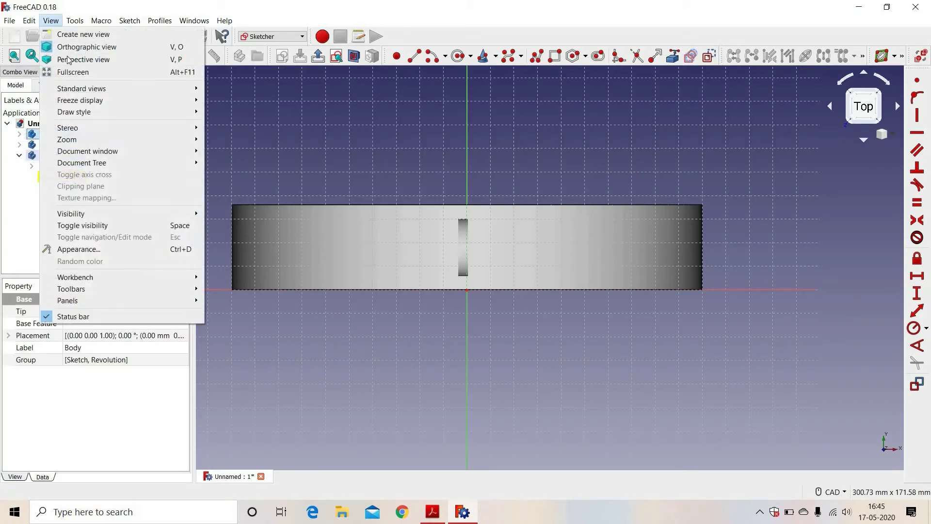
pyautogui.click(111, 226)
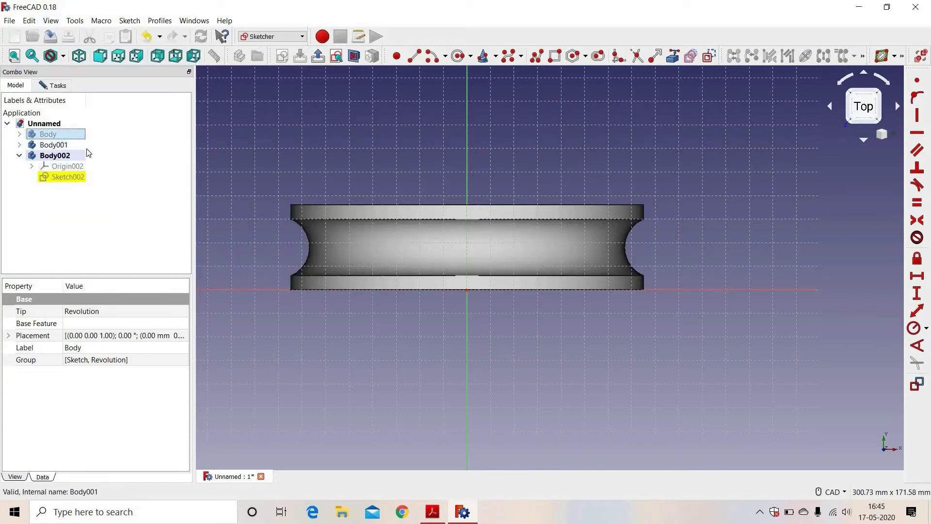
pyautogui.click(63, 146)
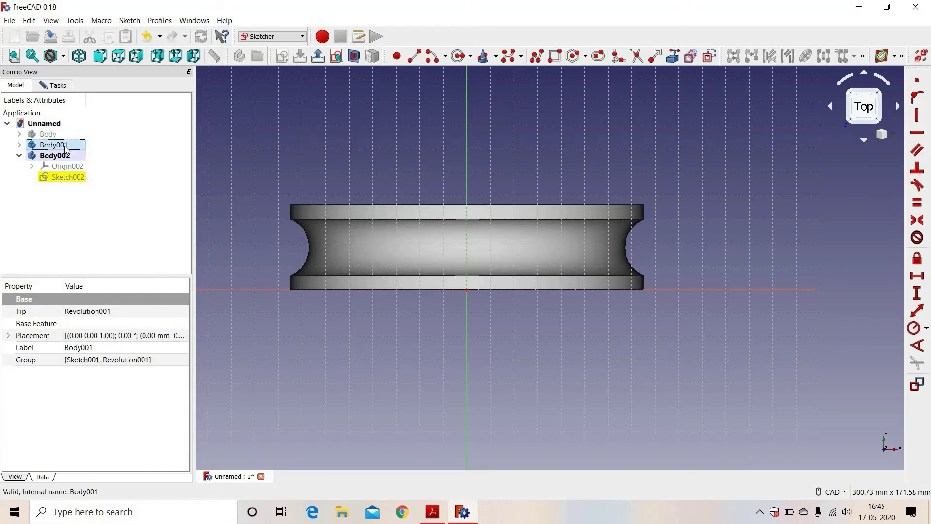
pyautogui.click(51, 21)
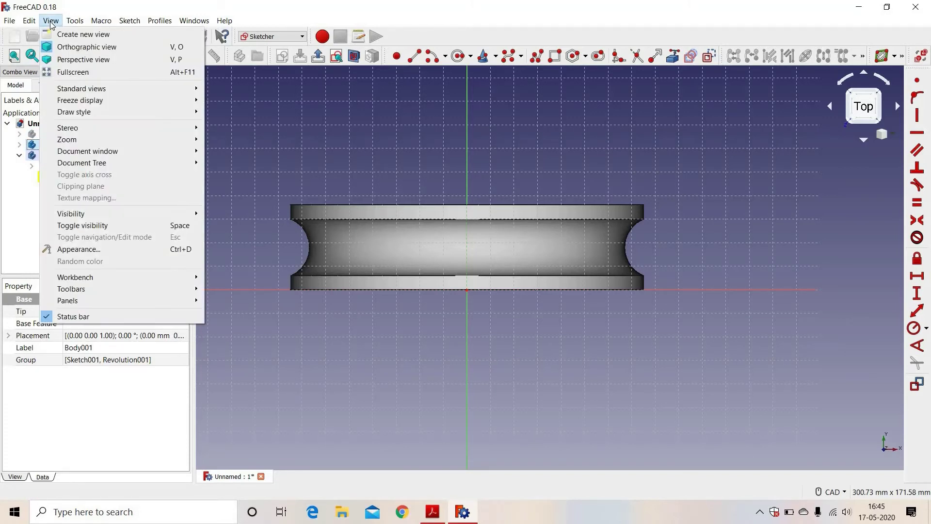
pyautogui.click(94, 226)
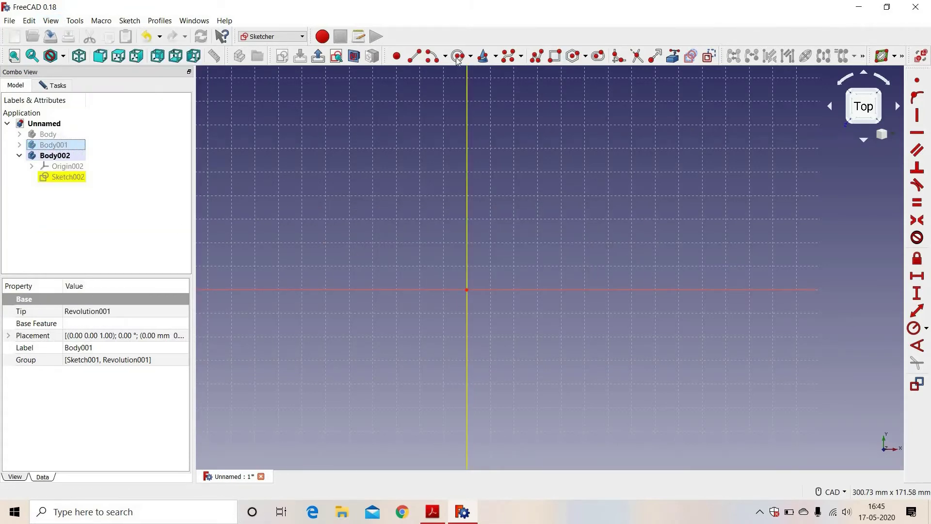
# Sketch a semicircular arc bulging away from the vertical axis, centred about 66 mm across and 57 mm above the origin.
pyautogui.click(430, 55)
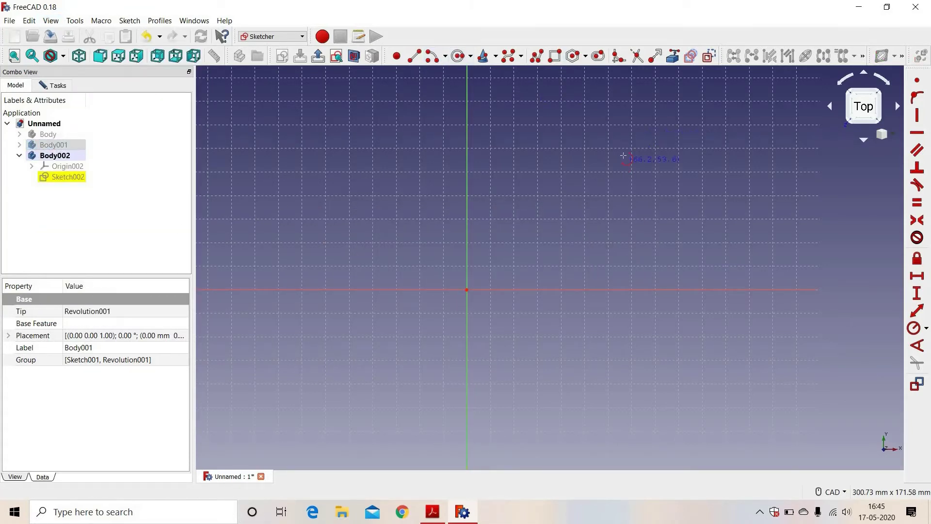
pyautogui.click(623, 155)
pyautogui.click(622, 100)
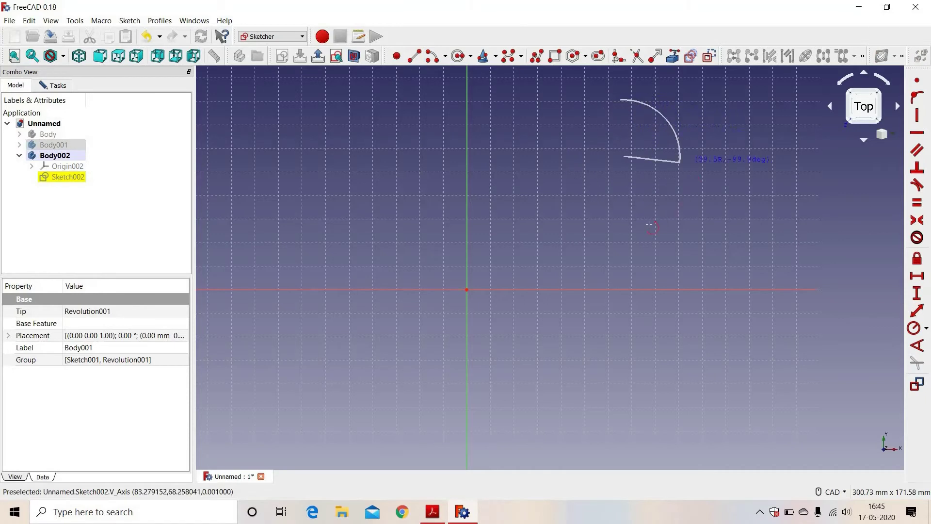
pyautogui.click(694, 223)
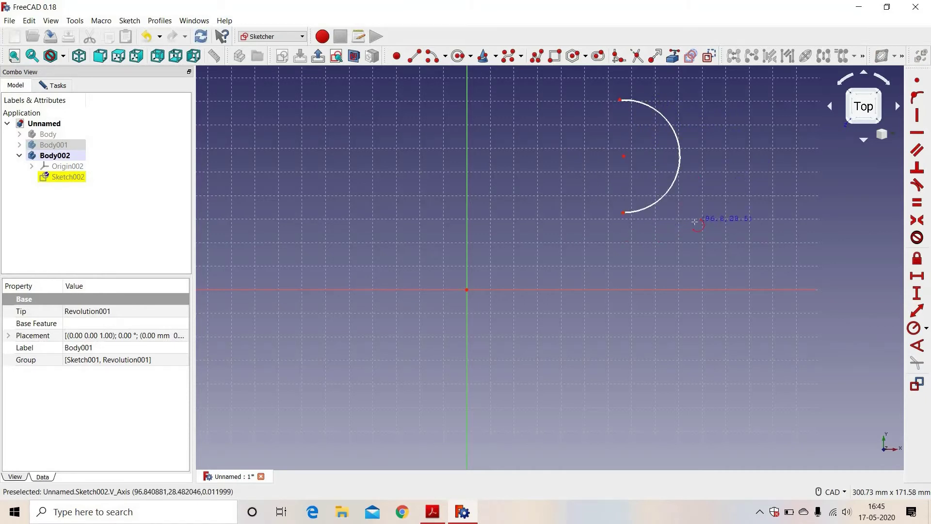
pyautogui.rightClick(696, 226)
# Sketch a line about 64 mm long between the vertical axis and the arc, and constrain it vertical.
pyautogui.click(420, 59)
pyautogui.click(550, 96)
pyautogui.click(548, 245)
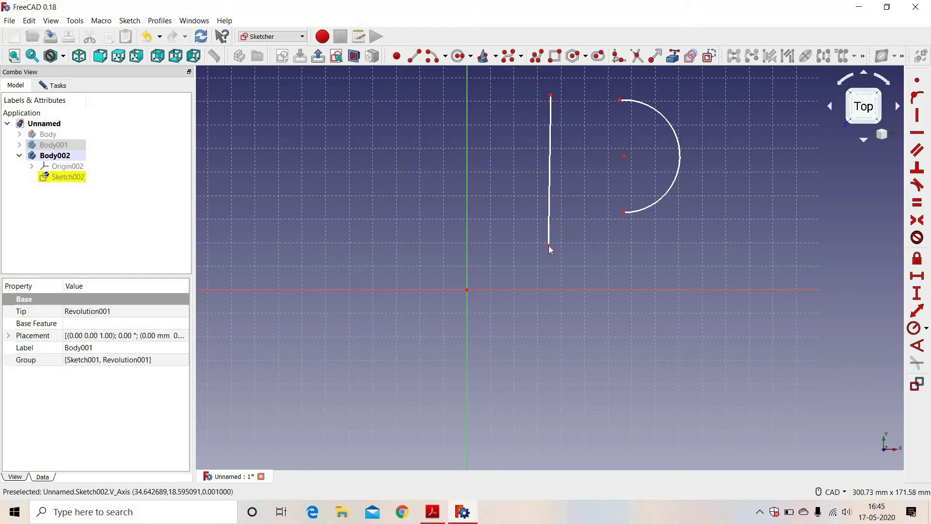
pyautogui.click(551, 196)
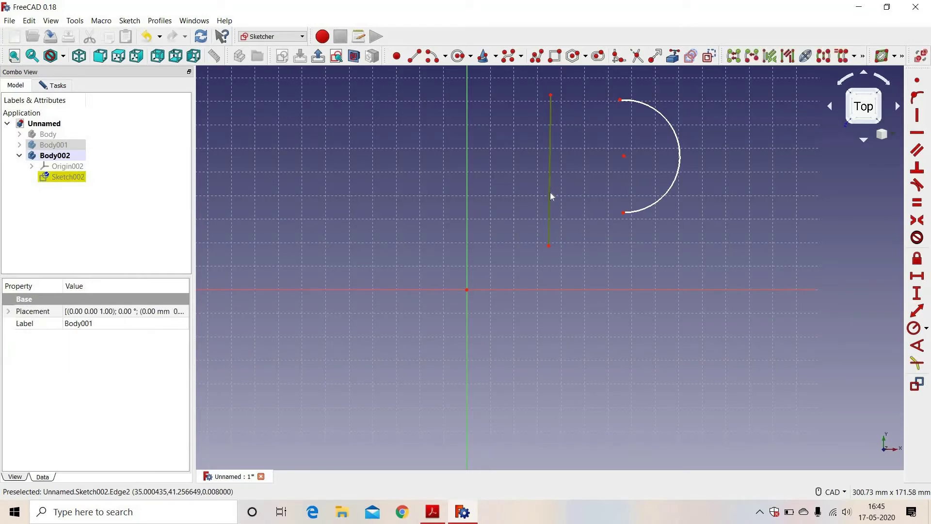
pyautogui.click(913, 118)
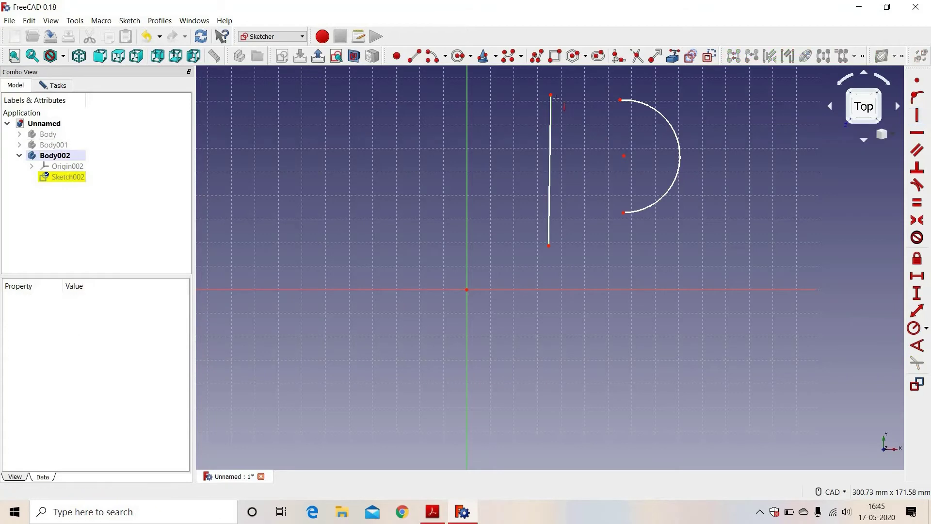
pyautogui.click(550, 156)
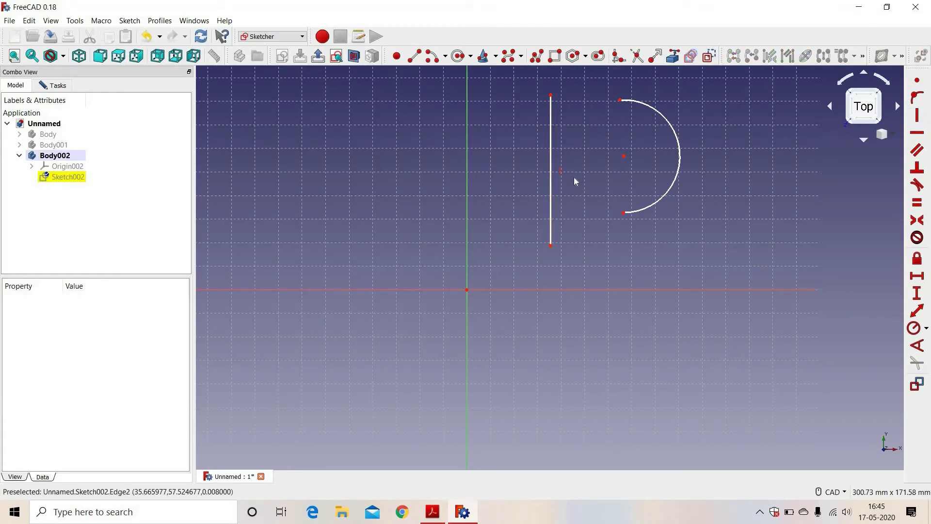
# Close the profile by making both line ends coincident with the arc's endpoints, and shift the line towards the vertical axis.
pyautogui.click(551, 96)
pyautogui.click(620, 100)
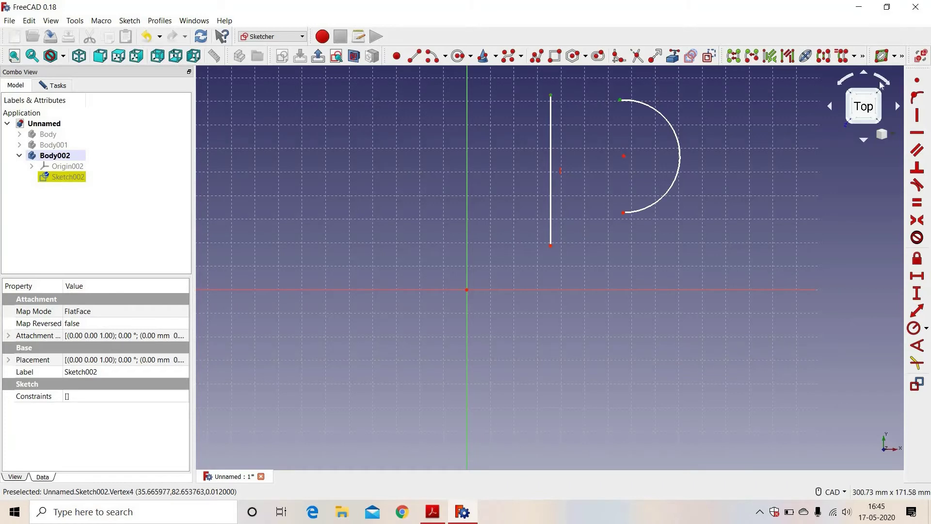
pyautogui.click(917, 80)
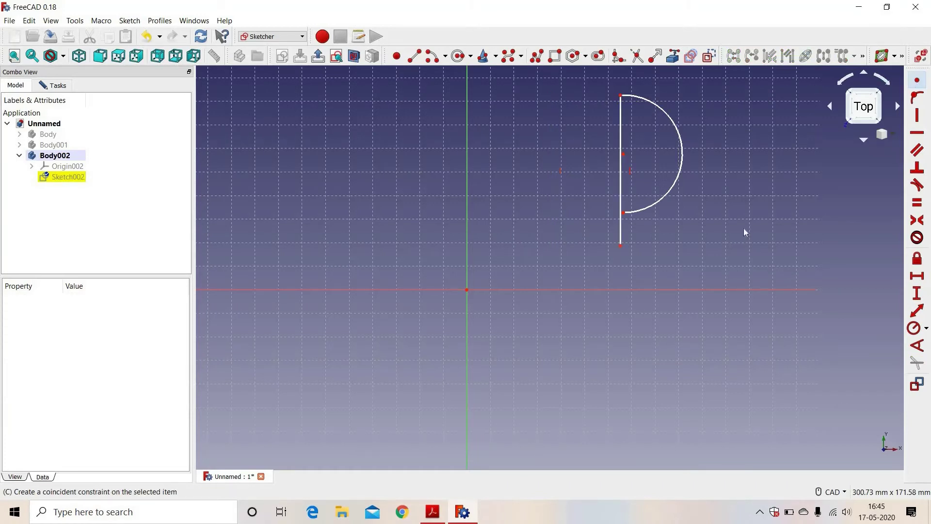
pyautogui.click(622, 246)
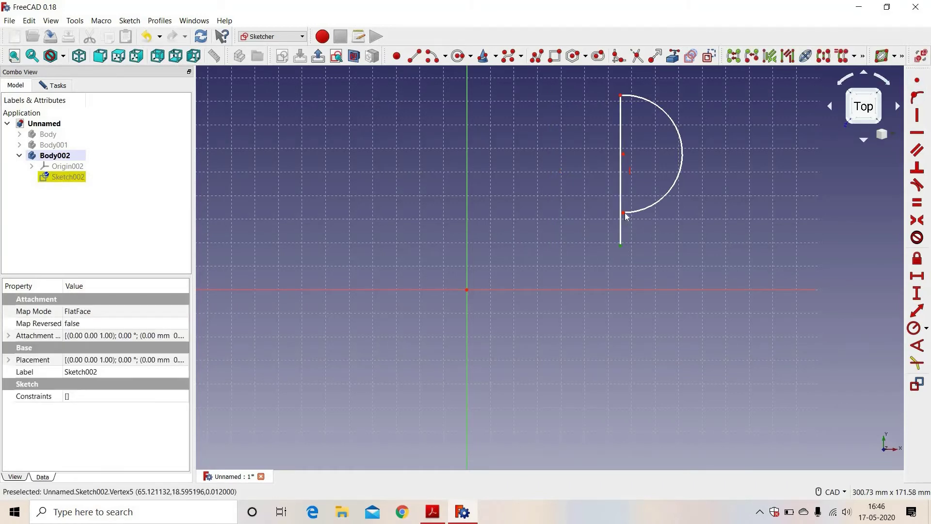
pyautogui.click(624, 214)
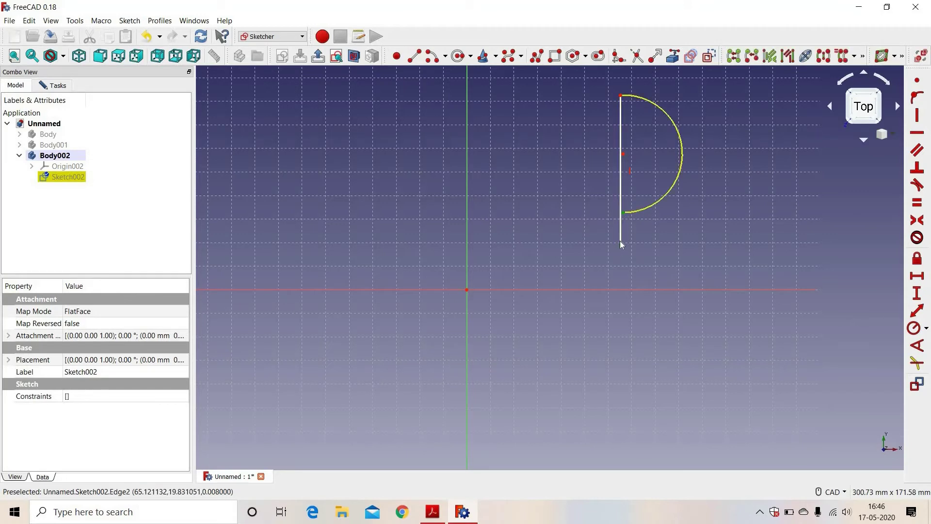
pyautogui.click(918, 81)
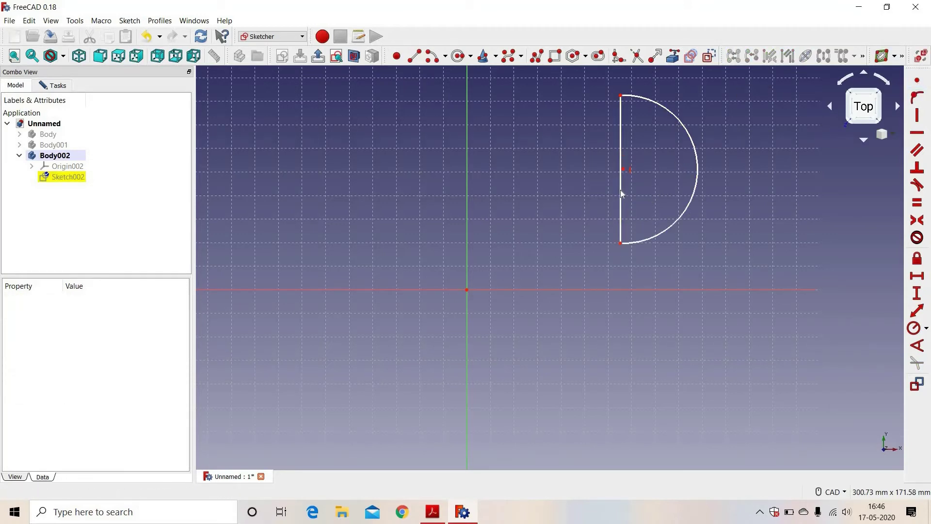
pyautogui.moveTo(621, 194); pyautogui.dragTo(580, 183)
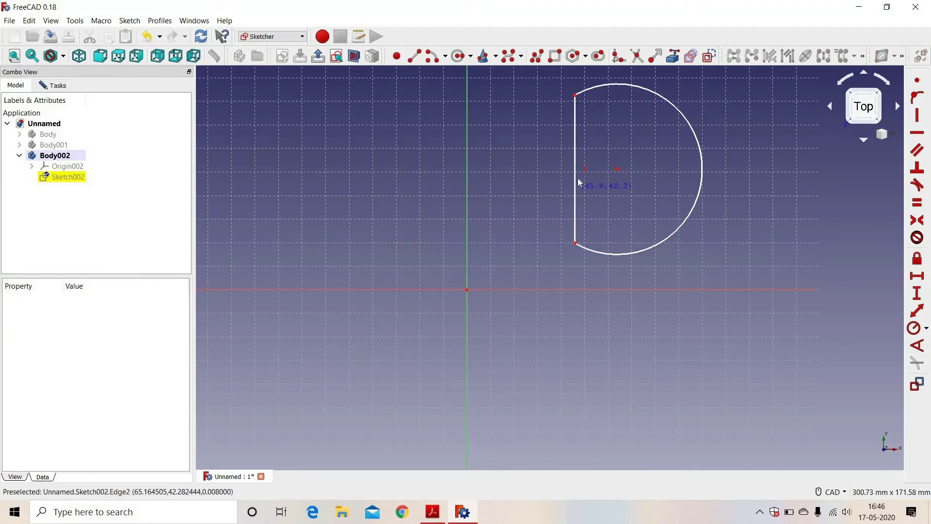
# Constrain the arc's centre point onto the vertical line so that the profile becomes a true semicircle.
pyautogui.click(618, 170)
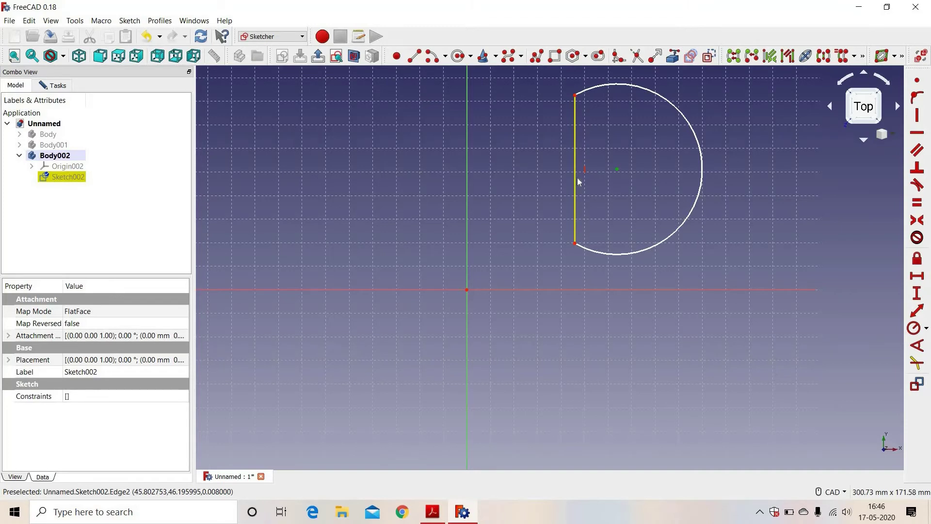
pyautogui.click(577, 180)
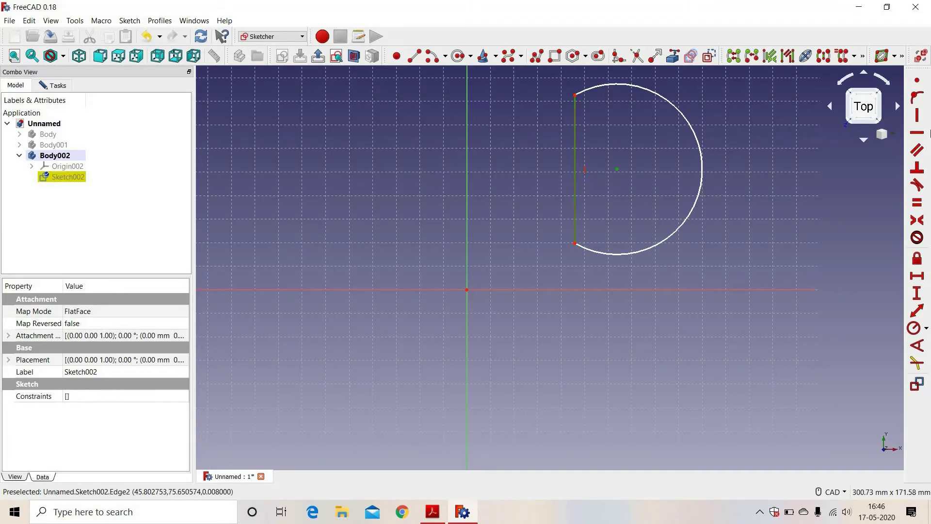
pyautogui.click(918, 101)
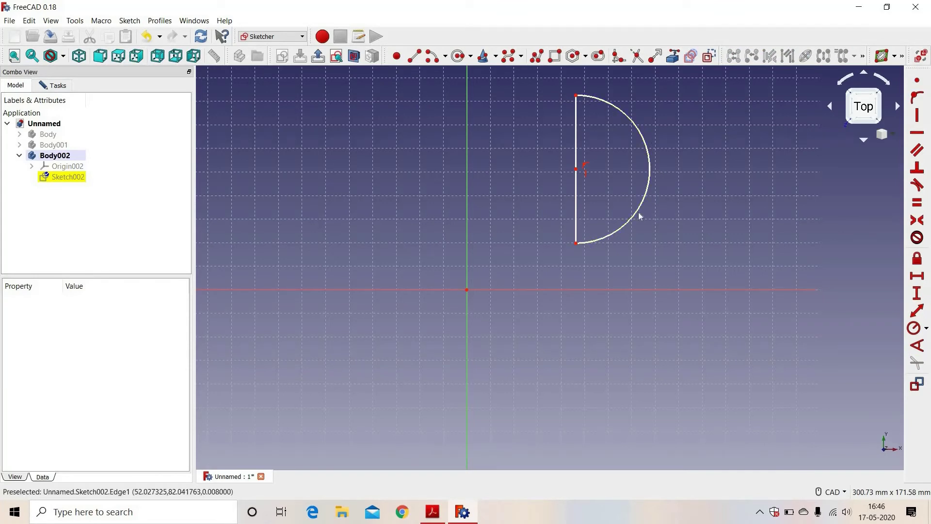
# Constrain the semicircular arc's radius to 13 mm.
pyautogui.click(649, 176)
pyautogui.click(914, 328)
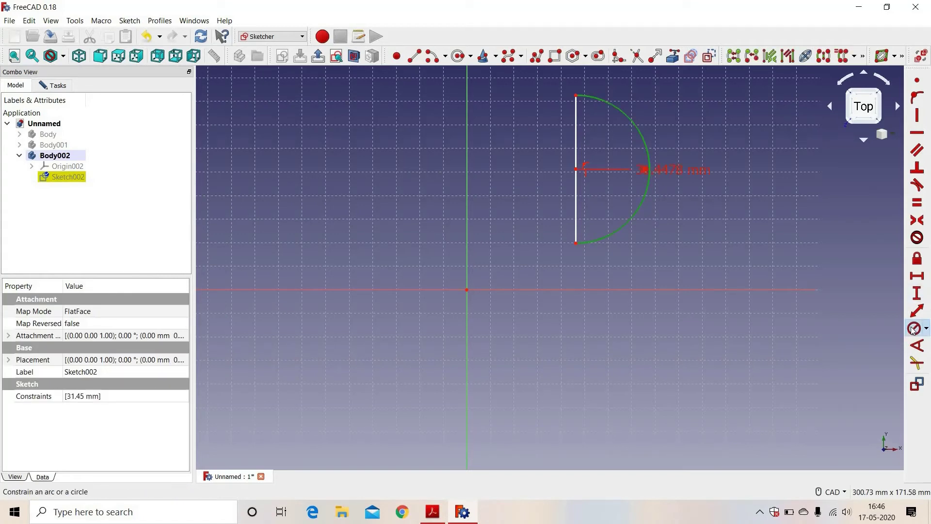
pyautogui.write('13')
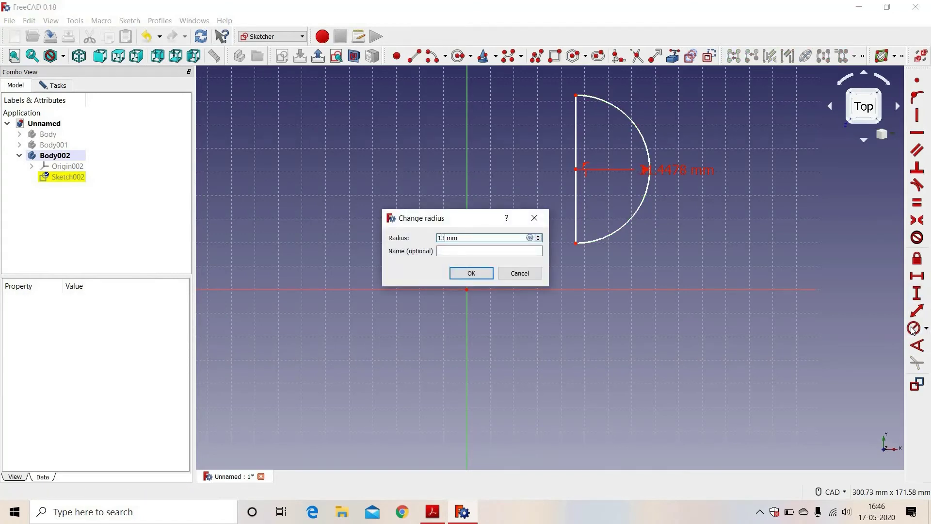
pyautogui.press('Return')
# Dimension the arc's centre 80 mm horizontally and 18 mm vertically from the origin.
pyautogui.scroll(3, 604, 208)
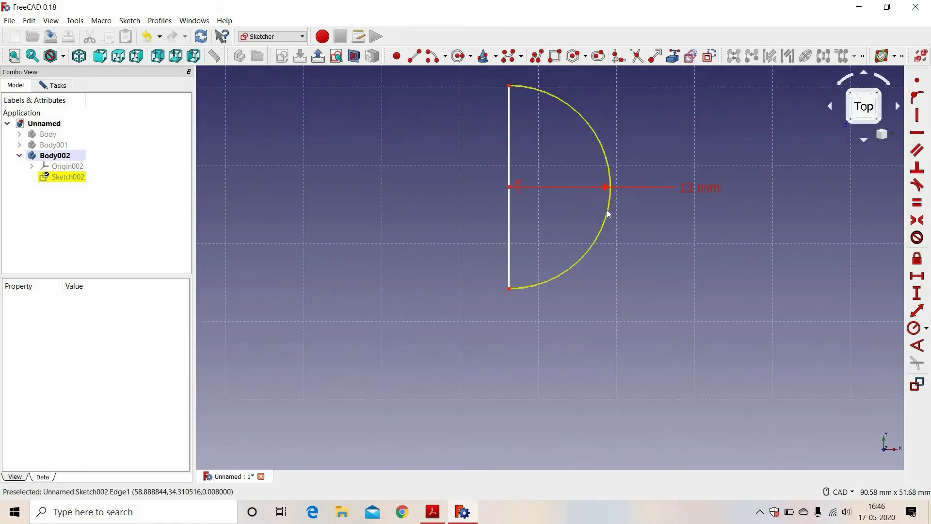
pyautogui.scroll(-1, 558, 247)
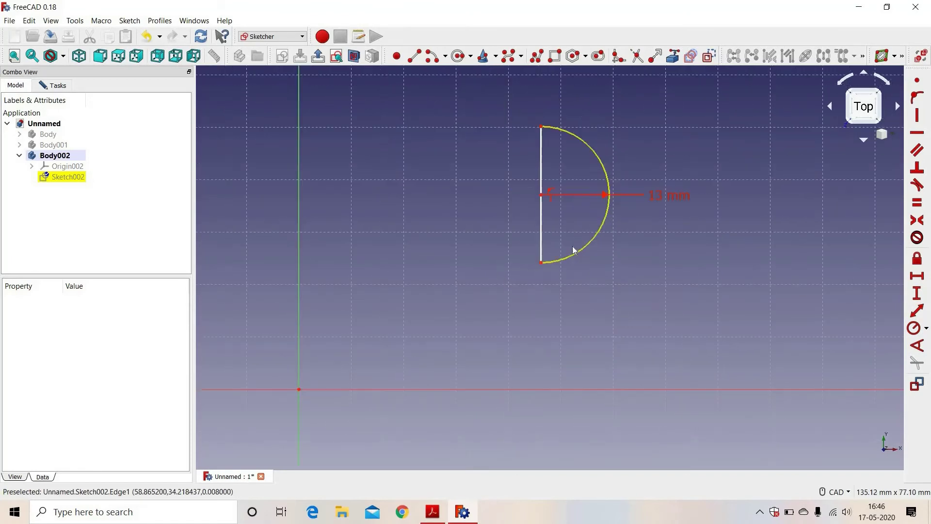
pyautogui.click(541, 195)
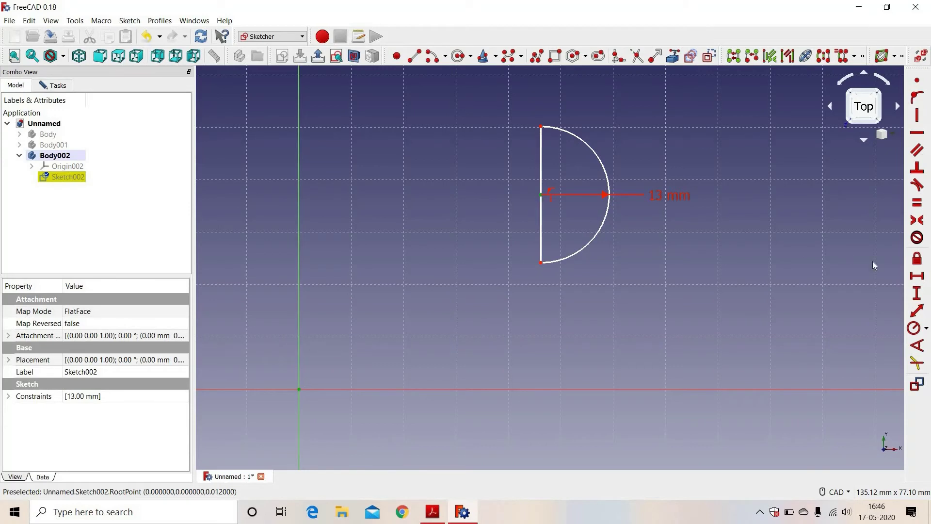
pyautogui.click(914, 276)
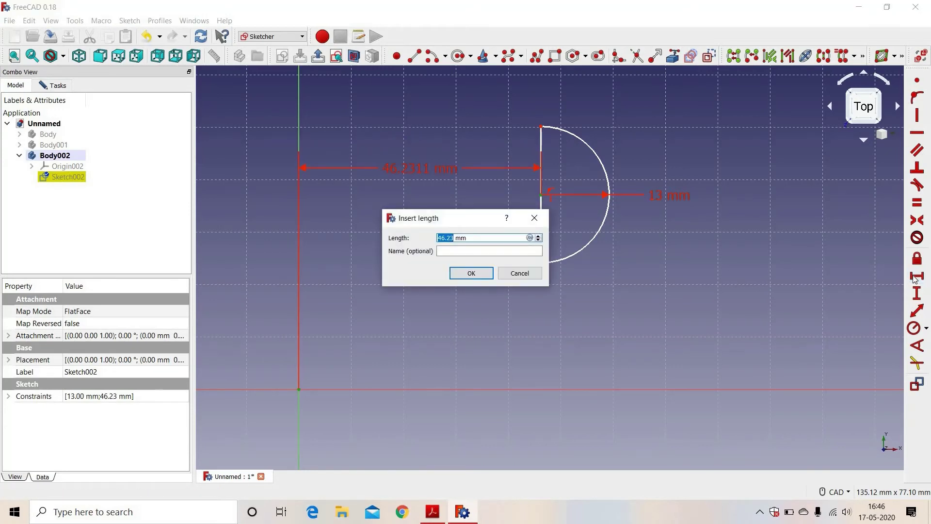
pyautogui.press('Return')
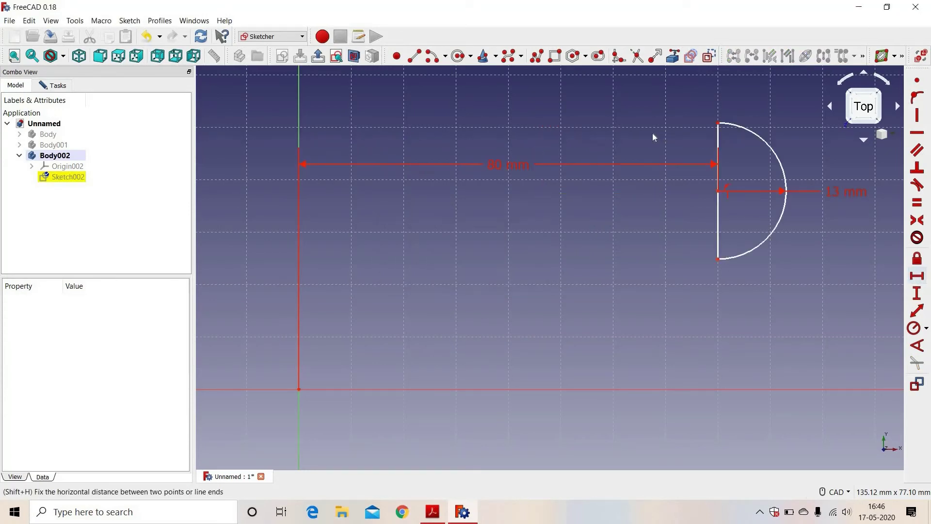
pyautogui.scroll(-2, 694, 179)
pyautogui.click(697, 176)
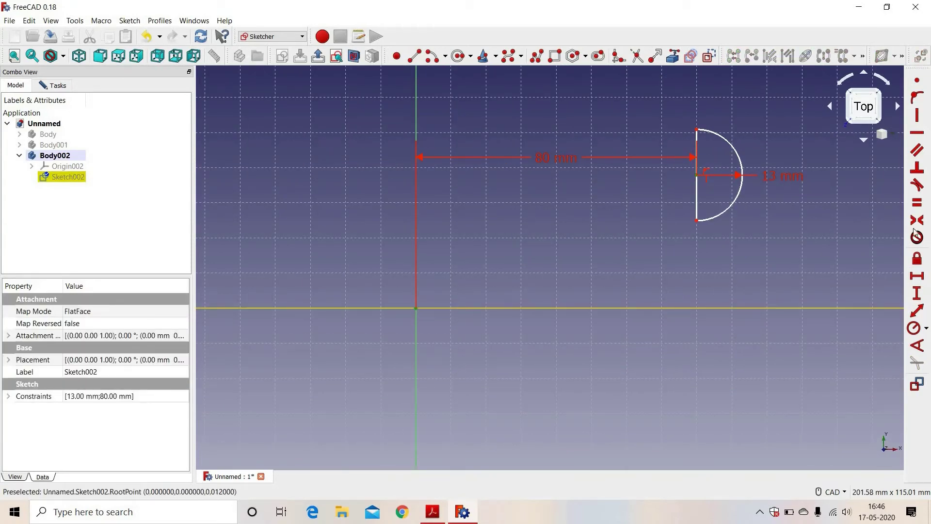
pyautogui.click(917, 293)
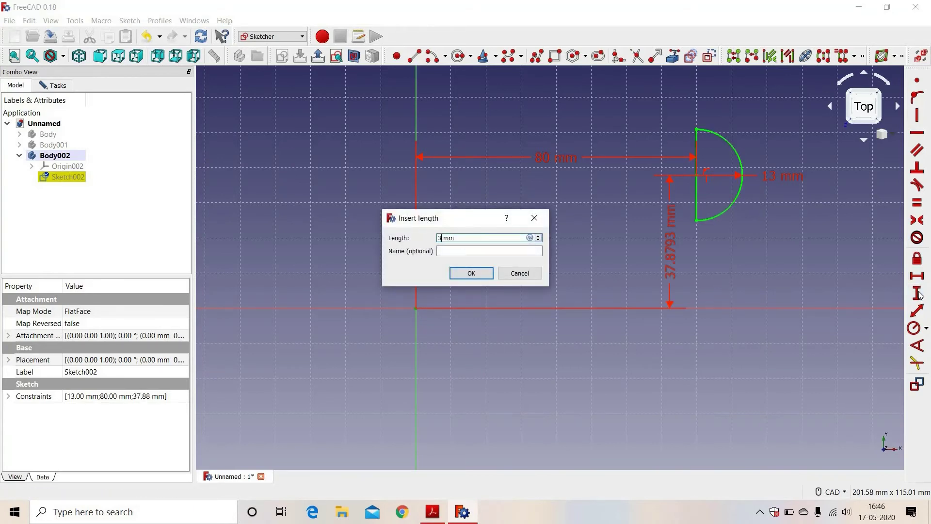
pyautogui.press('Return')
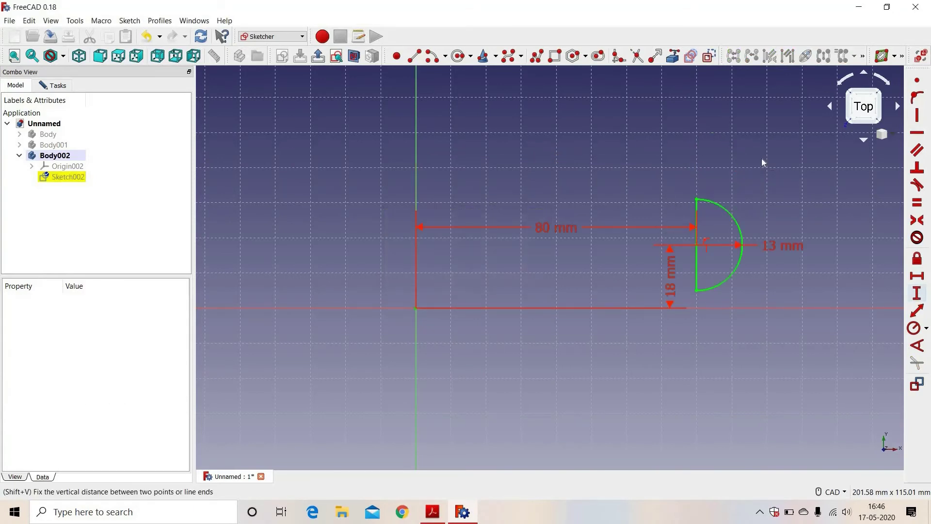
# Sketch a line about 12 mm long just below the semicircle, crossing the horizontal axis, and constrain it vertical.
pyautogui.scroll(2, 720, 187)
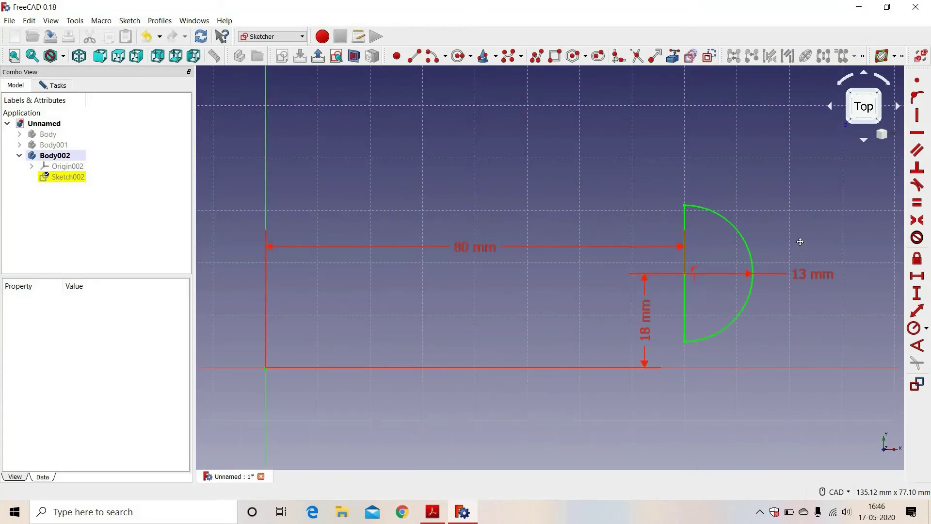
pyautogui.moveTo(800, 241); pyautogui.dragTo(677, 153, button='middle')
pyautogui.scroll(2, 665, 141)
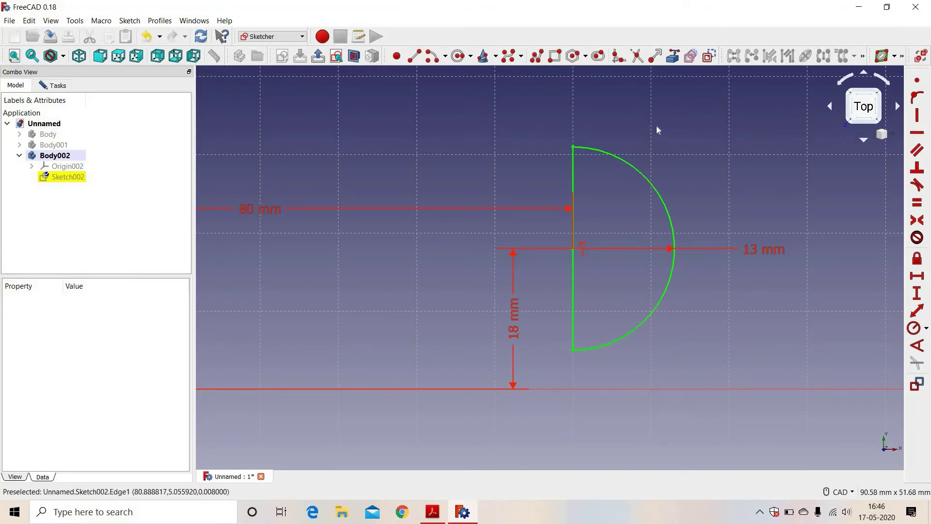
pyautogui.click(551, 347)
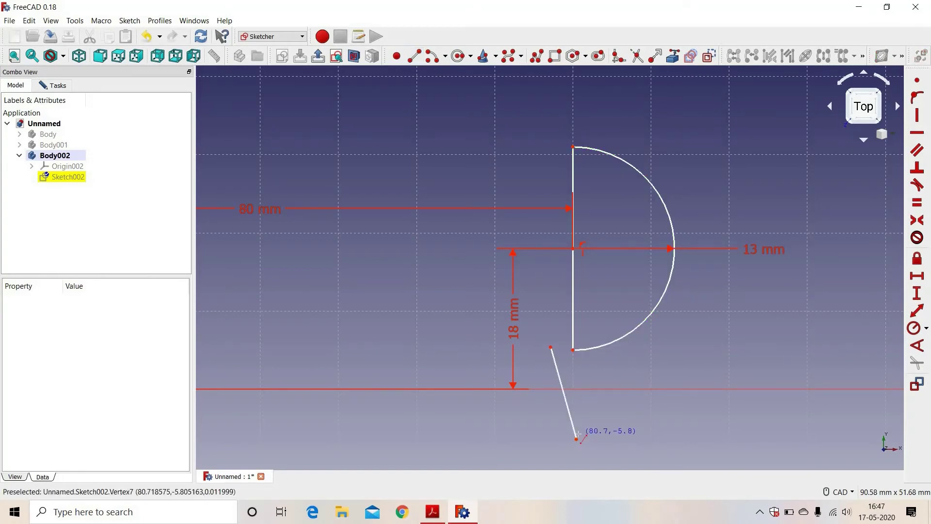
pyautogui.click(579, 435)
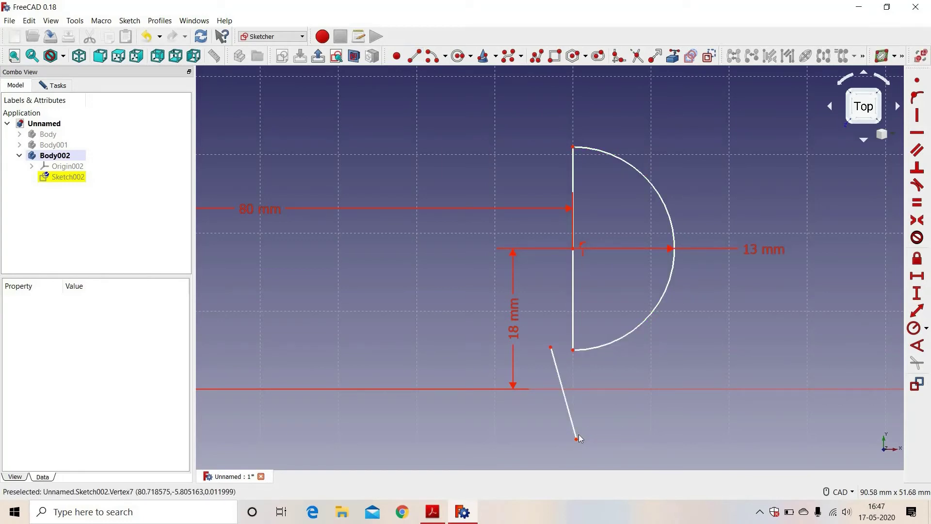
pyautogui.click(560, 378)
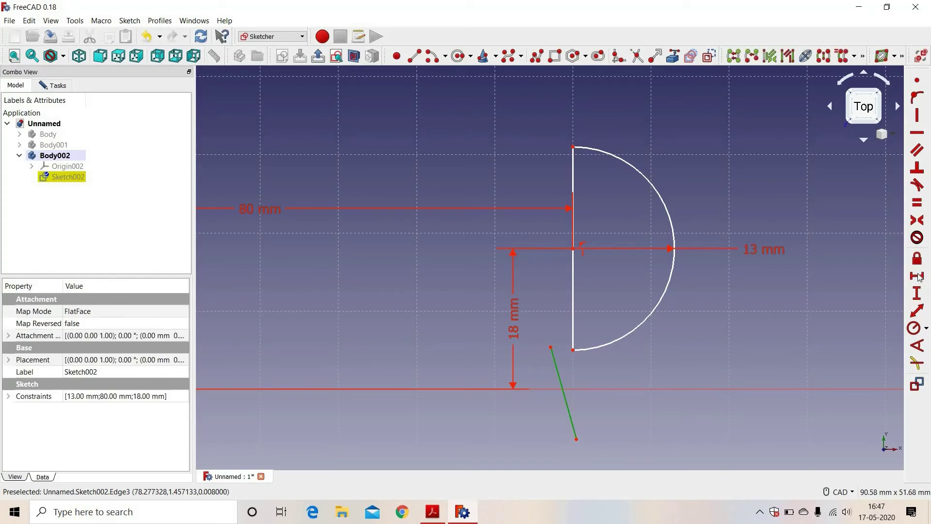
pyautogui.click(917, 116)
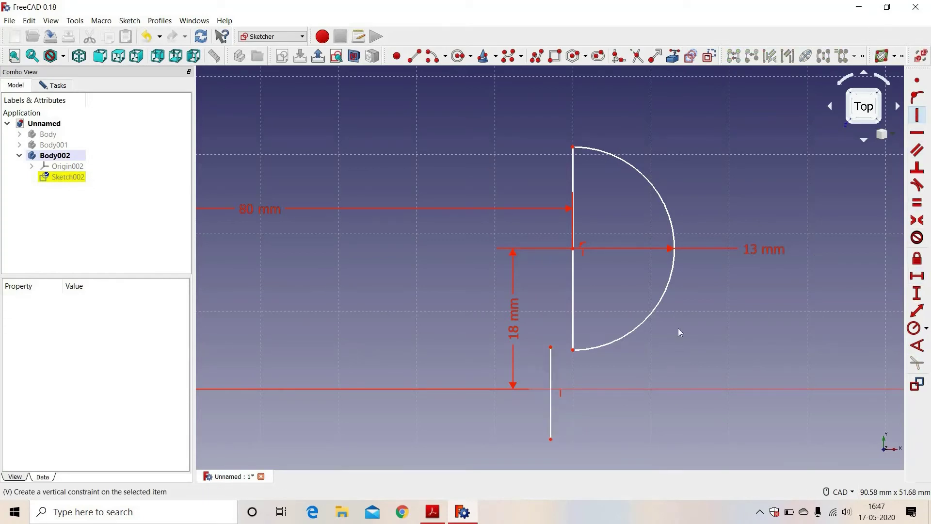
# Make the short line's upper end coincident with the semicircle's lower corner and constrain its lower end onto the horizontal axis.
pyautogui.click(574, 350)
pyautogui.click(551, 348)
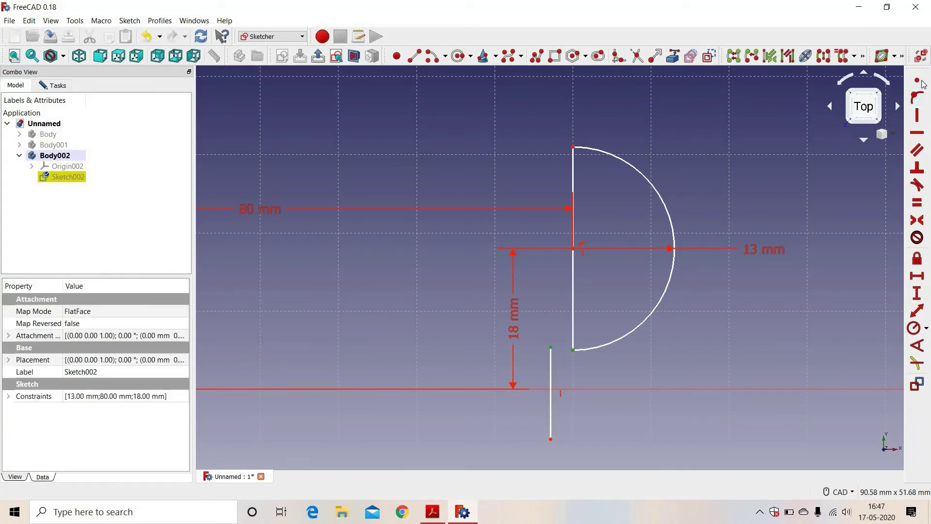
pyautogui.press('c')
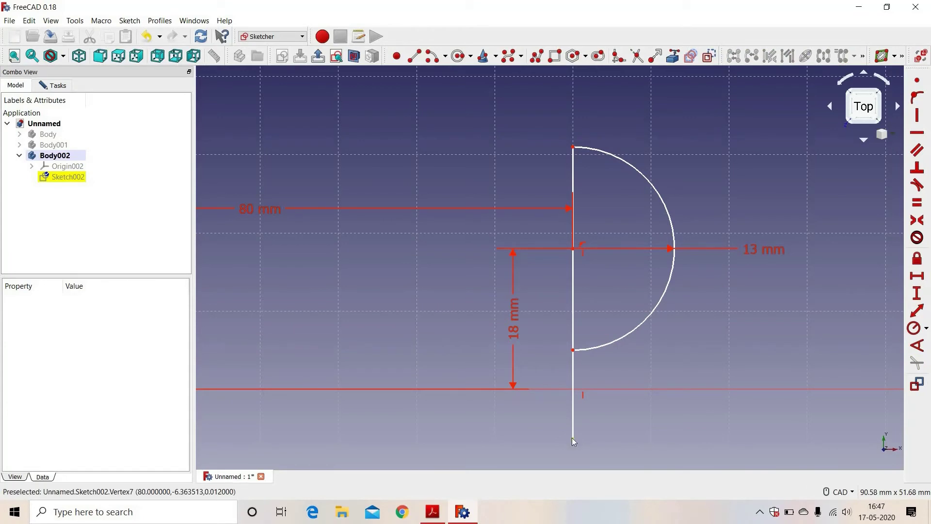
pyautogui.click(573, 439)
pyautogui.click(654, 388)
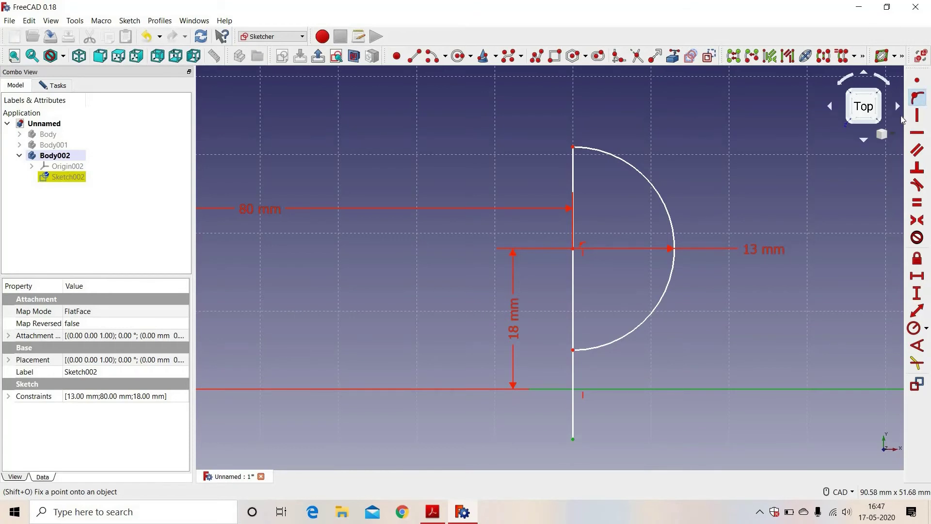
pyautogui.click(918, 97)
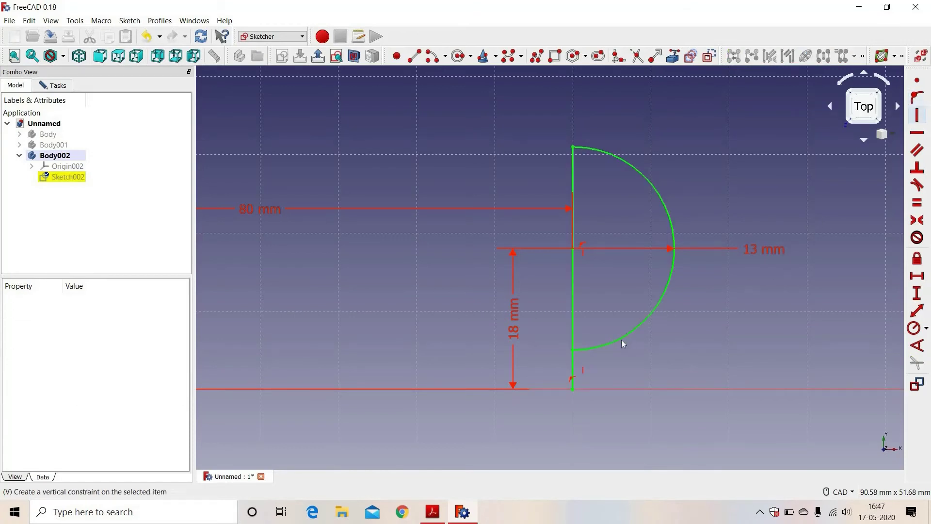
# Convert the short vertical line below the semicircle to construction geometry and close the sketch.
pyautogui.click(579, 361)
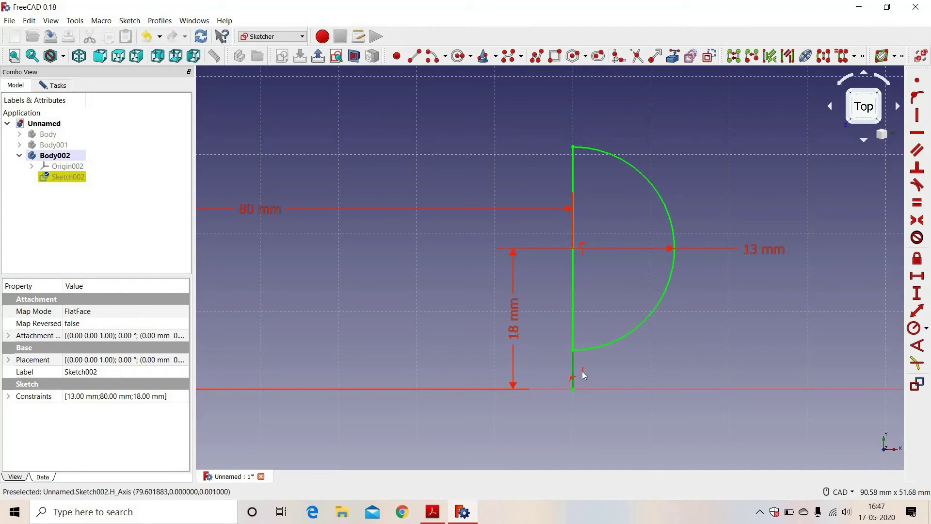
pyautogui.click(709, 57)
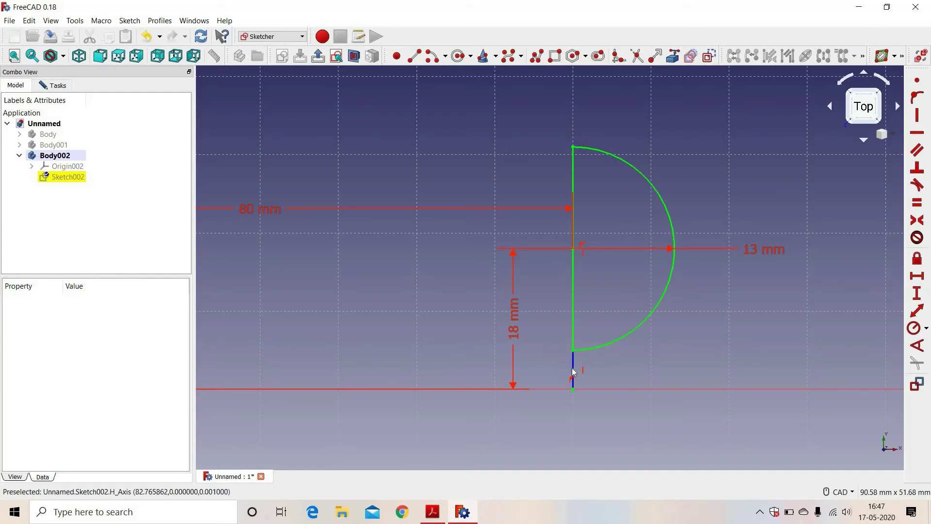
pyautogui.scroll(-2, 597, 311)
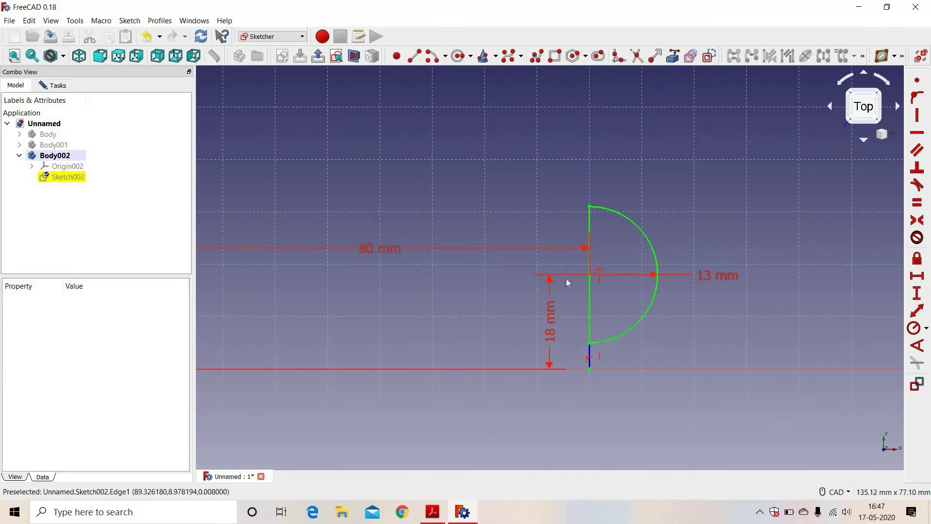
pyautogui.scroll(-2, 566, 278)
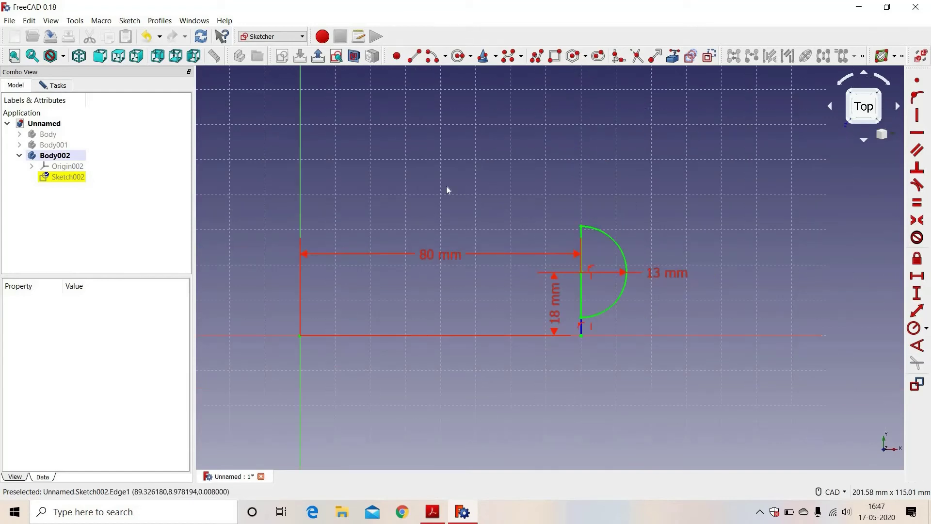
pyautogui.click(57, 85)
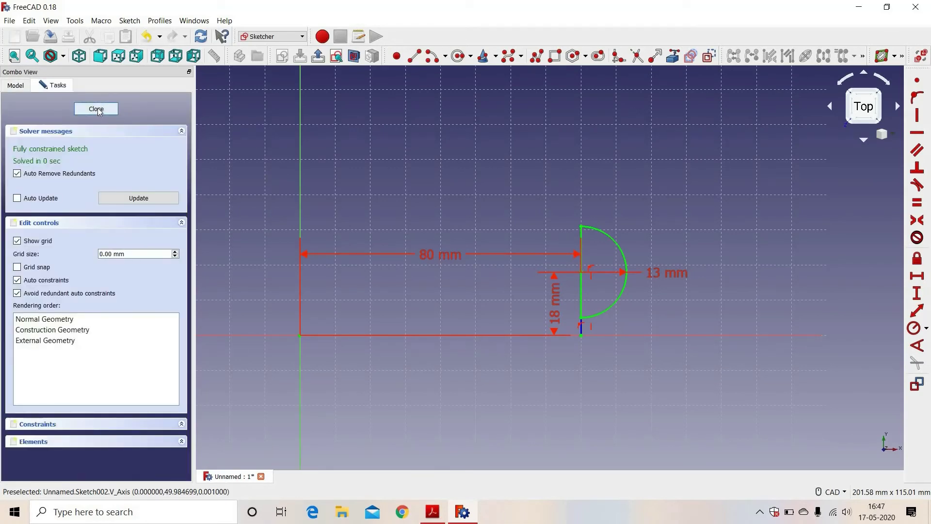
pyautogui.click(96, 109)
# Revolve the semicircle 360° about Construction line 1 to form the ball.
pyautogui.click(13, 56)
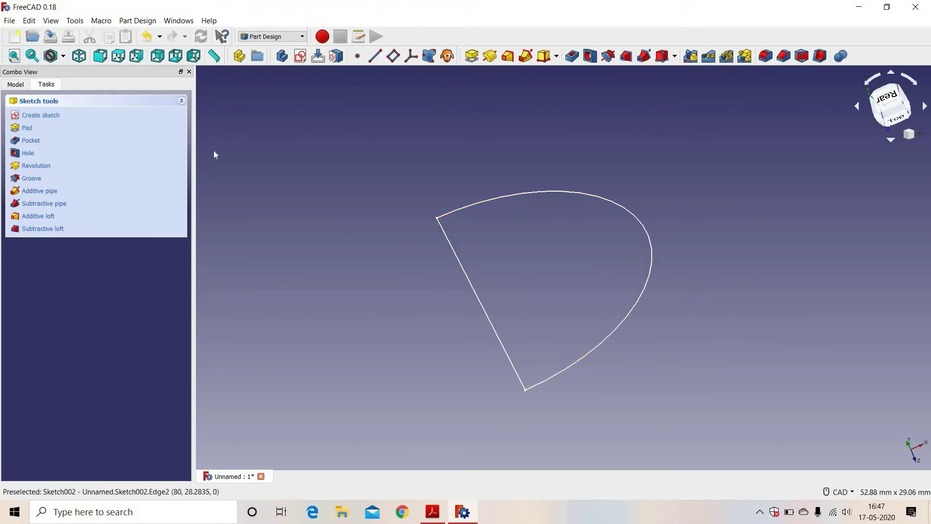
pyautogui.click(33, 166)
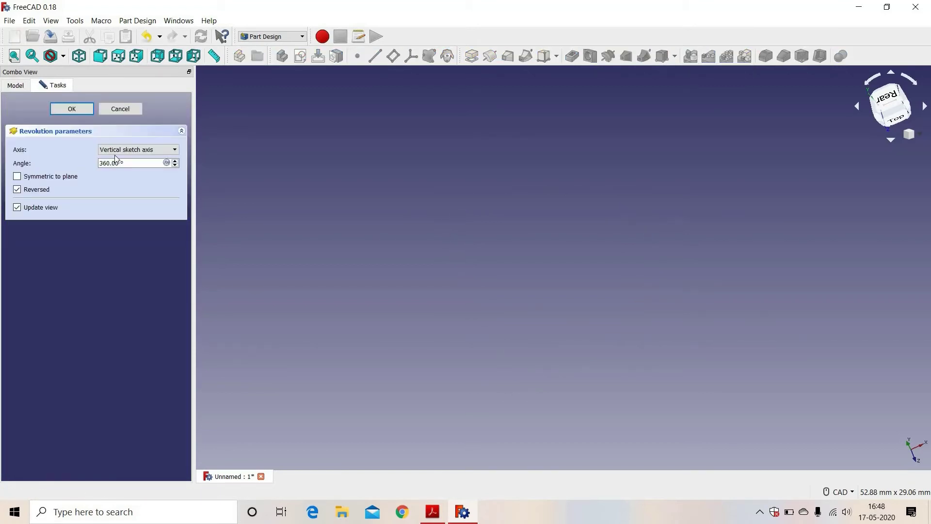
pyautogui.click(143, 154)
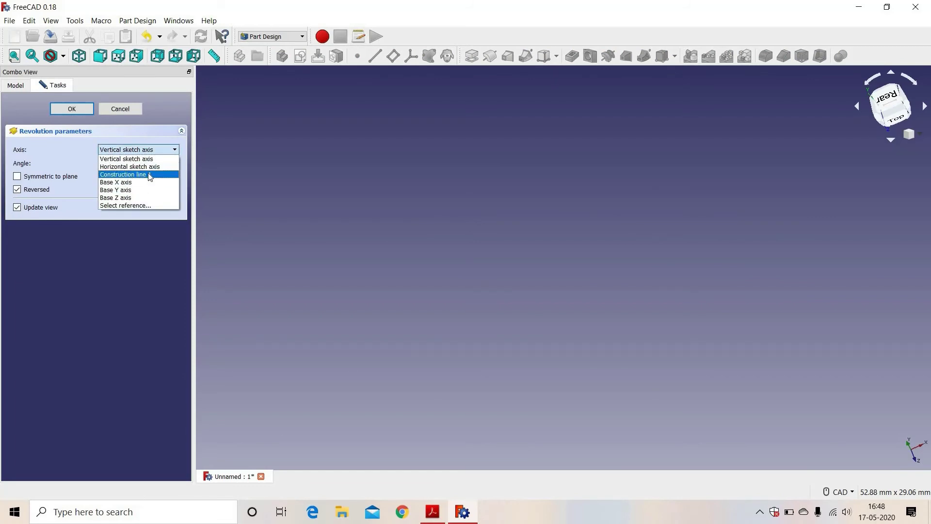
pyautogui.click(150, 175)
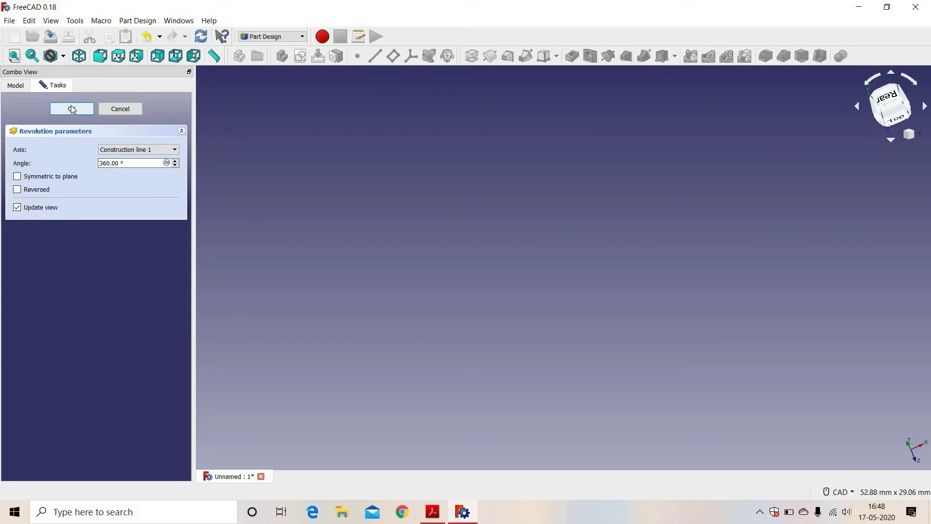
pyautogui.click(72, 109)
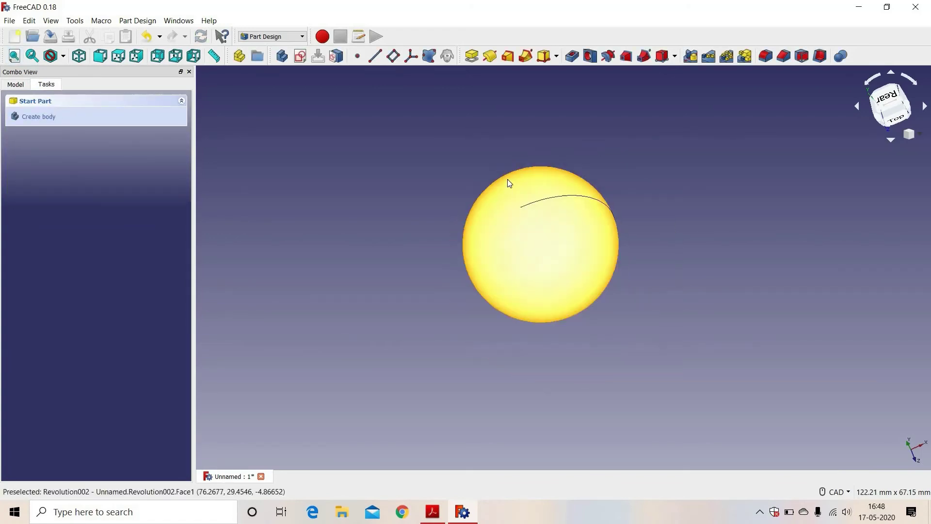
# Show the outer ring, Body, again around the ball.
pyautogui.scroll(-5, 507, 179)
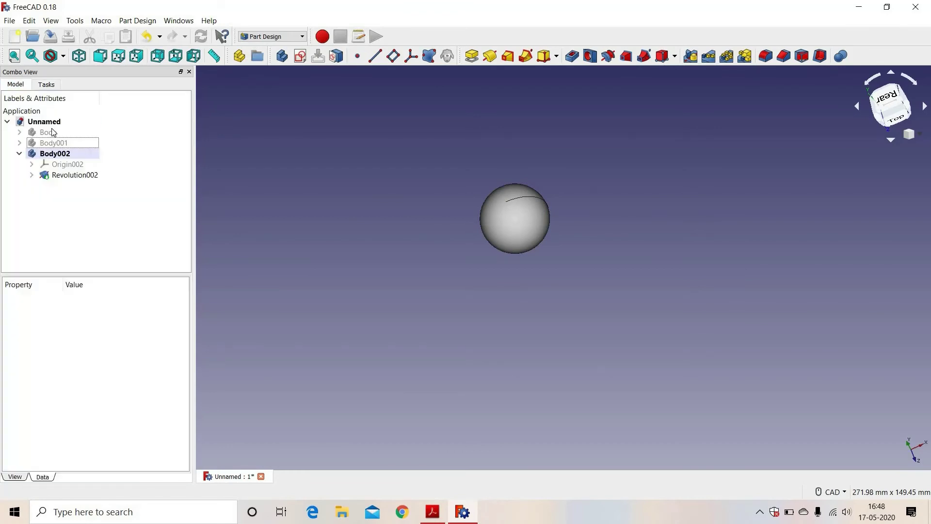
pyautogui.click(51, 132)
pyautogui.press('space')
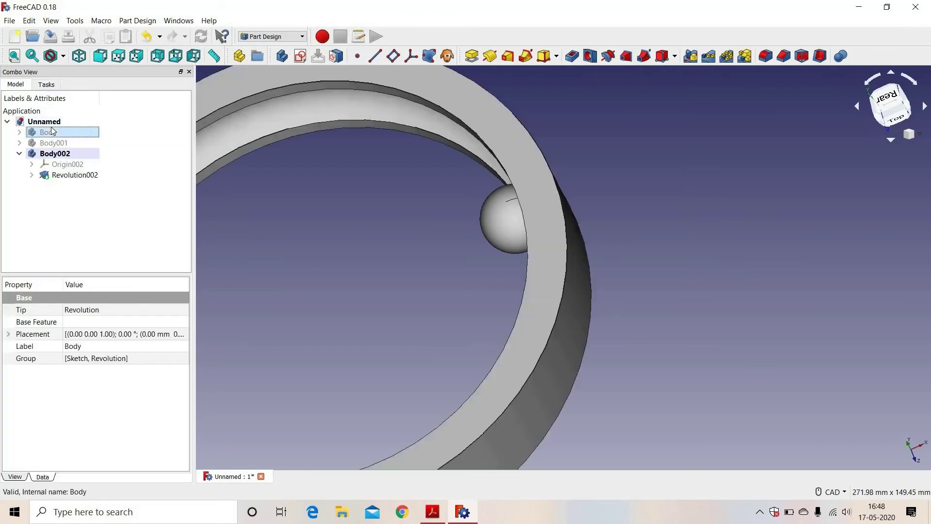
# Show the inner ring, Body001, again so both rings surround the ball.
pyautogui.click(55, 143)
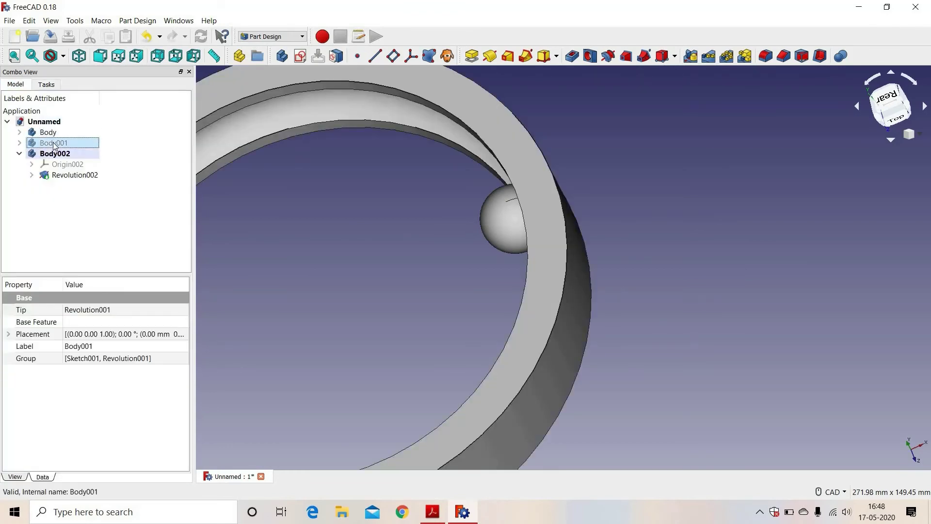
pyautogui.press('space')
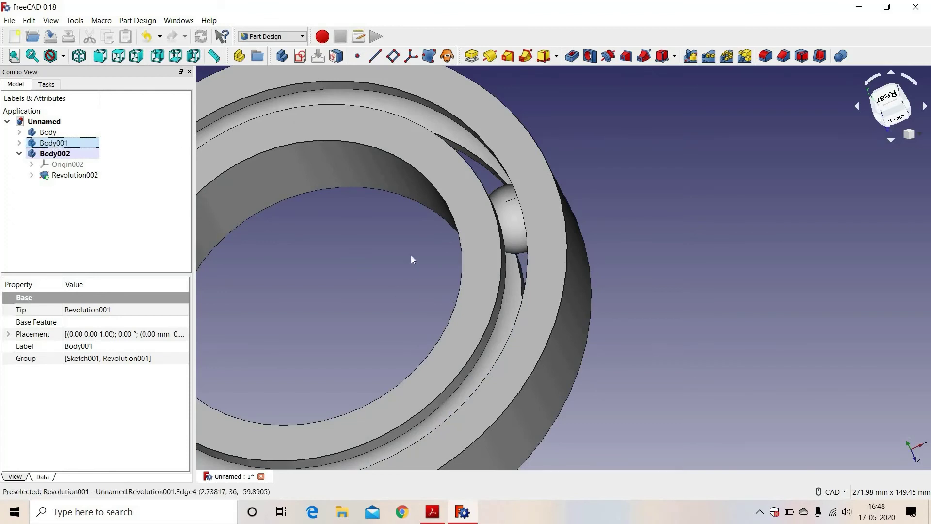
pyautogui.scroll(-4, 339, 247)
pyautogui.moveTo(453, 322); pyautogui.dragTo(677, 341, button='middle')
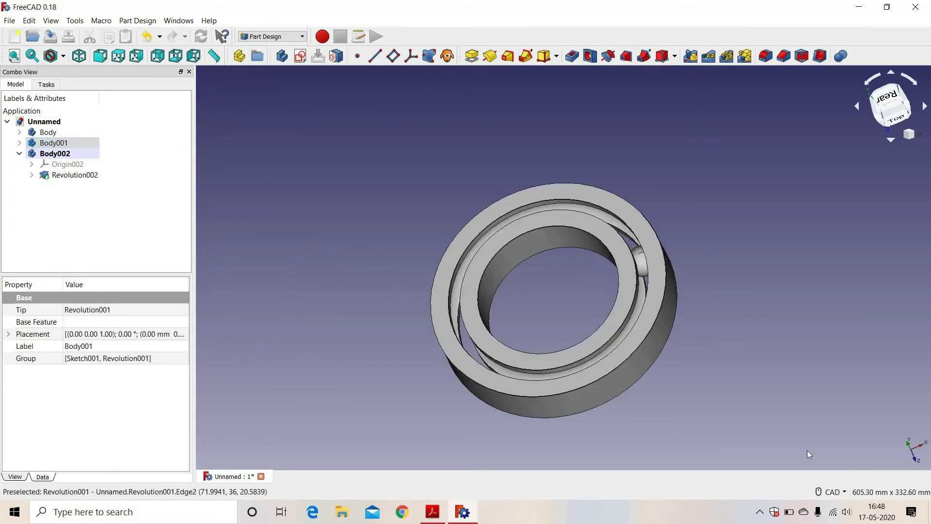
pyautogui.scroll(2, 667, 370)
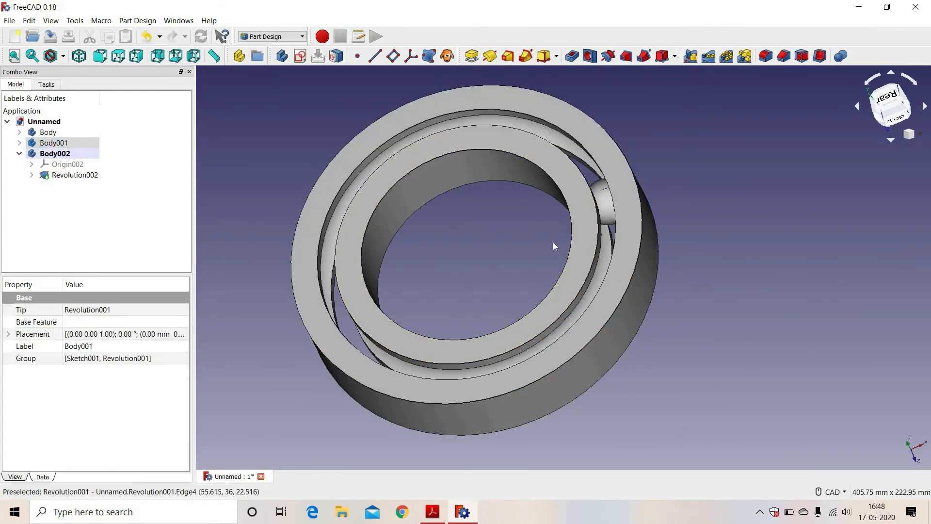
# Change the 3D navigation style to Gesture and rotate the bearing to view it from the rear.
pyautogui.click(801, 434)
pyautogui.click(831, 491)
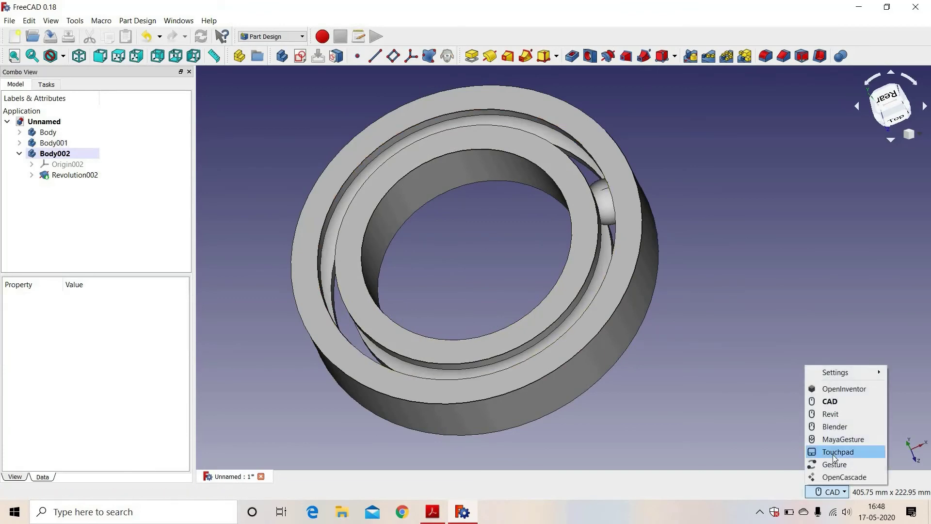
pyautogui.click(830, 461)
pyautogui.moveTo(489, 192); pyautogui.dragTo(536, 206)
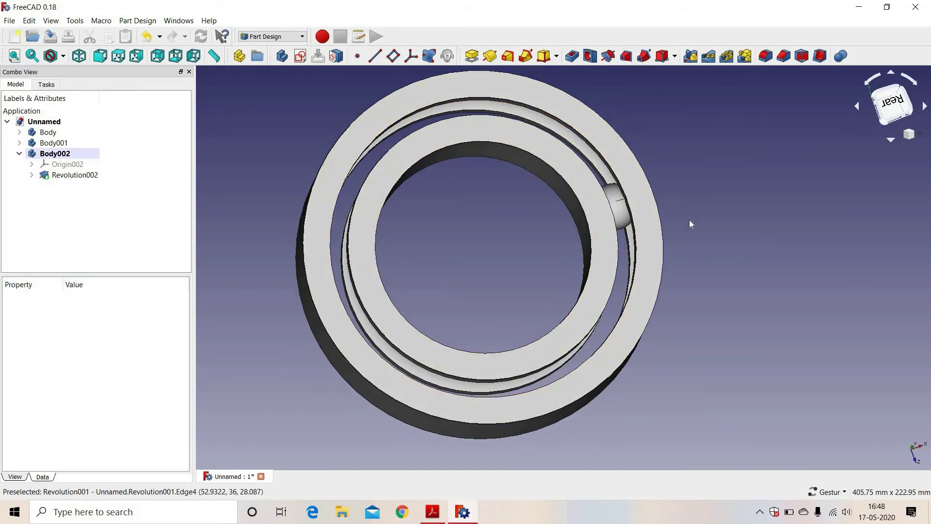
pyautogui.moveTo(690, 222); pyautogui.dragTo(717, 209)
pyautogui.click(713, 219)
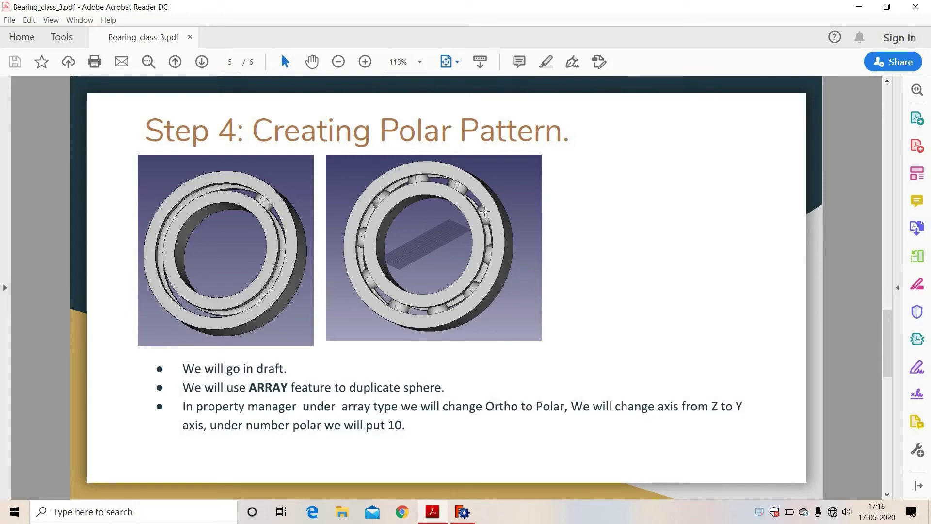
# Return from the PDF's polar pattern slide to FreeCAD and create an array of the ball, Revolution002, in the Draft workbench.
pyautogui.moveTo(380, 125); pyautogui.dragTo(563, 127)
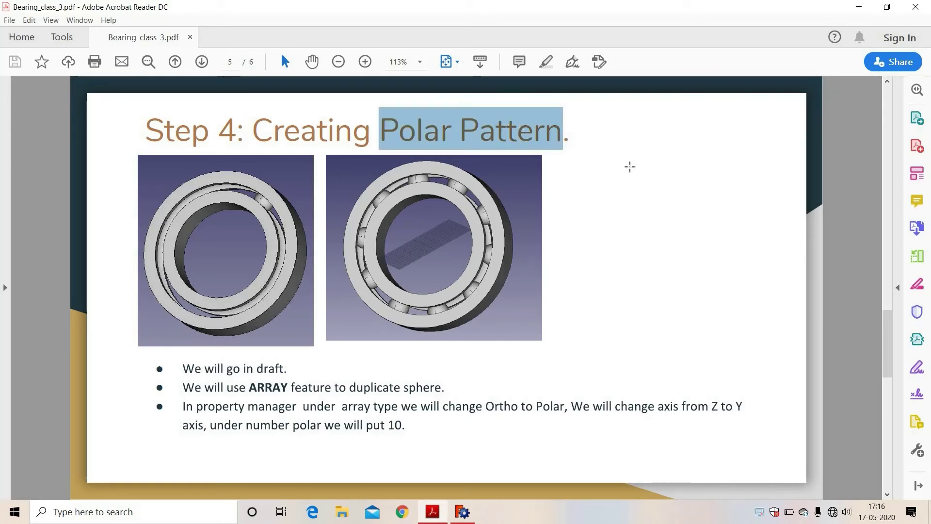
pyautogui.click(463, 512)
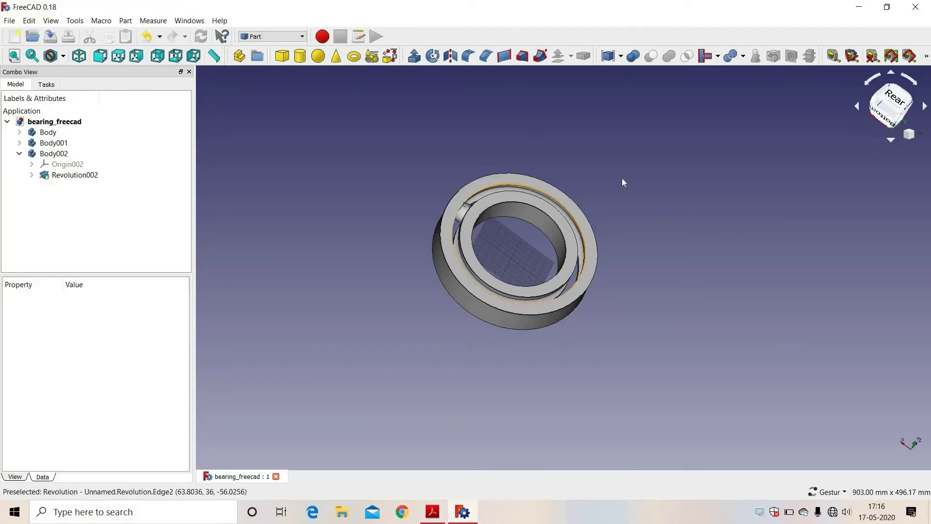
pyautogui.moveTo(631, 220); pyautogui.dragTo(544, 216)
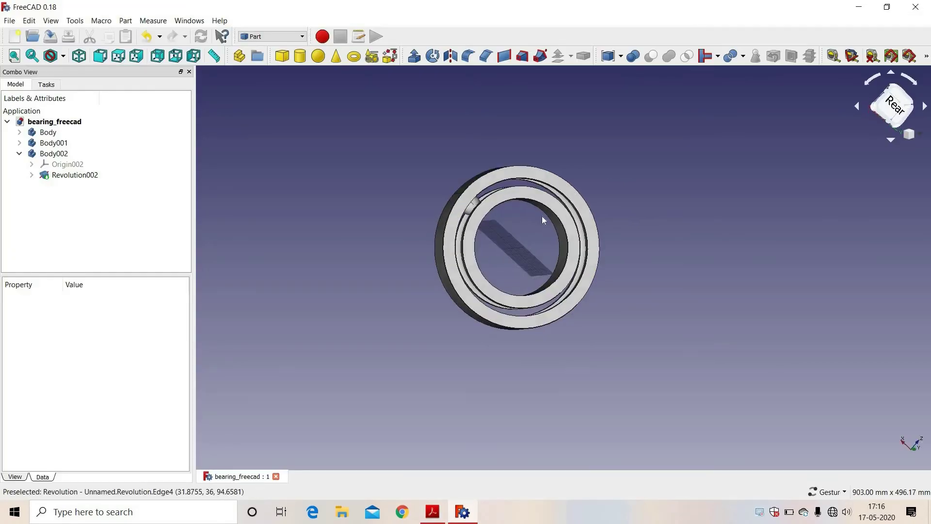
pyautogui.click(473, 207)
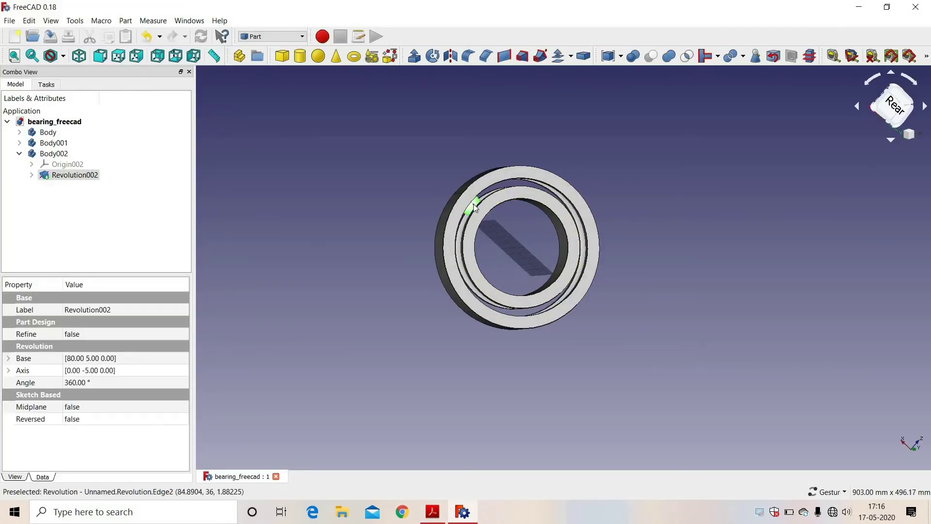
pyautogui.click(287, 37)
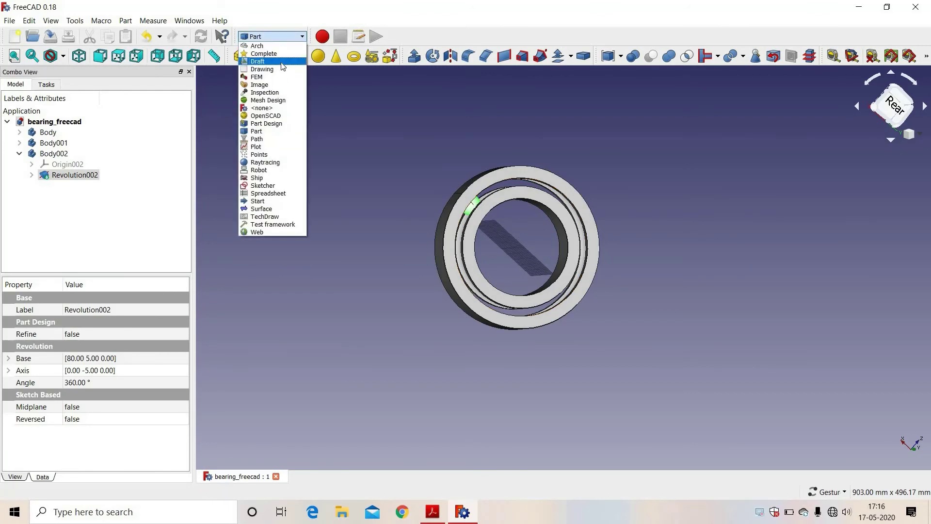
pyautogui.click(279, 61)
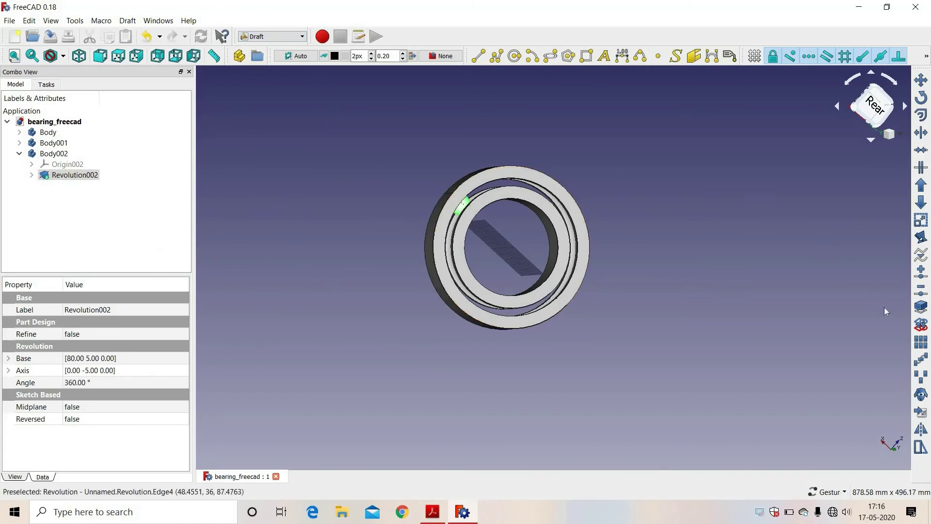
pyautogui.click(923, 343)
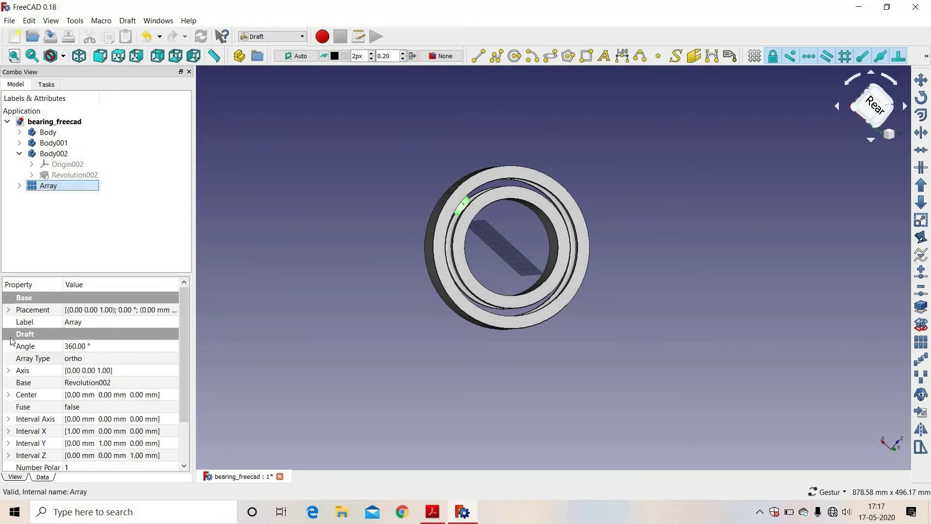
# Change the ball array's type to polar.
pyautogui.click(88, 361)
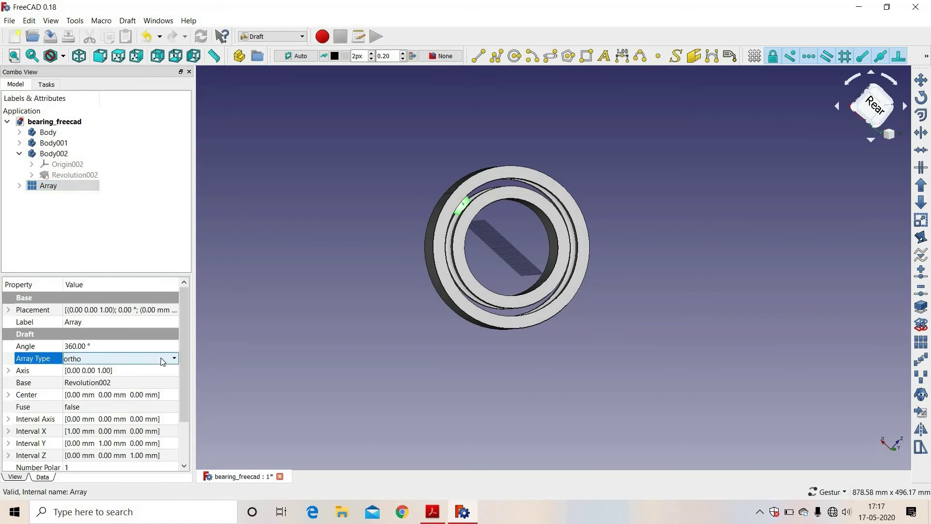
pyautogui.click(163, 361)
pyautogui.click(157, 378)
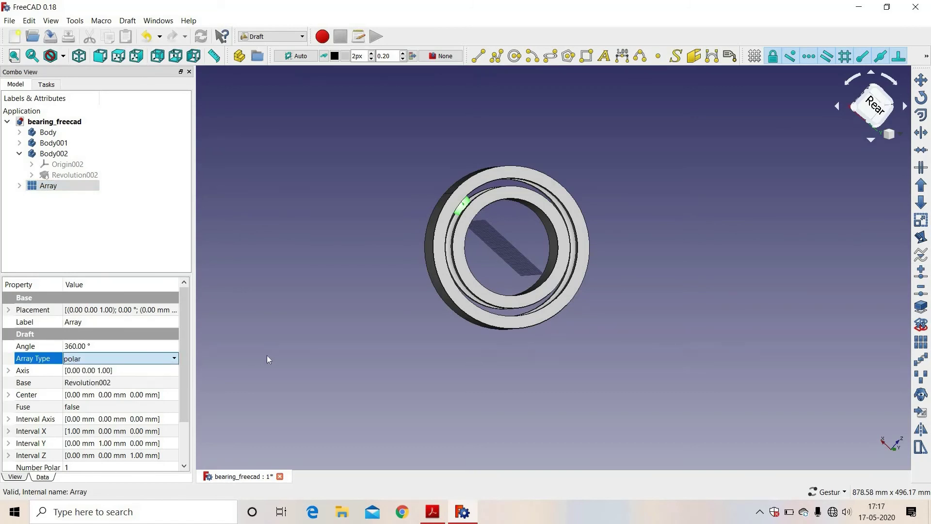
pyautogui.click(84, 263)
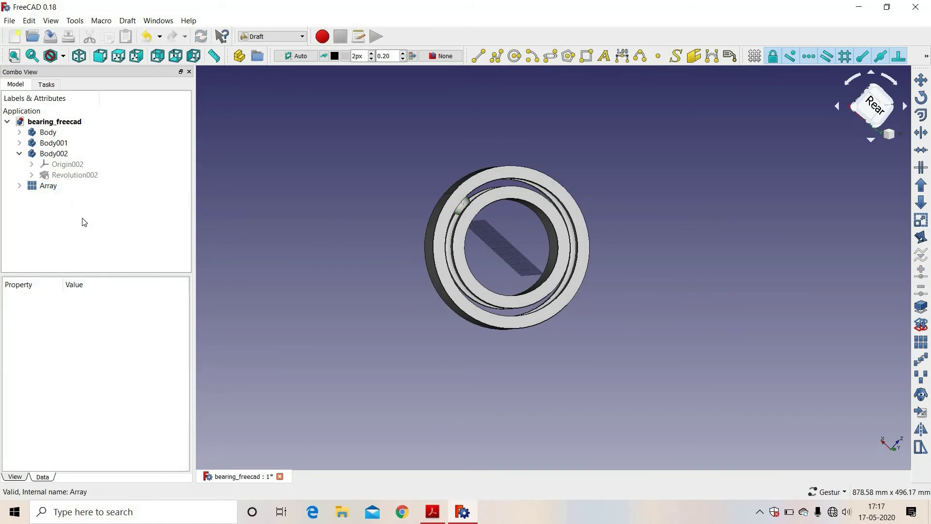
# Set the ball array's axis to the Y direction, with y at 1 and z at 0.
pyautogui.click(80, 186)
pyautogui.scroll(-1, 184, 359)
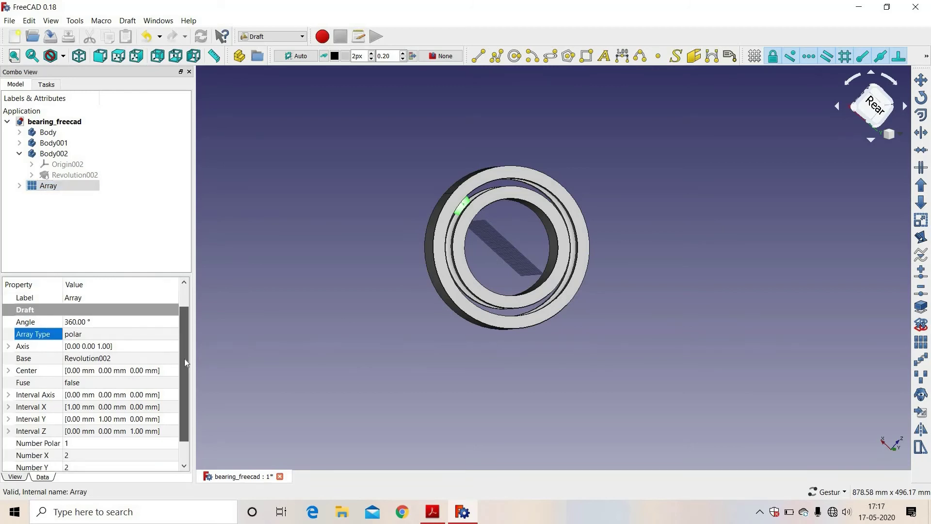
pyautogui.scroll(-1, 185, 359)
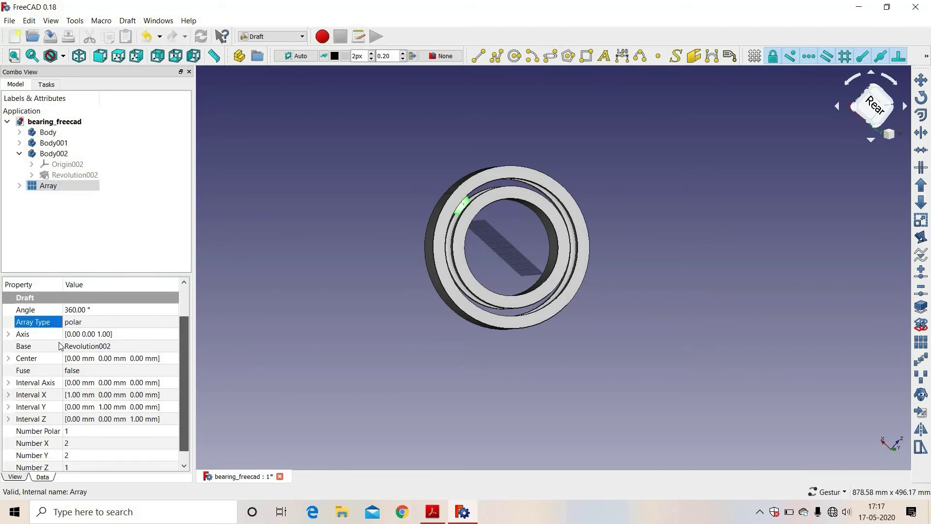
pyautogui.click(8, 334)
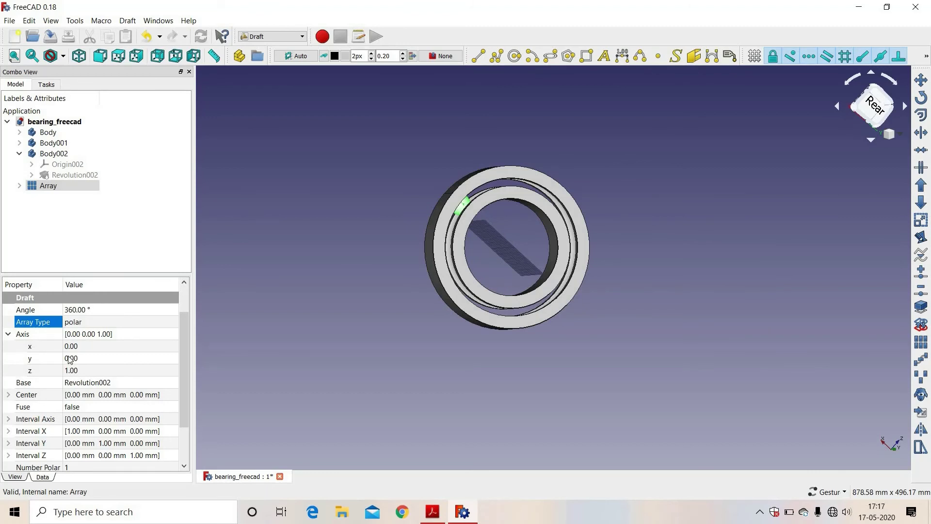
pyautogui.click(74, 369)
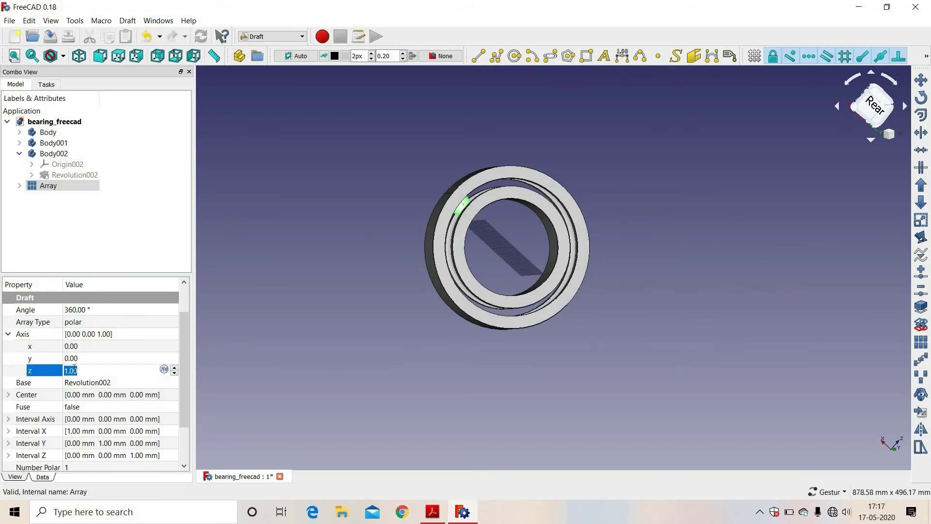
pyautogui.write('0')
pyautogui.click(74, 358)
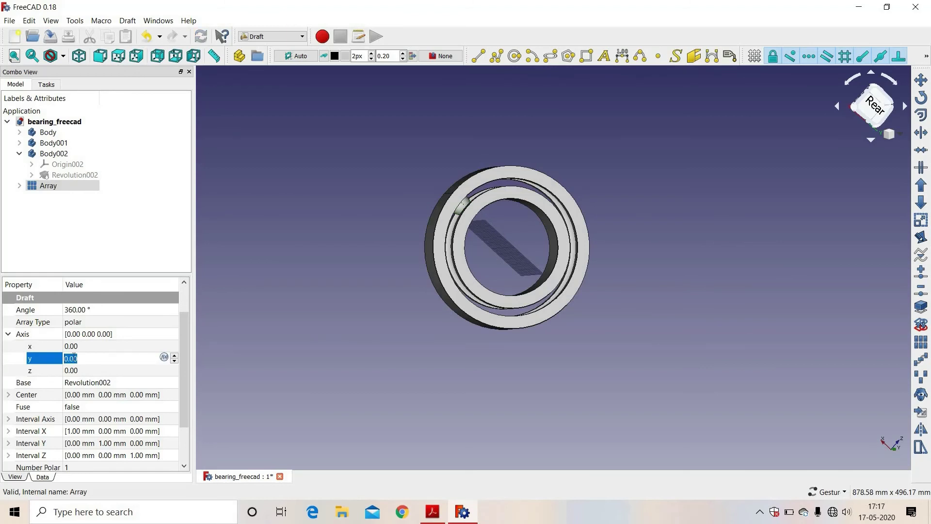
pyautogui.write('1')
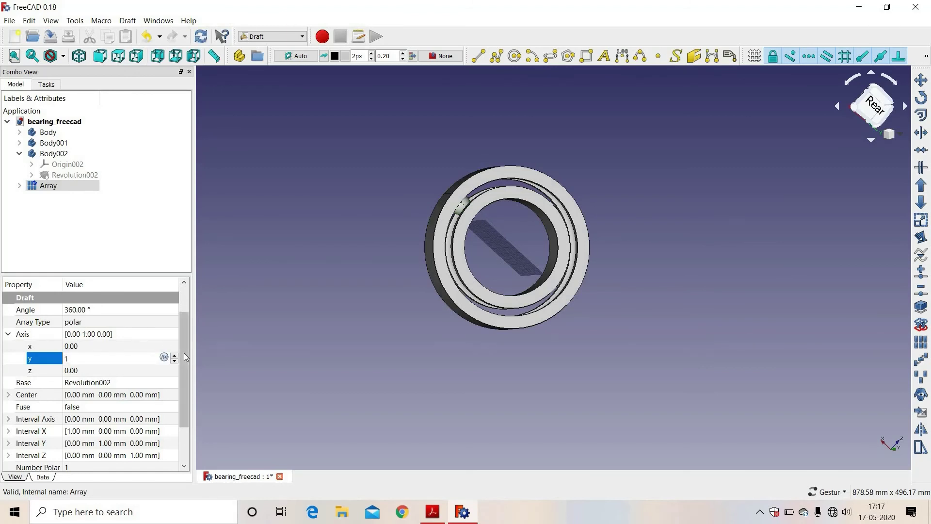
# Set the ball array's polar number of copies to 10.
pyautogui.moveTo(184, 353); pyautogui.dragTo(183, 392)
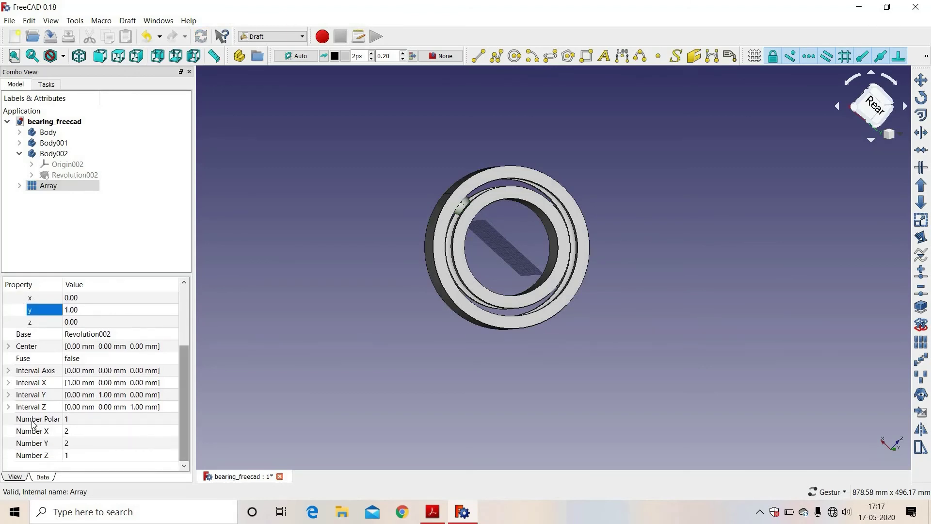
pyautogui.click(74, 418)
pyautogui.write('10')
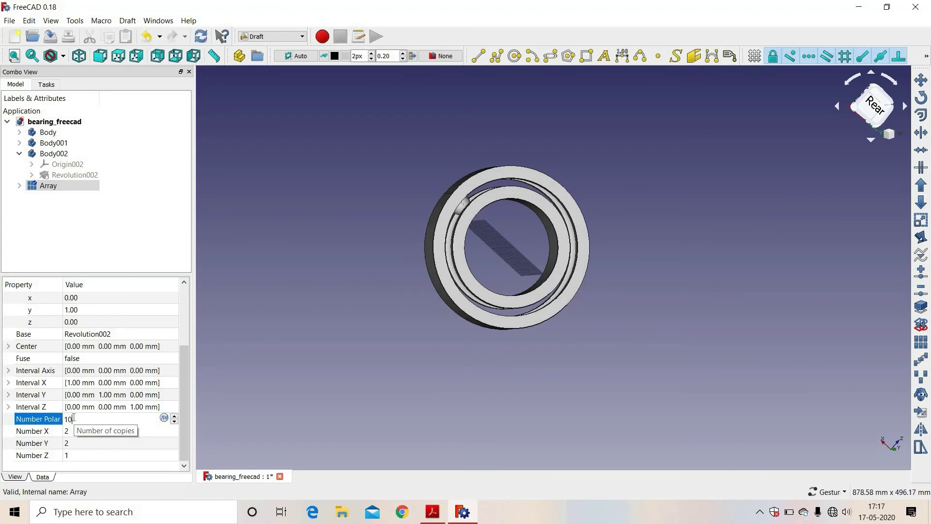
pyautogui.press('Return')
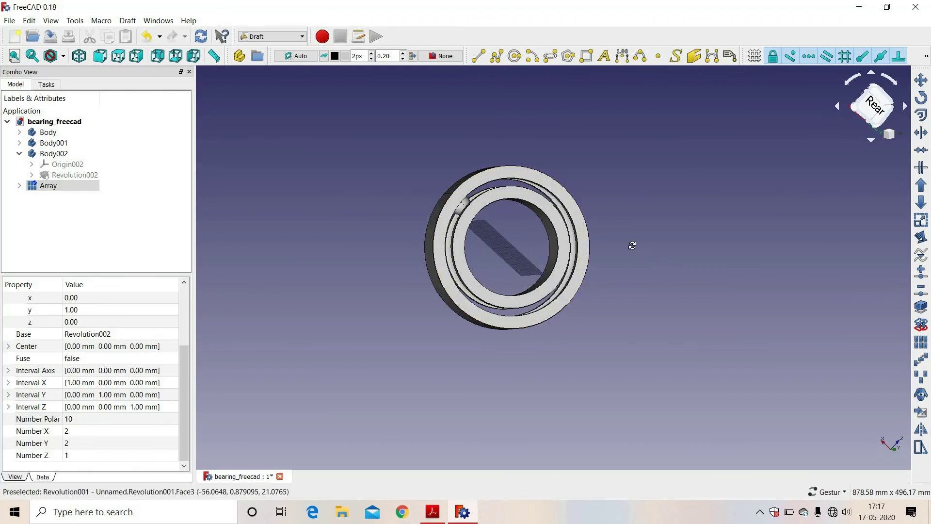
pyautogui.moveTo(634, 243); pyautogui.dragTo(623, 266)
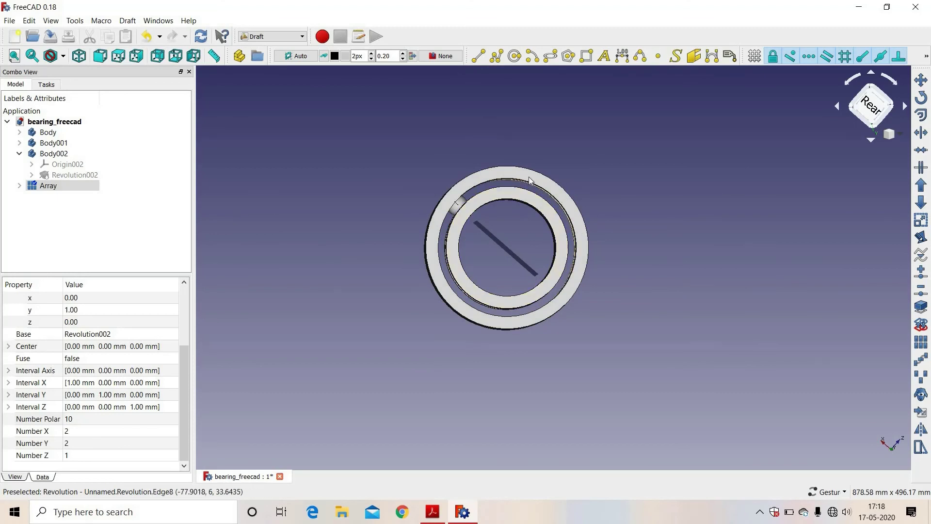
pyautogui.scroll(4, 485, 194)
pyautogui.scroll(-2, 432, 193)
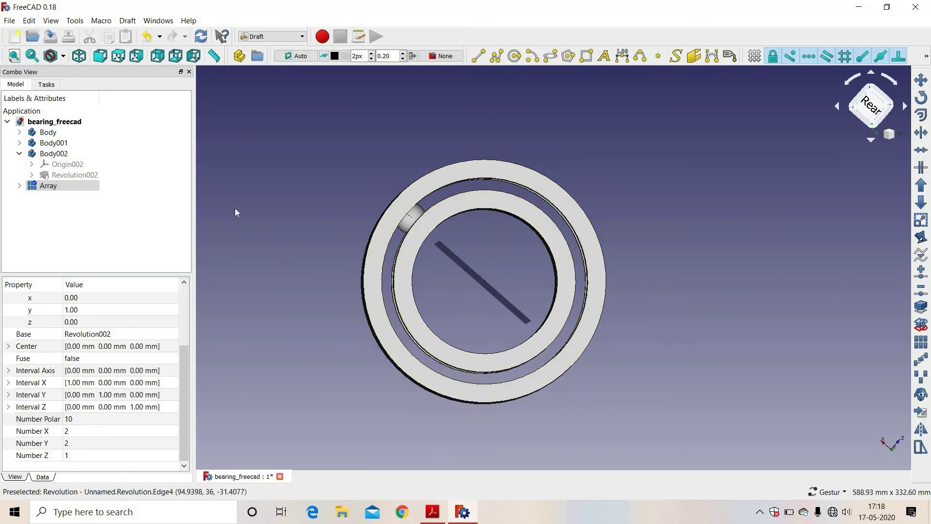
# Fuse Body, Body001, Body002 and the ball array into one solid with a union in the Part workbench.
pyautogui.click(19, 154)
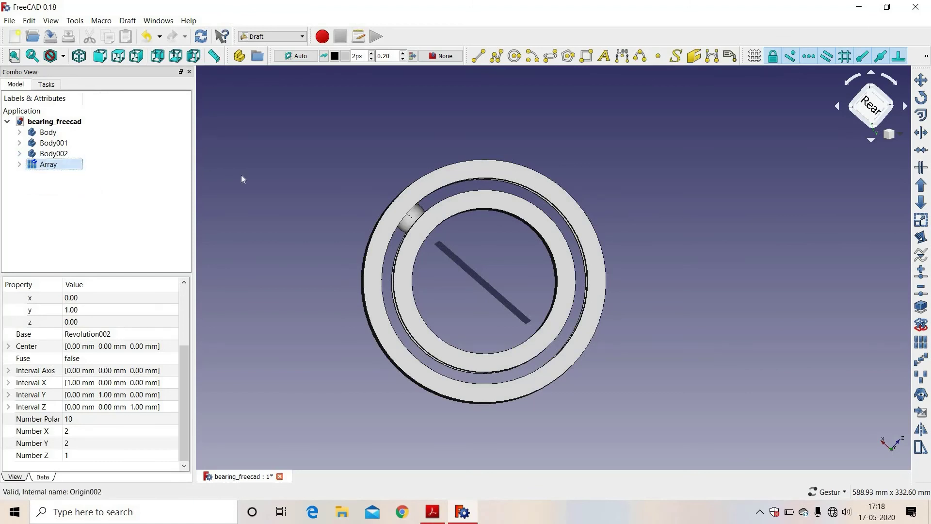
pyautogui.click(242, 178)
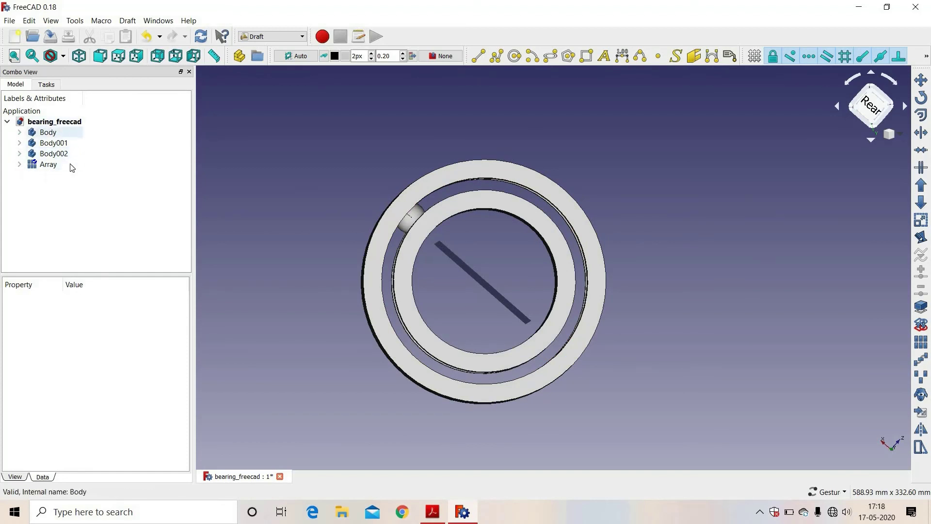
pyautogui.click(282, 37)
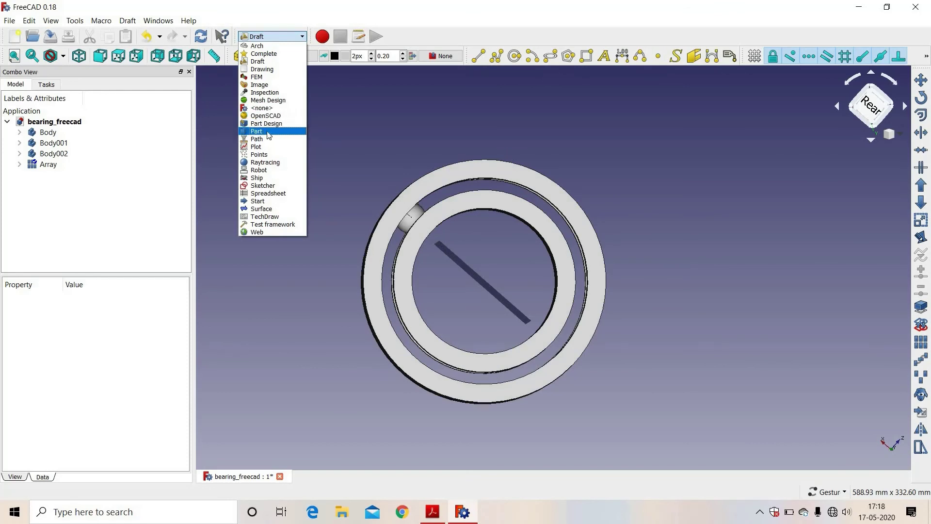
pyautogui.click(268, 132)
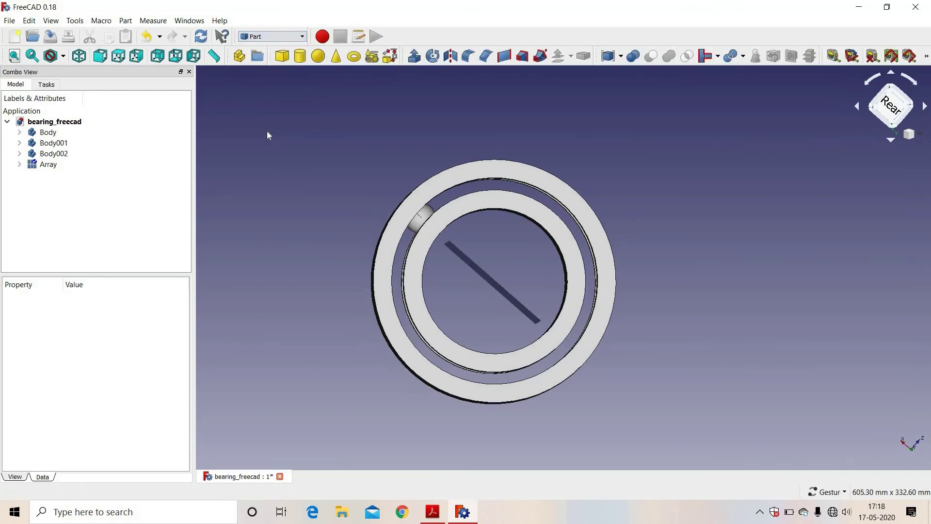
pyautogui.click(67, 134)
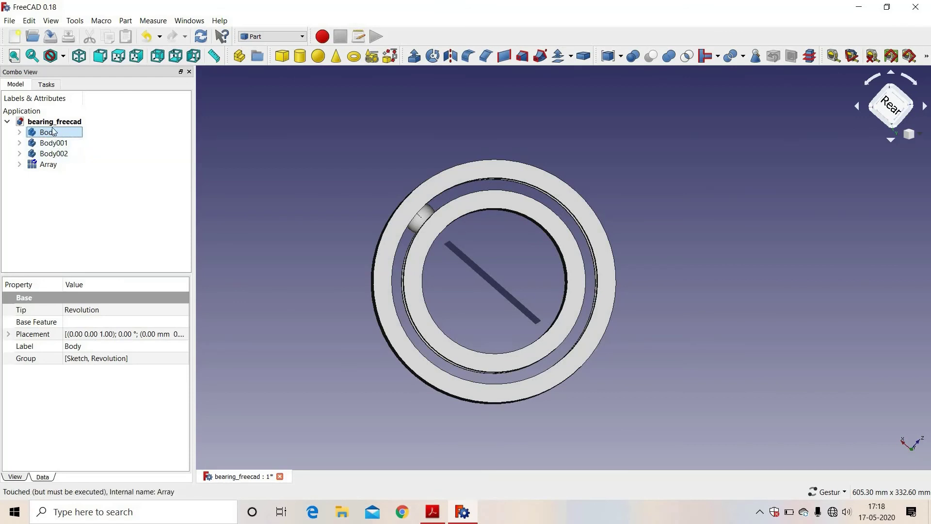
pyautogui.keyDown('shift'); pyautogui.click(48, 164); pyautogui.keyUp('shift')
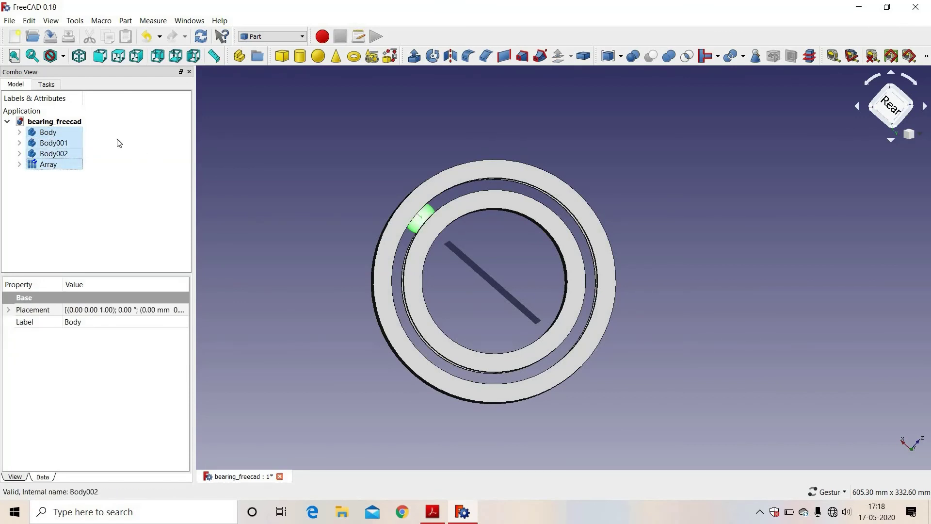
pyautogui.click(669, 55)
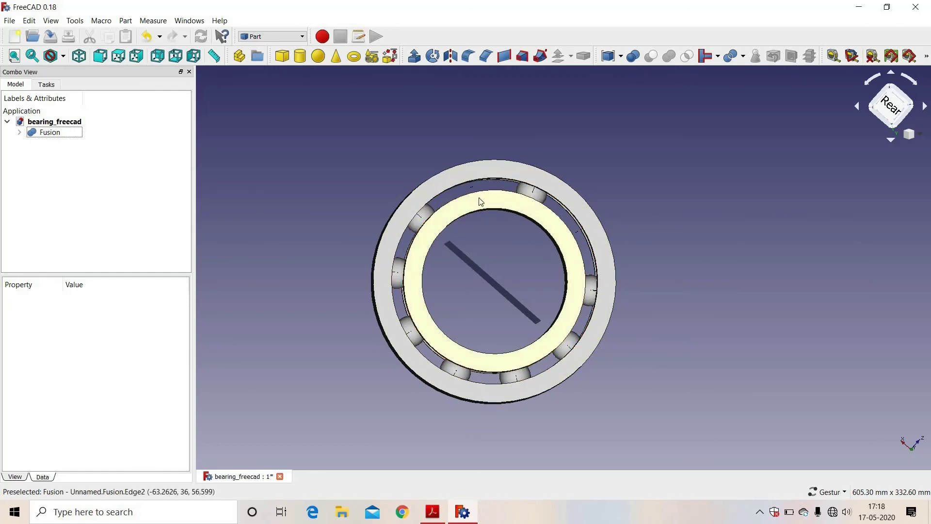
# Make the ball array inside the fusion visible so that all the balls show between the rings.
pyautogui.click(19, 132)
pyautogui.click(60, 176)
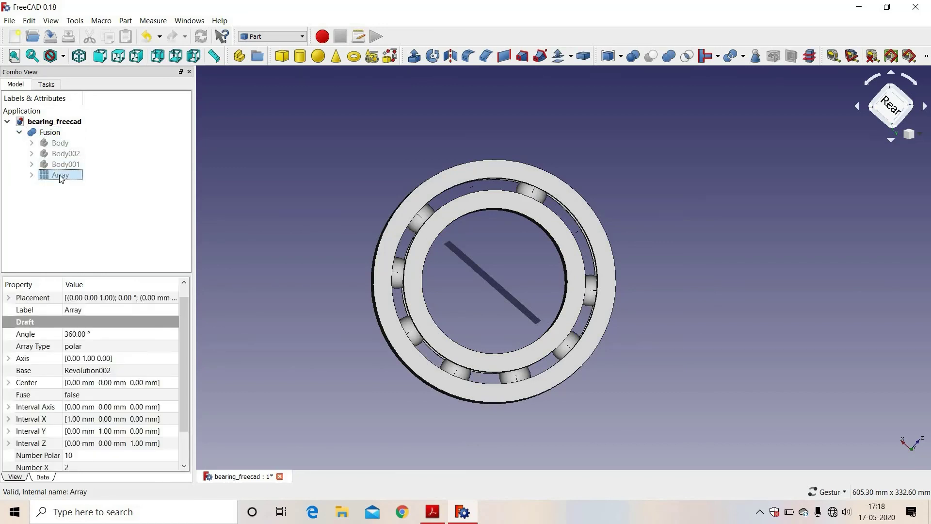
pyautogui.click(51, 21)
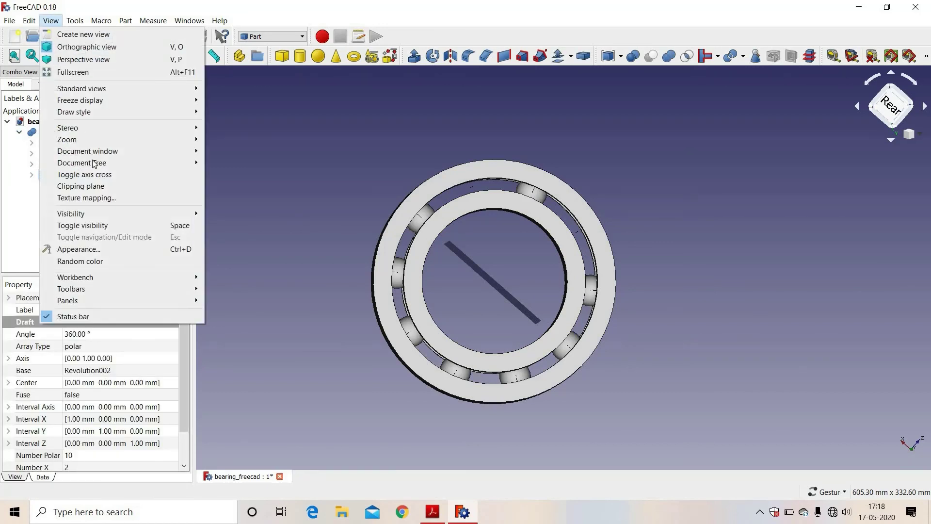
pyautogui.click(94, 226)
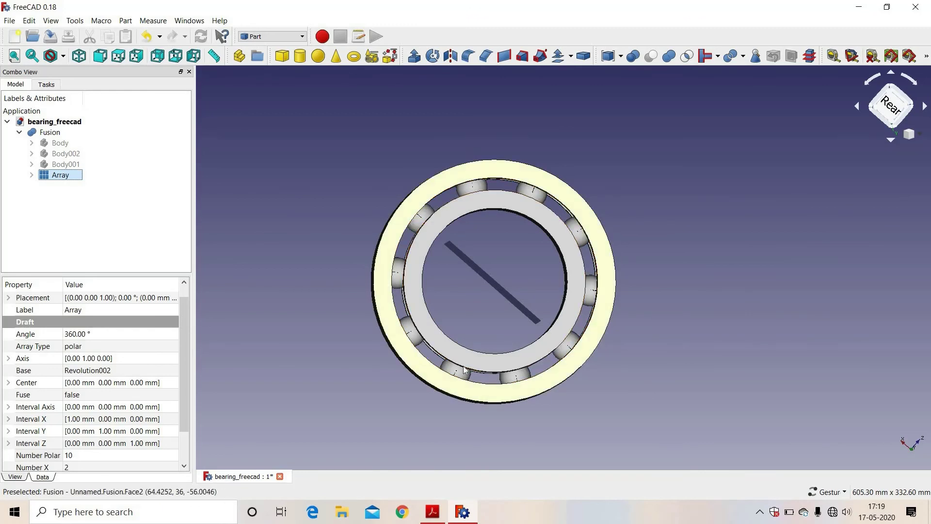
pyautogui.moveTo(648, 288); pyautogui.dragTo(665, 216)
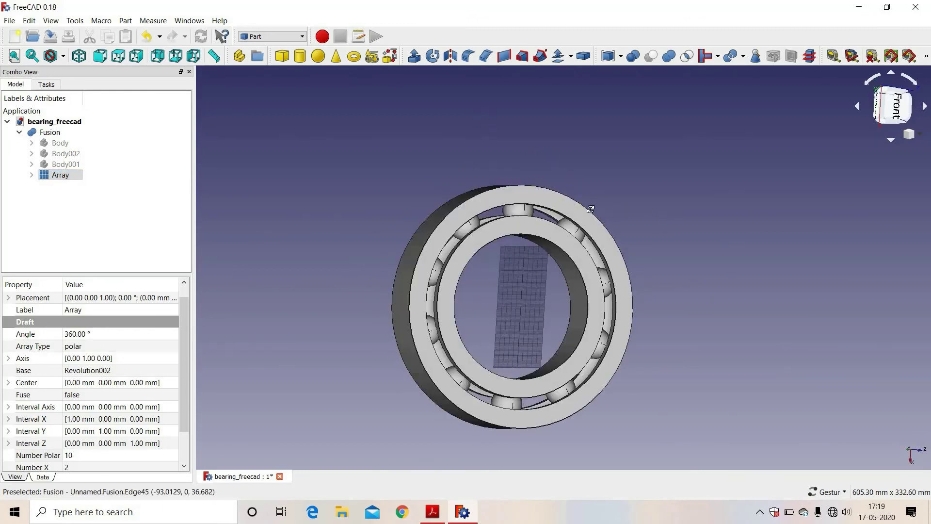
pyautogui.moveTo(590, 210); pyautogui.dragTo(569, 367)
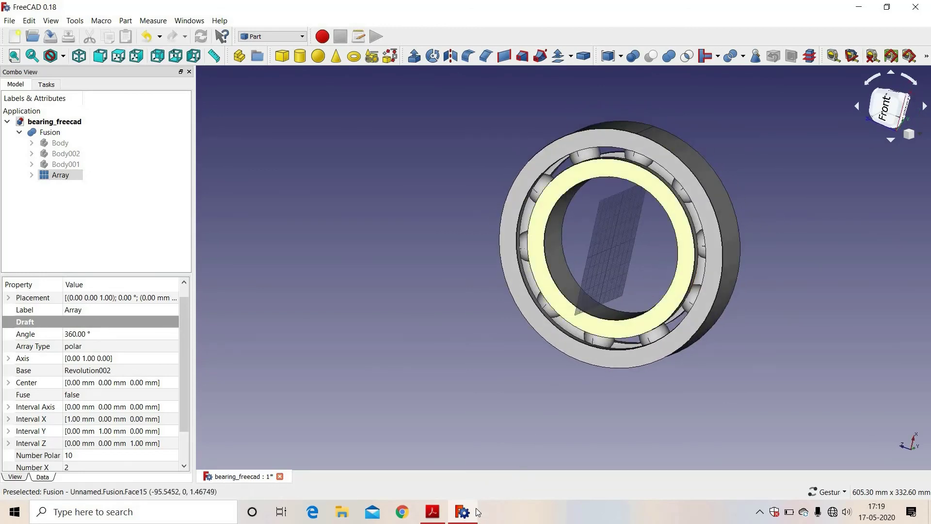
# Switch to Adobe Acrobat Reader and go to the last page of Bearing_class_3.pdf.
pyautogui.hotkey('alt', 'Tab')
pyautogui.scroll(-1, 328, 270)
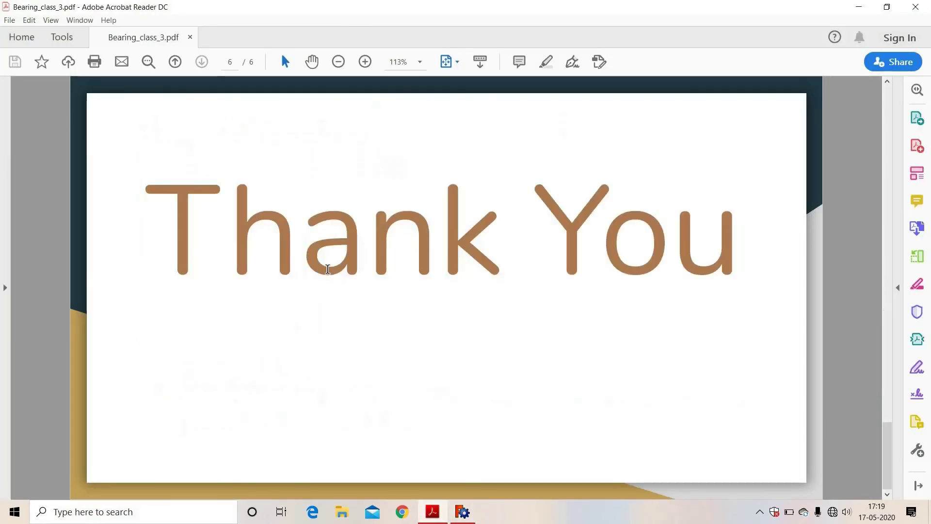